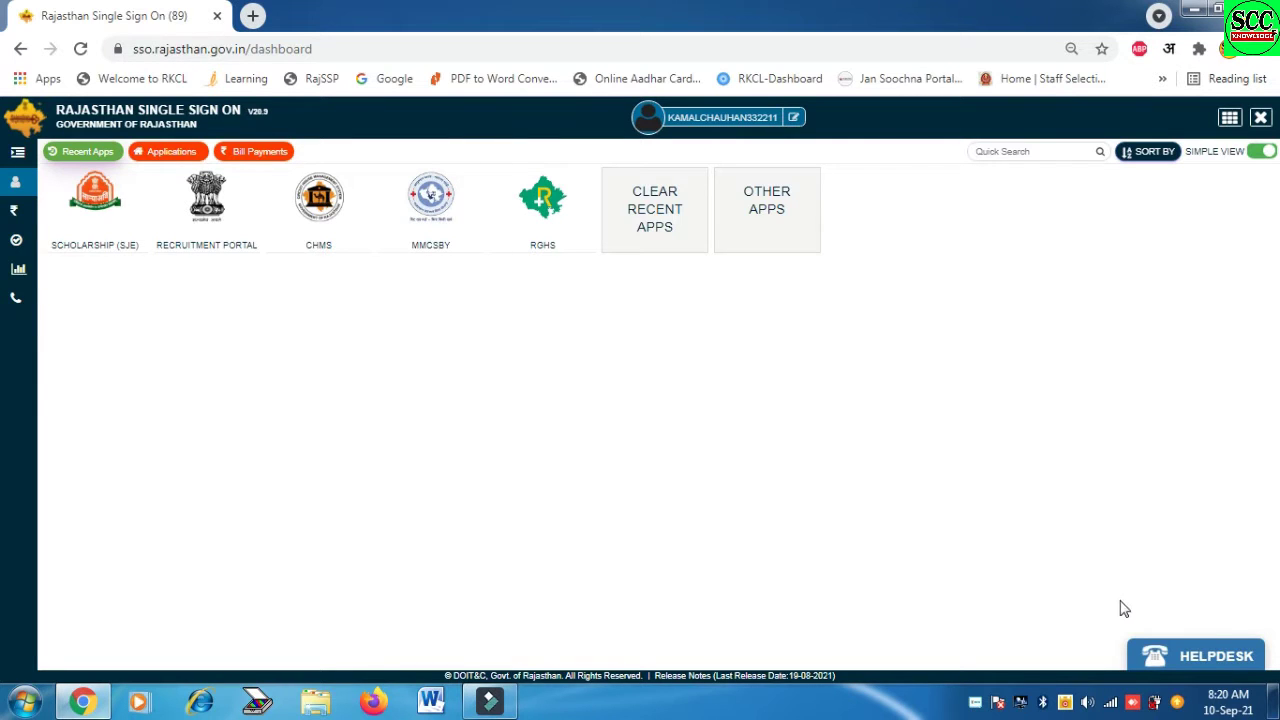
Launch the RECRUITMENT PORTAL tile from Recent Apps on the SSO dashboard
left_click(206, 212)
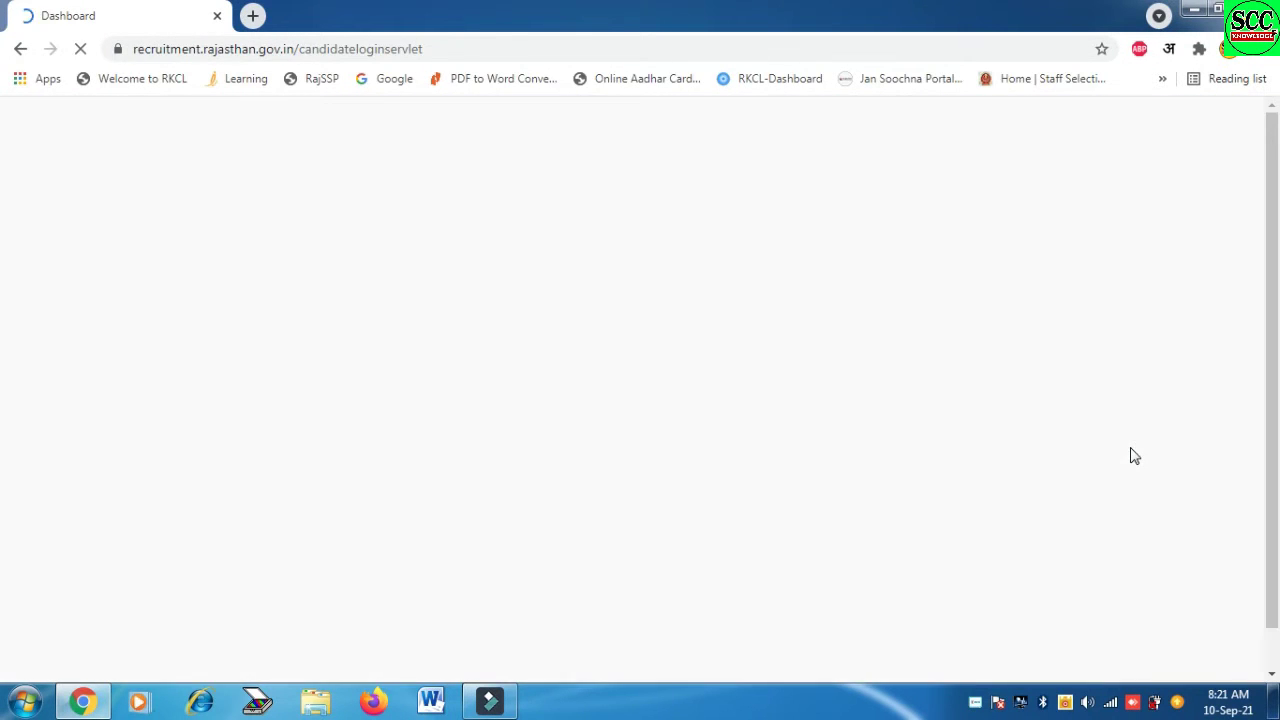
Apply for Village Development Officer 2021 and select the Village Development Officer post
scroll(1130, 447, "down", 1)
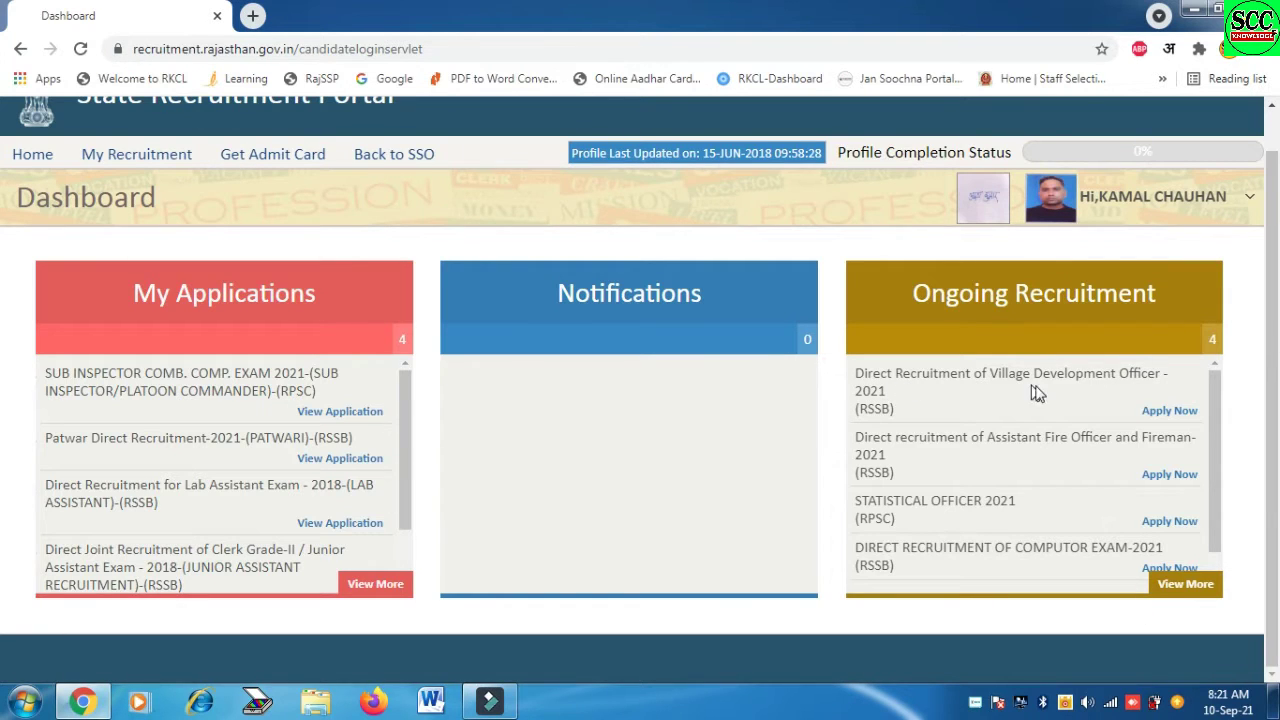
left_click(1163, 416)
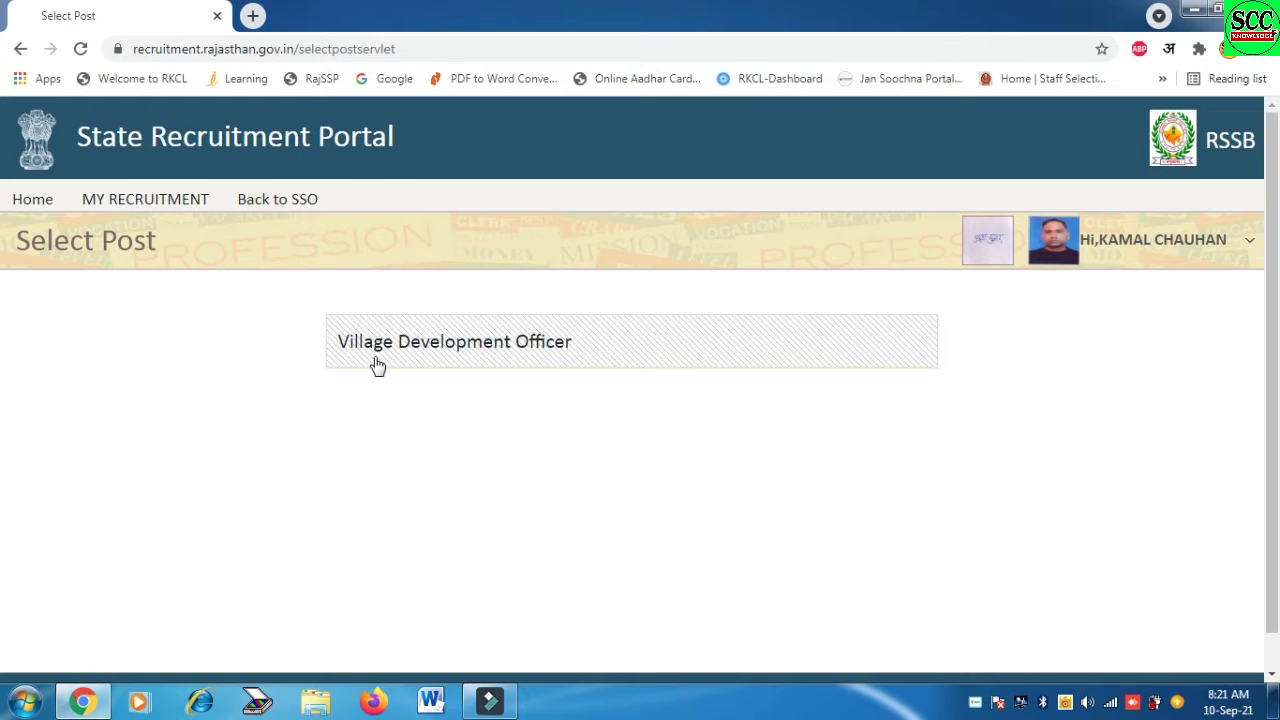
left_click(489, 355)
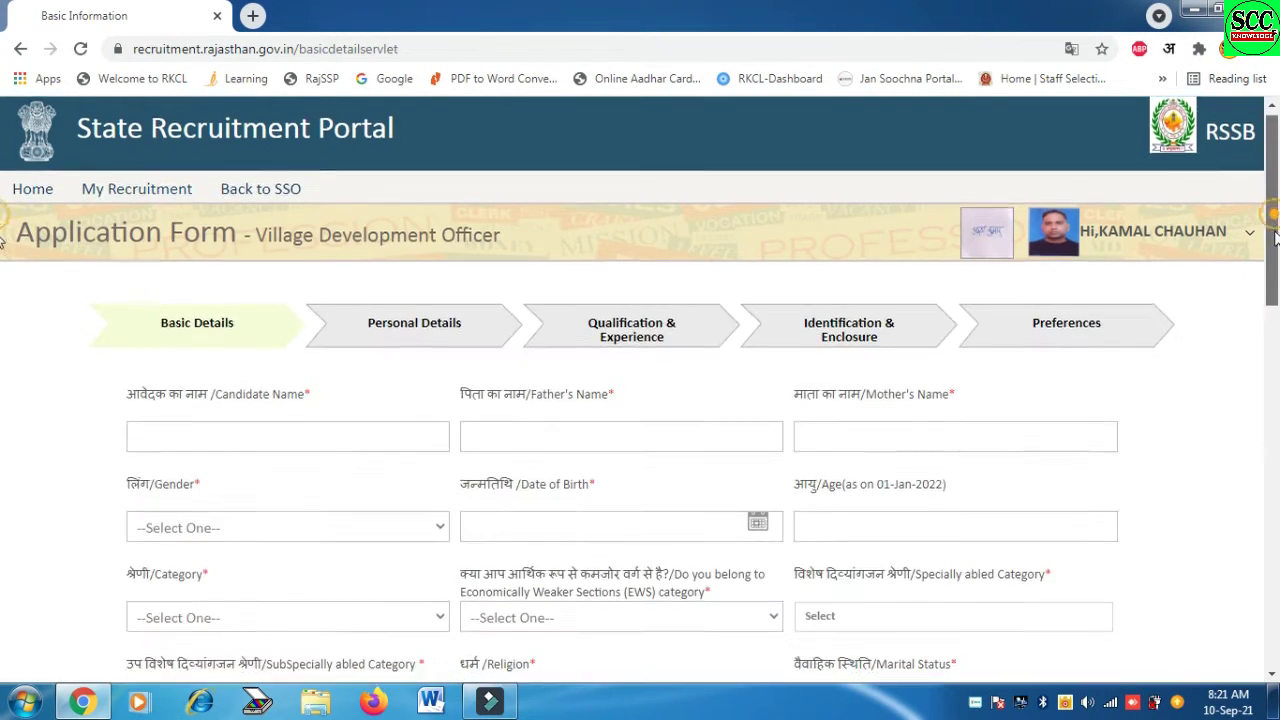
Enter the candidate's full name in Basic Details and review the remaining fields
scroll(1275, 250, "down", 1)
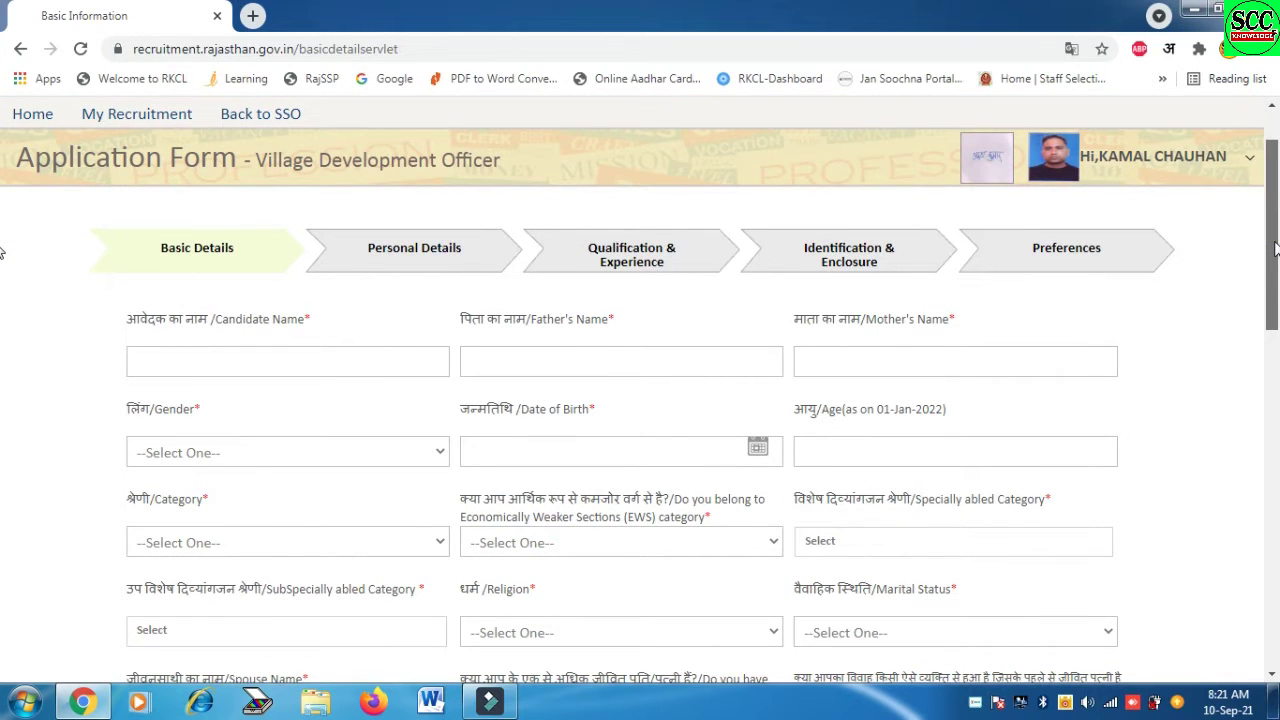
left_click_drag(1275, 250, 1278, 320)
scroll(4, 322, "up", 2)
left_click(349, 229)
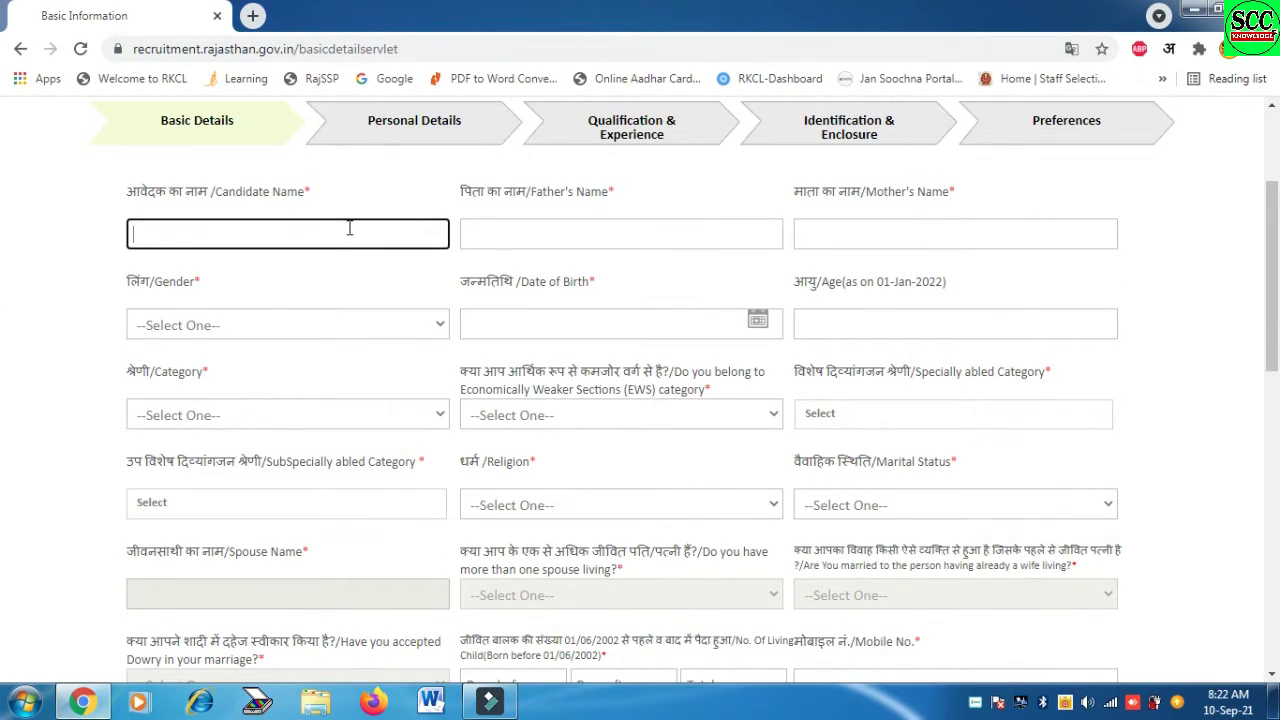
key("Tab")
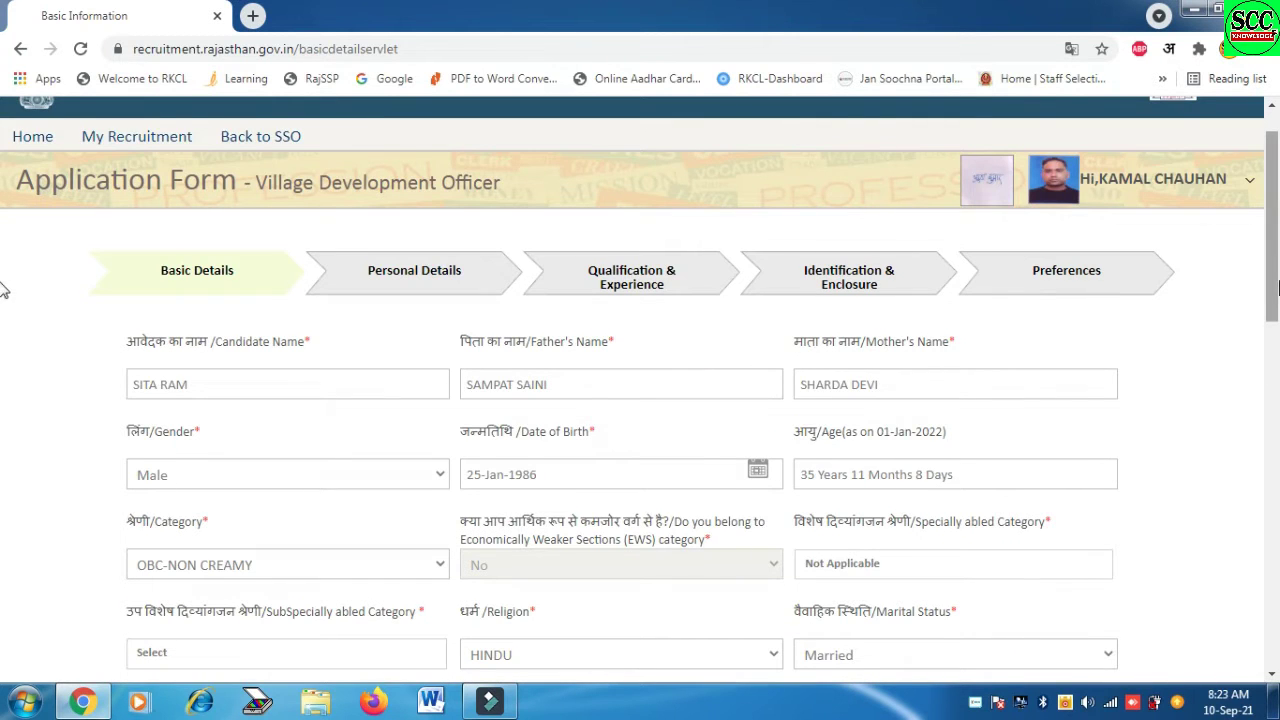
scroll(4, 290, "down", 2)
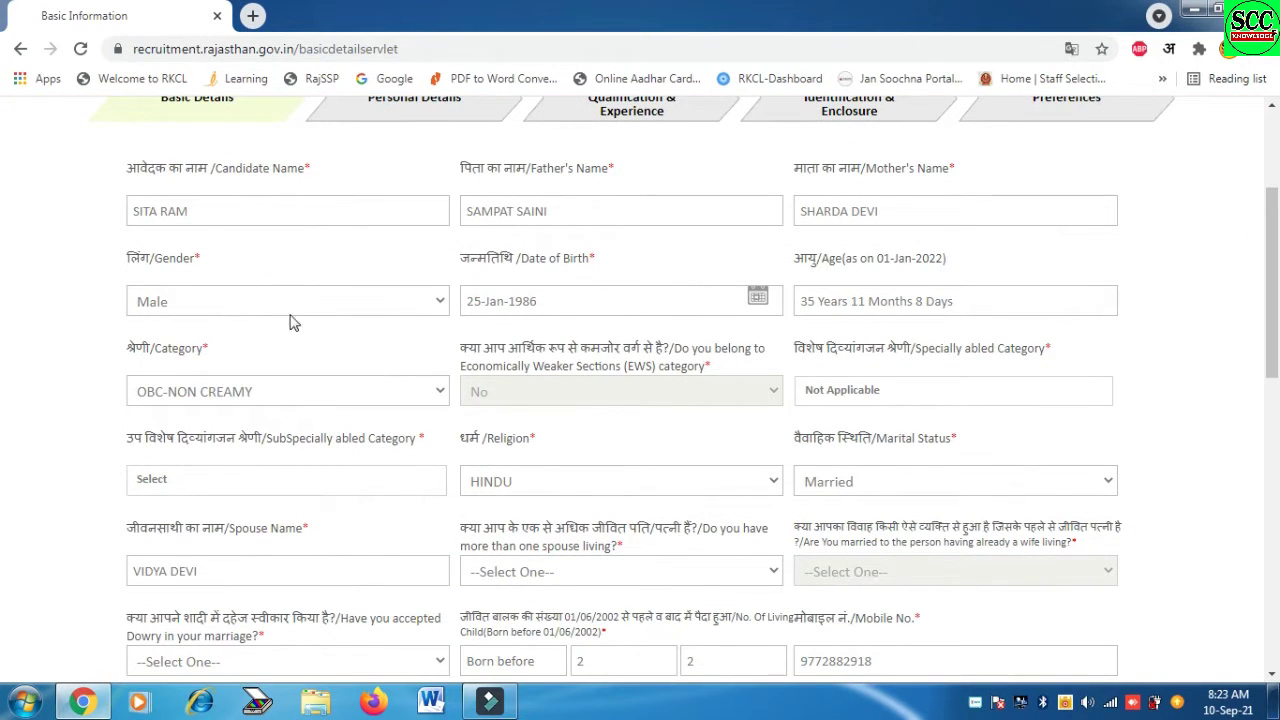
scroll(6, 320, "down", 1)
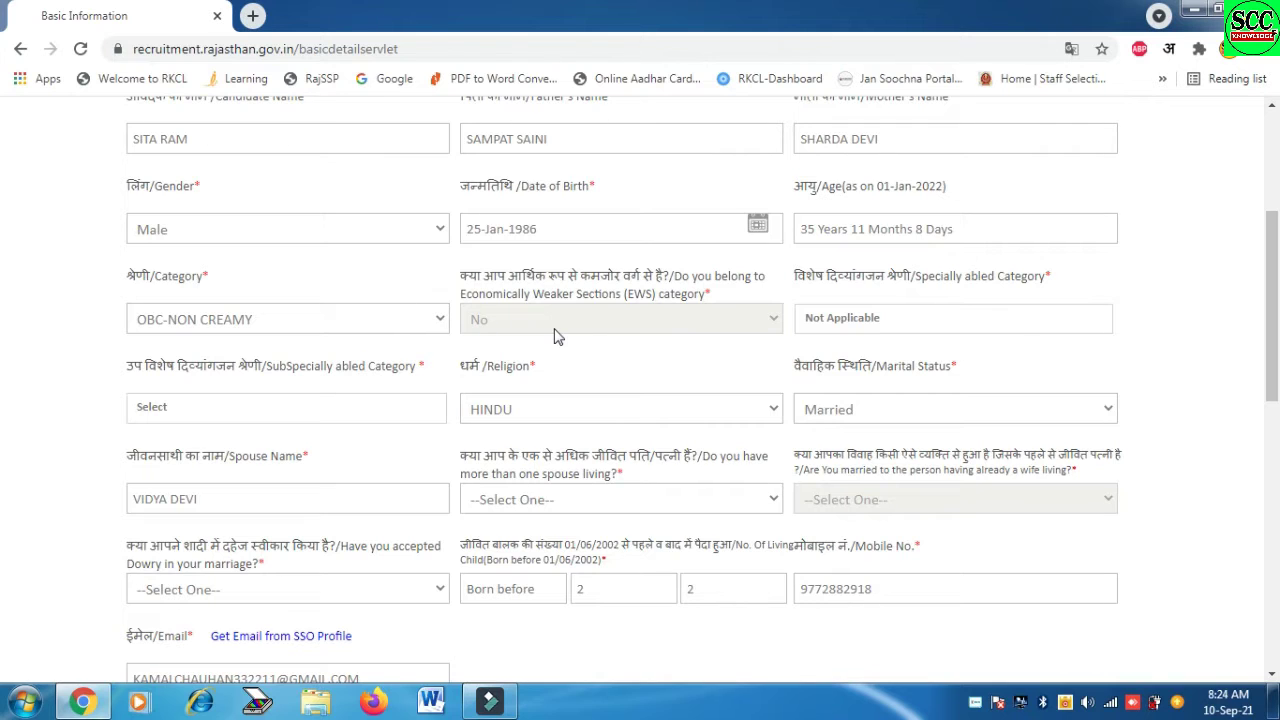
scroll(5, 355, "down", 1)
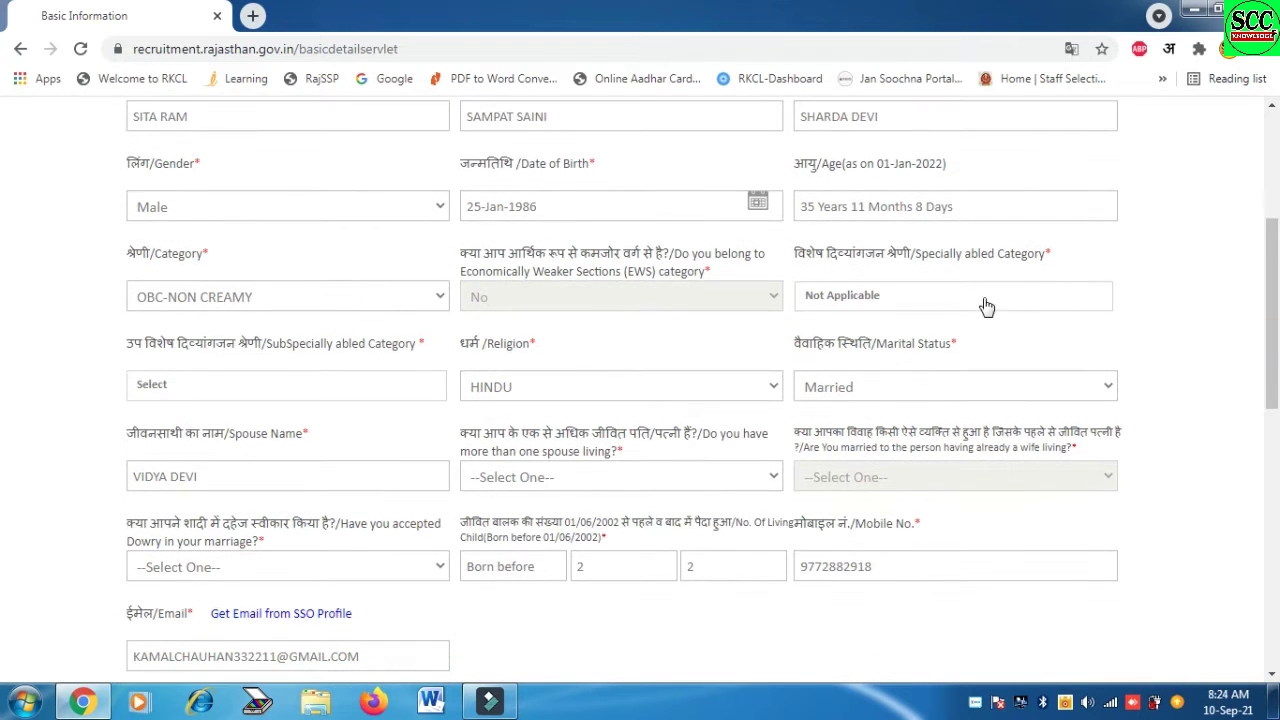
Leave specially abled category Not Applicable; answer No to multiple living spouses and dowry
left_click(946, 300)
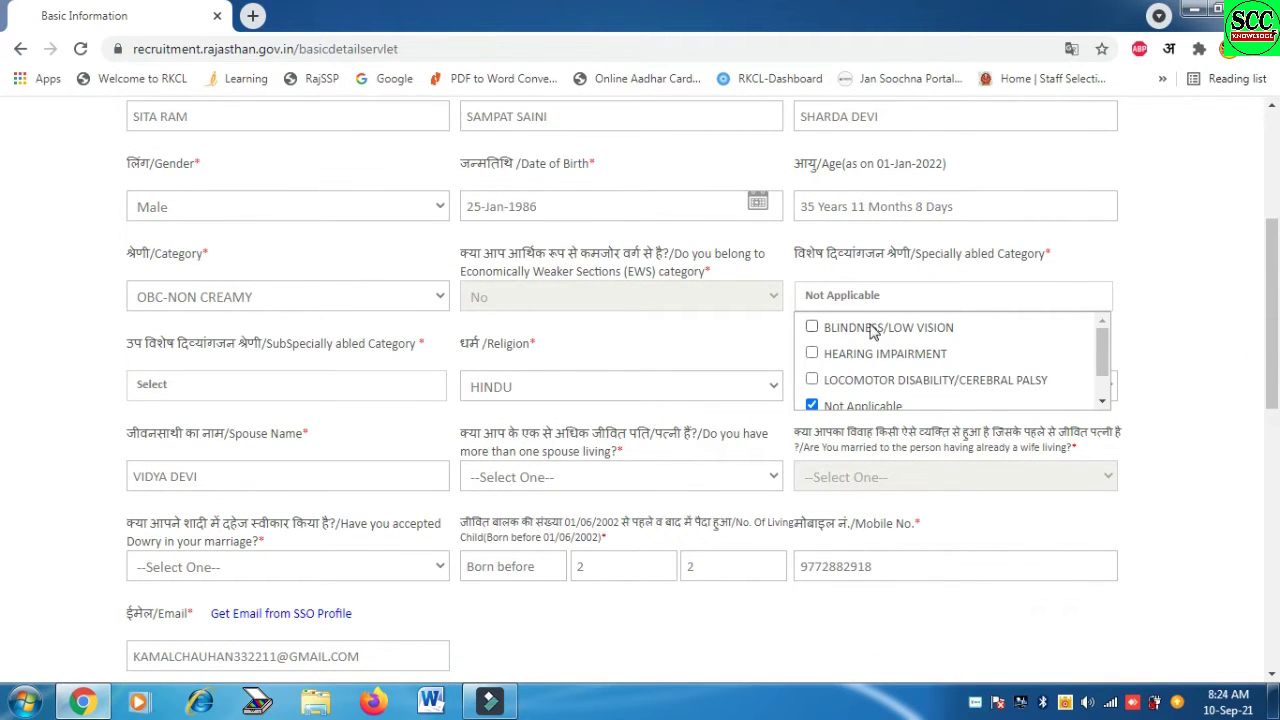
left_click(1216, 374)
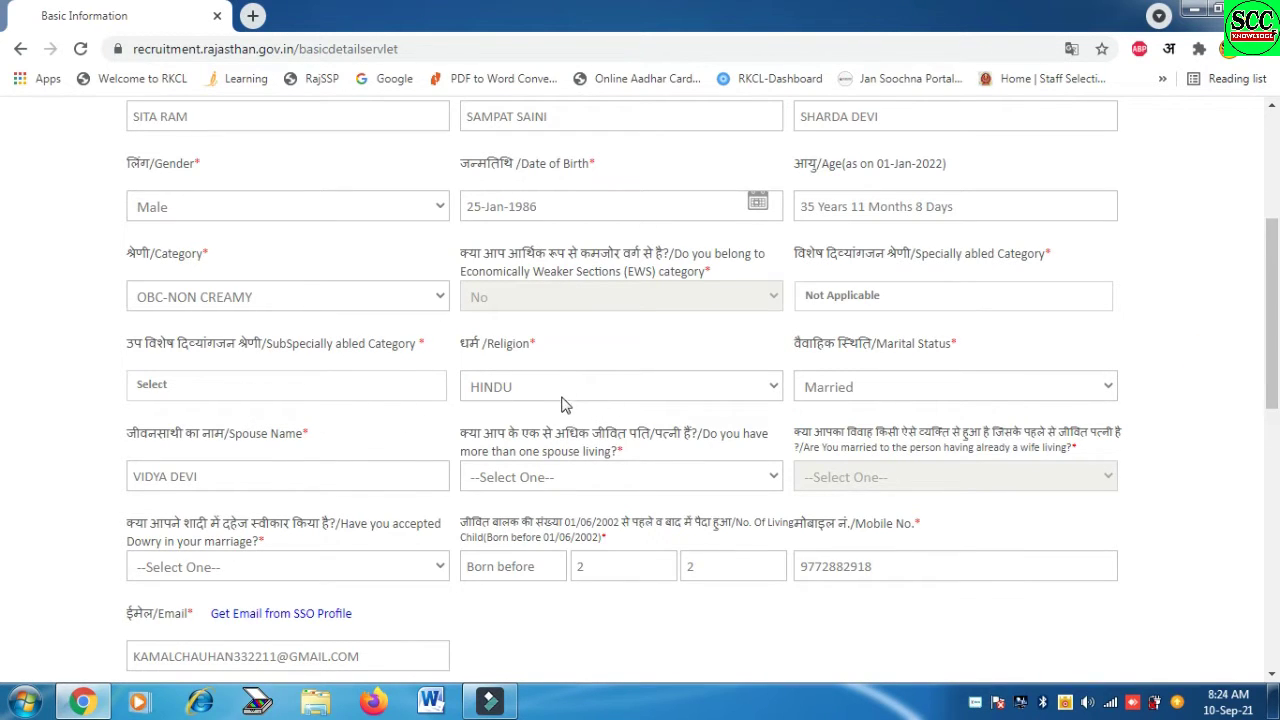
left_click_drag(1273, 386, 1272, 418)
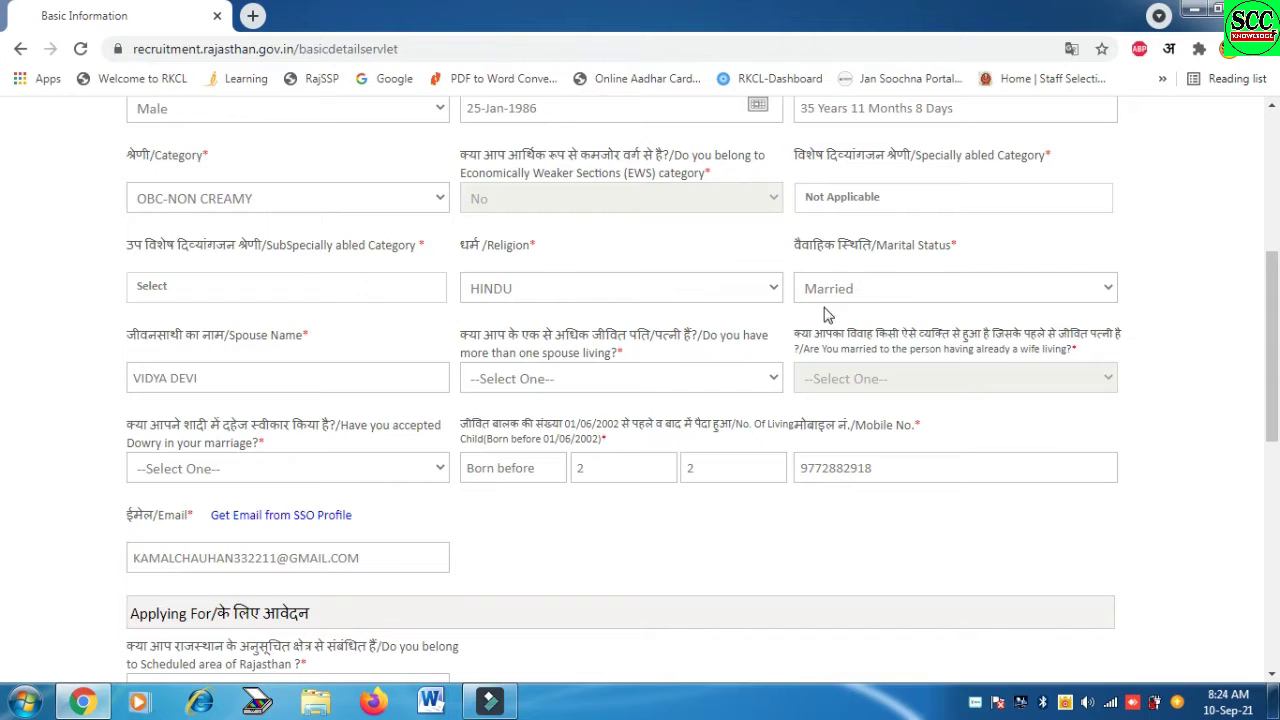
left_click(690, 382)
left_click(583, 400)
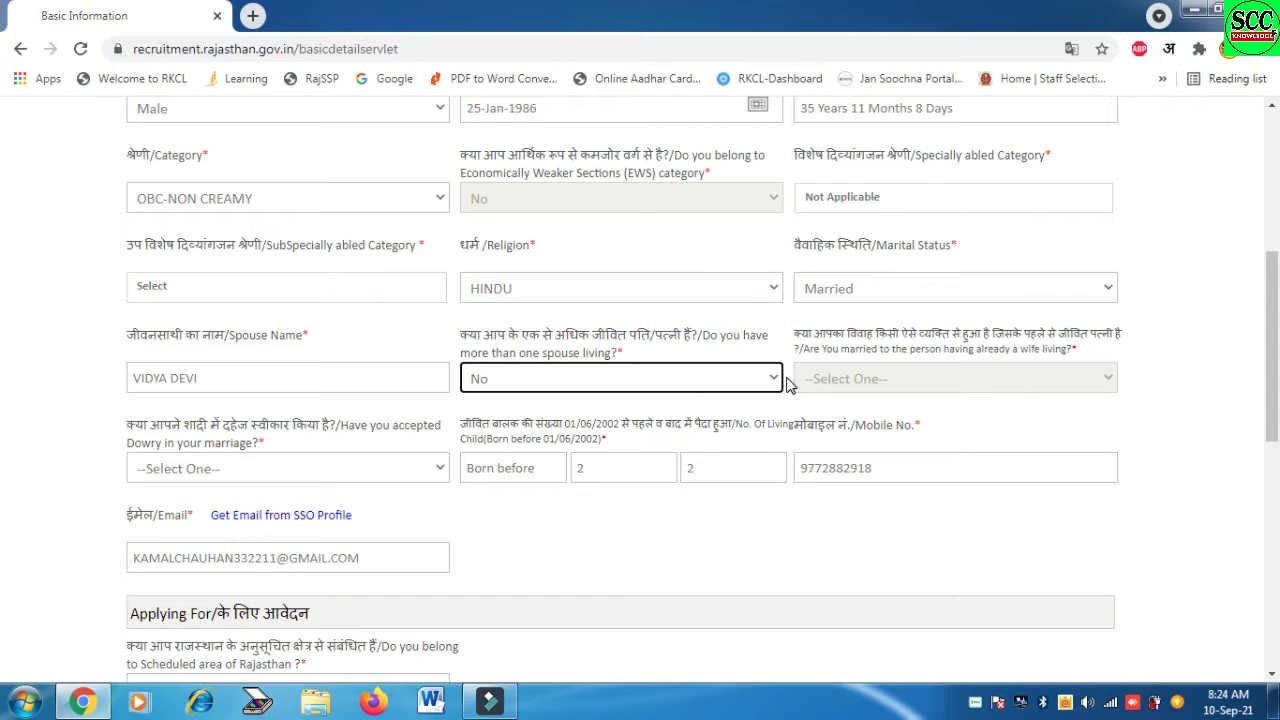
scroll(787, 385, "down", 1)
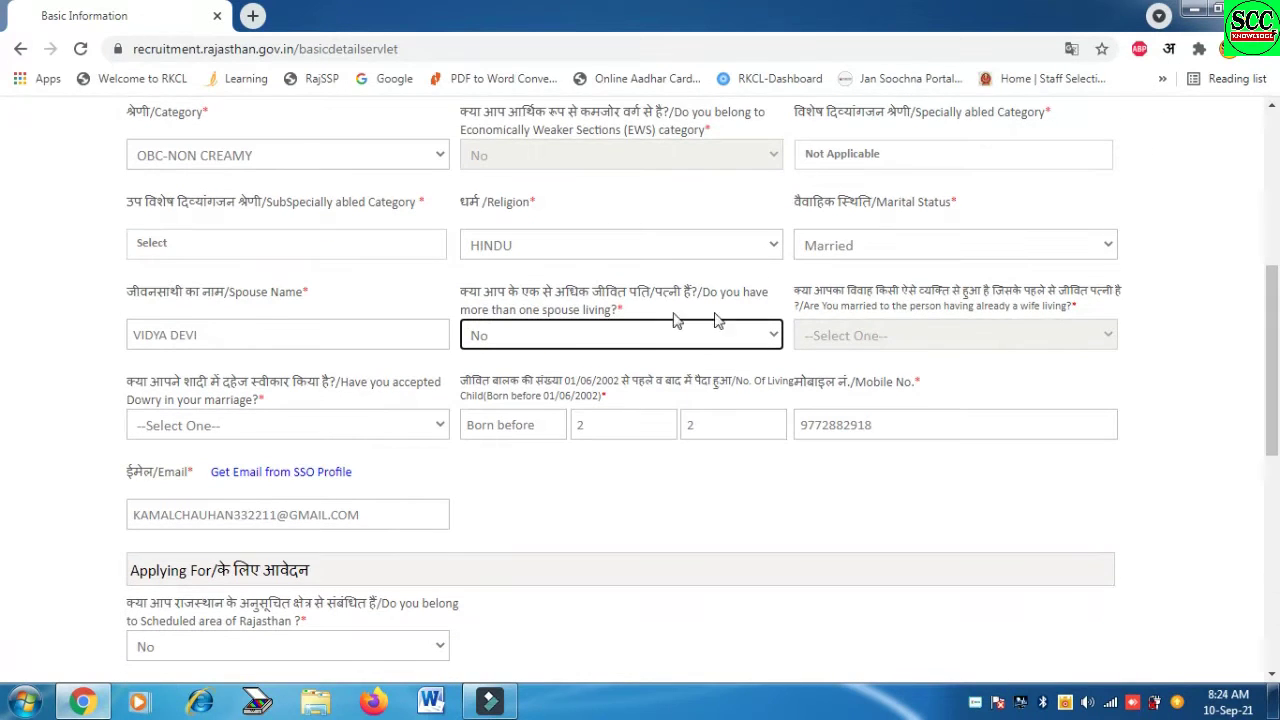
left_click(222, 436)
left_click(223, 460)
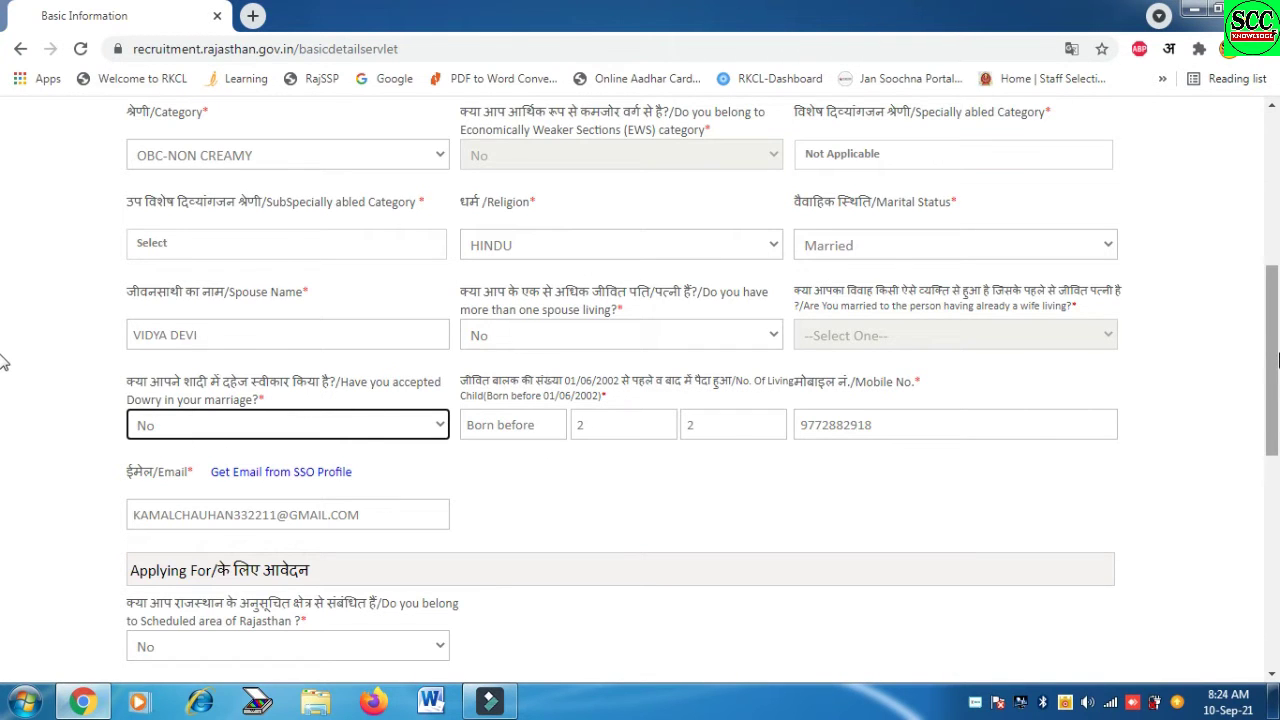
scroll(6, 350, "down", 3)
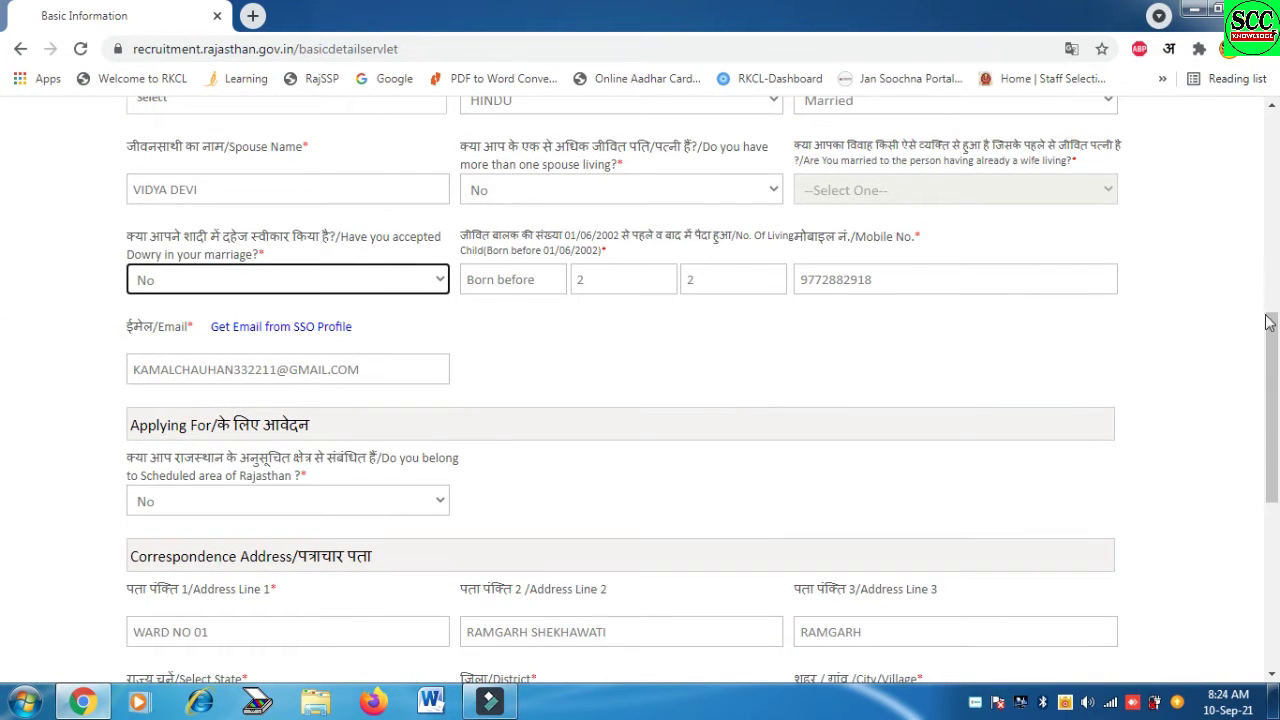
left_click_drag(1268, 320, 1276, 424)
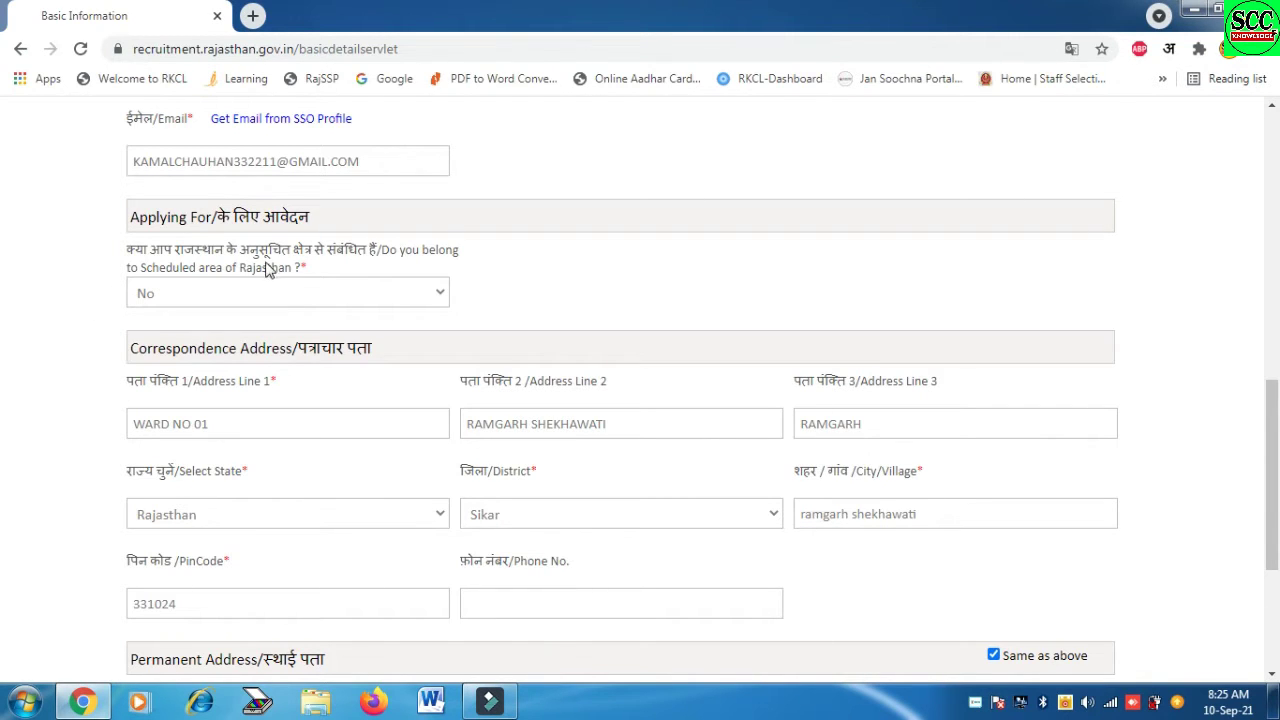
scroll(640, 340, "down", 1)
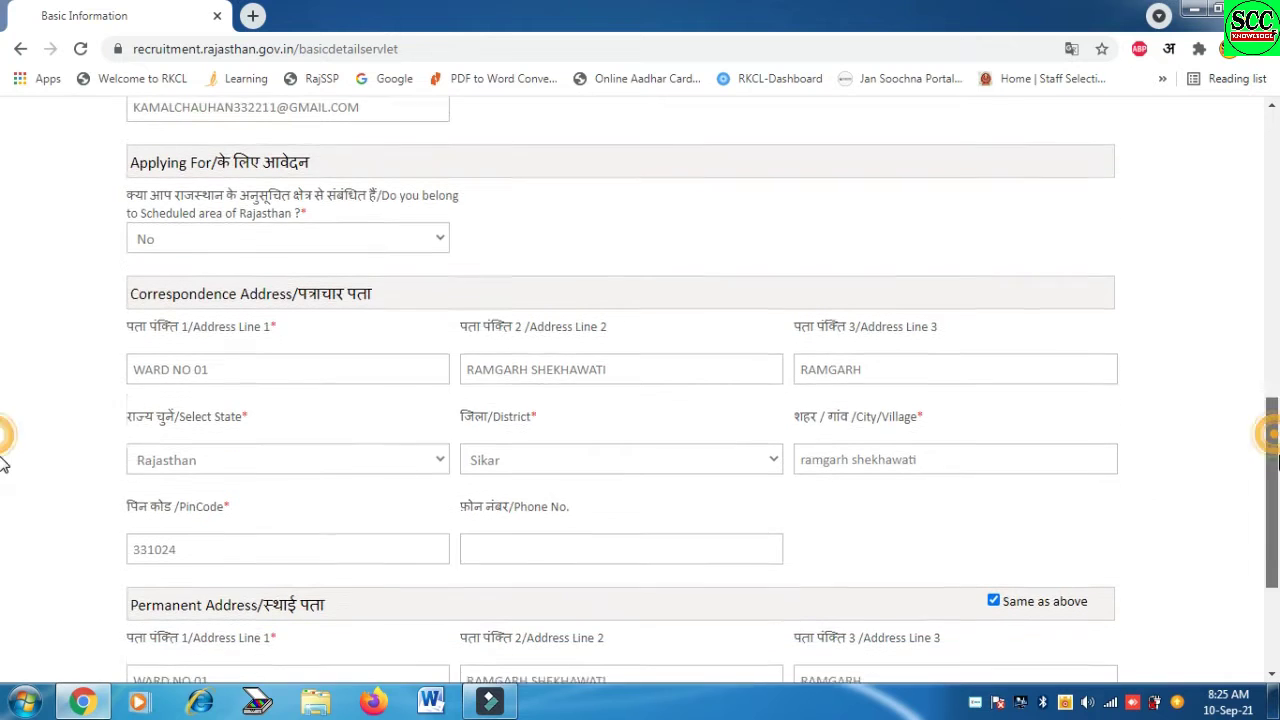
left_click(250, 228)
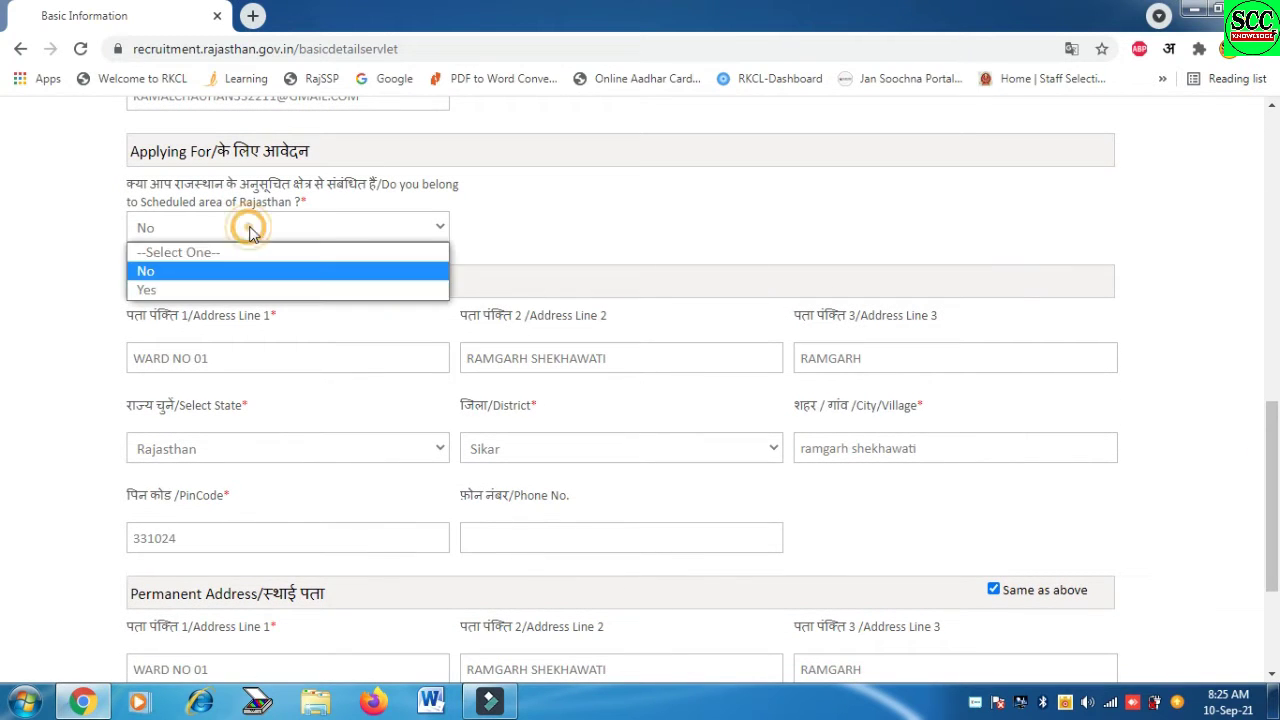
left_click(250, 228)
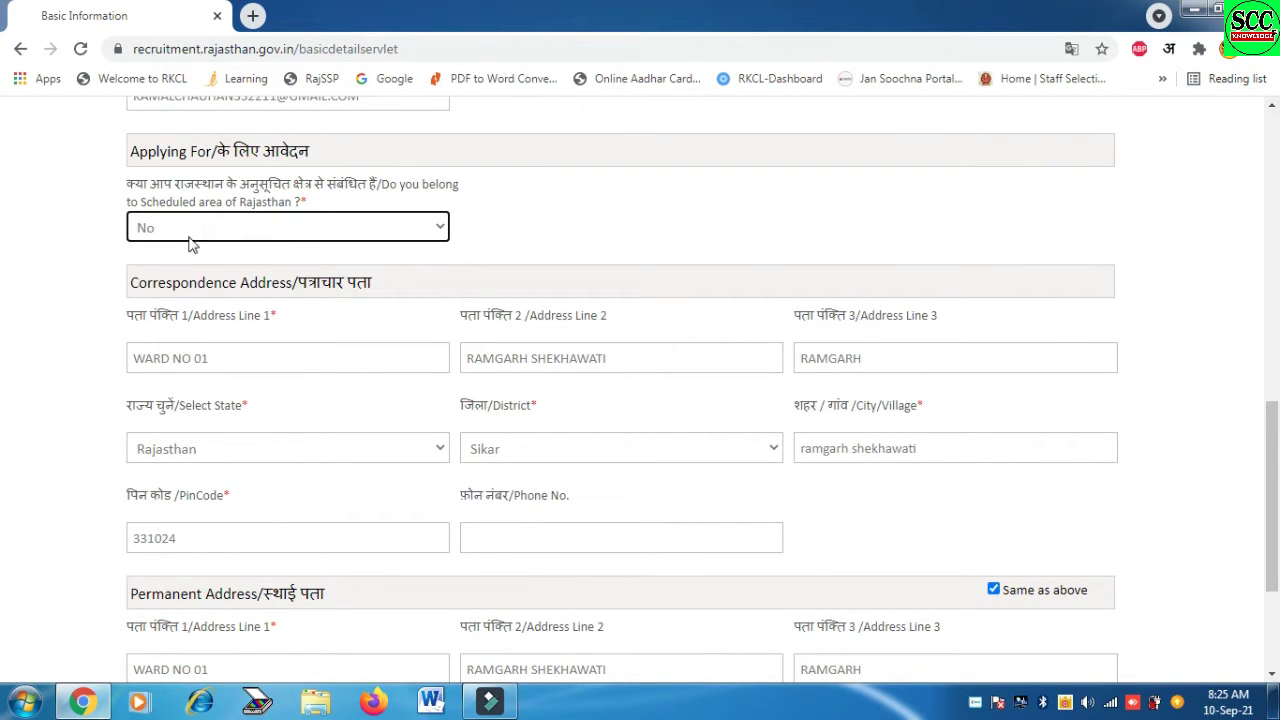
left_click_drag(1274, 420, 1275, 460)
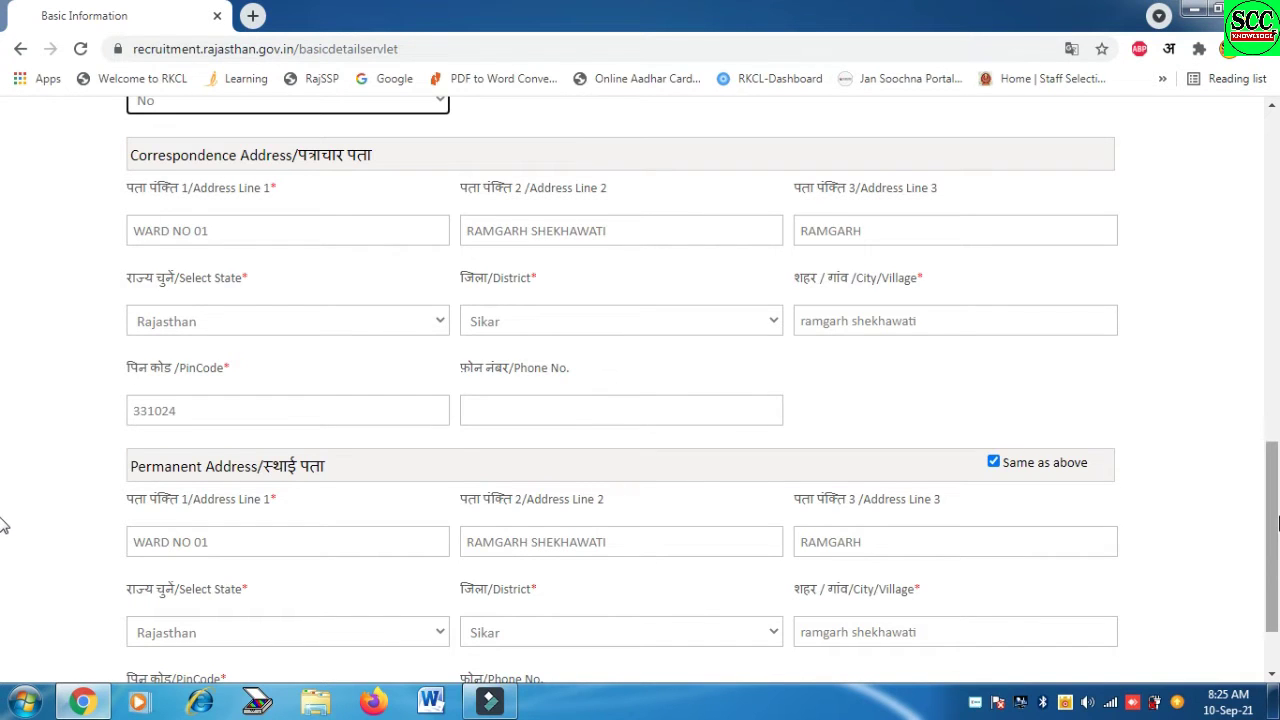
scroll(5, 530, "down", 1)
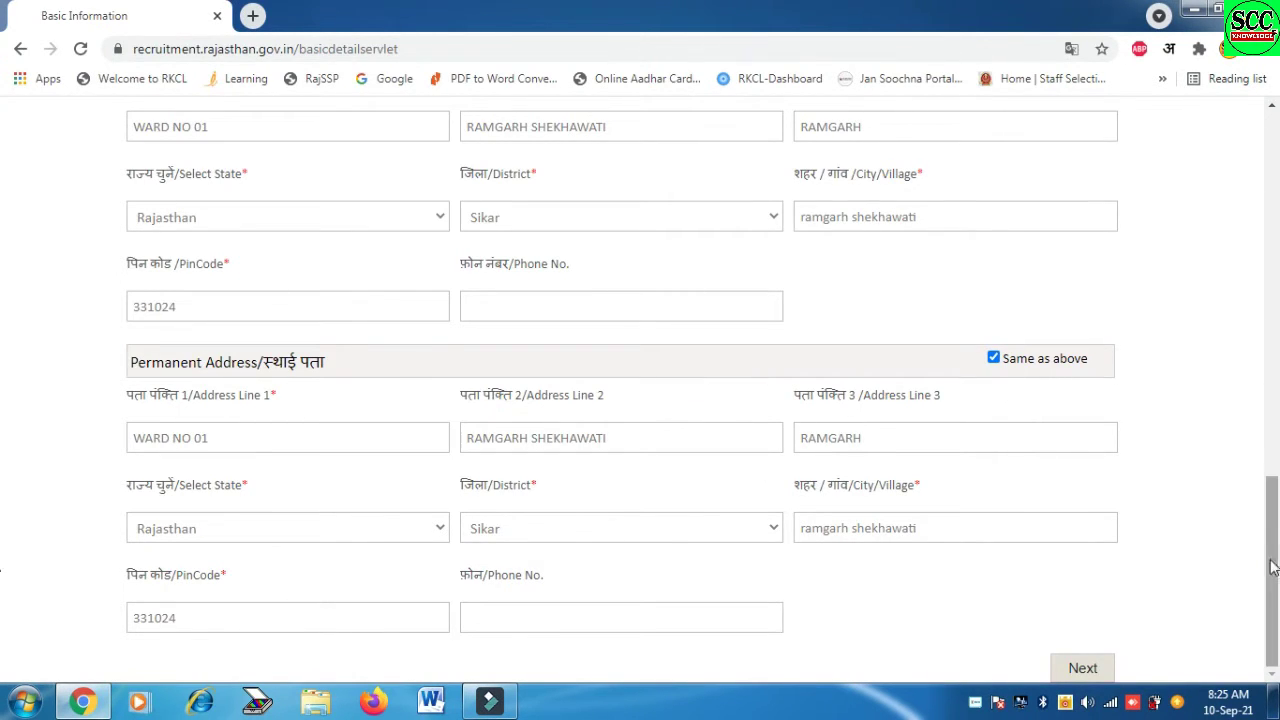
Submit Basic Details, dismiss the children-count alert, and set nationality Indian, home state Rajasthan
left_click(1090, 670)
key("Return")
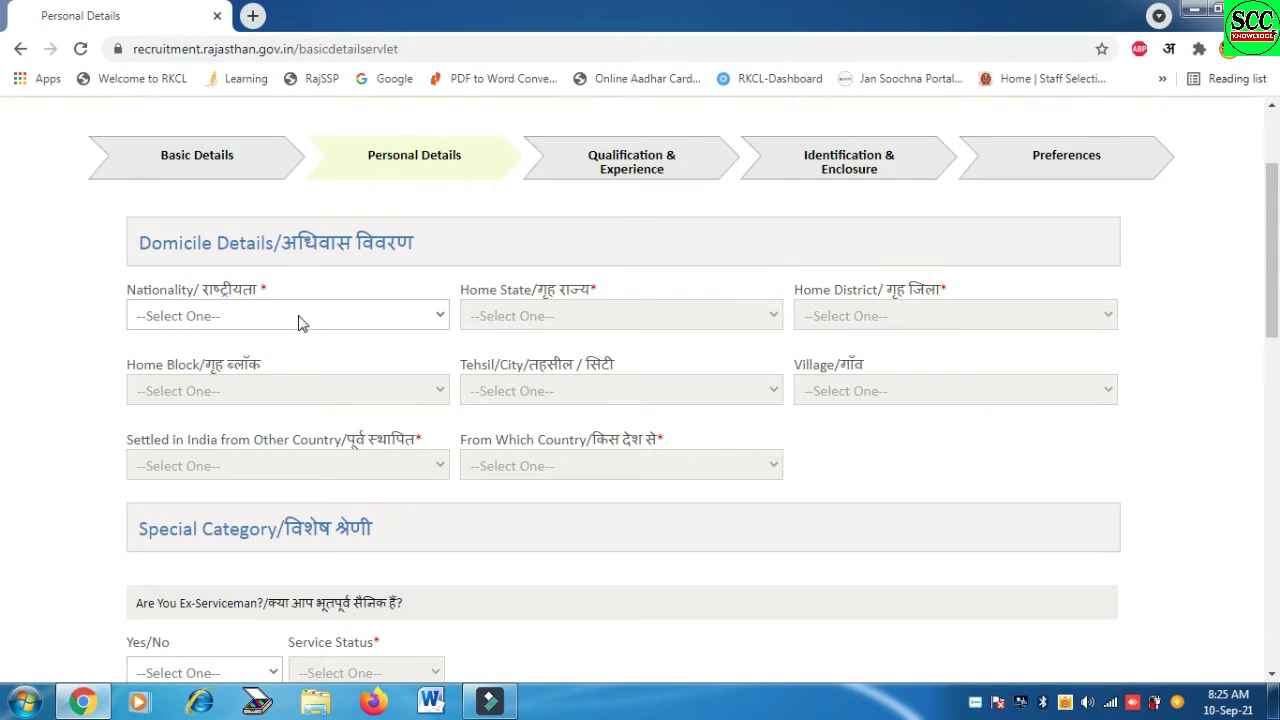
left_click(297, 318)
left_click(251, 358)
left_click(572, 318)
key("r")
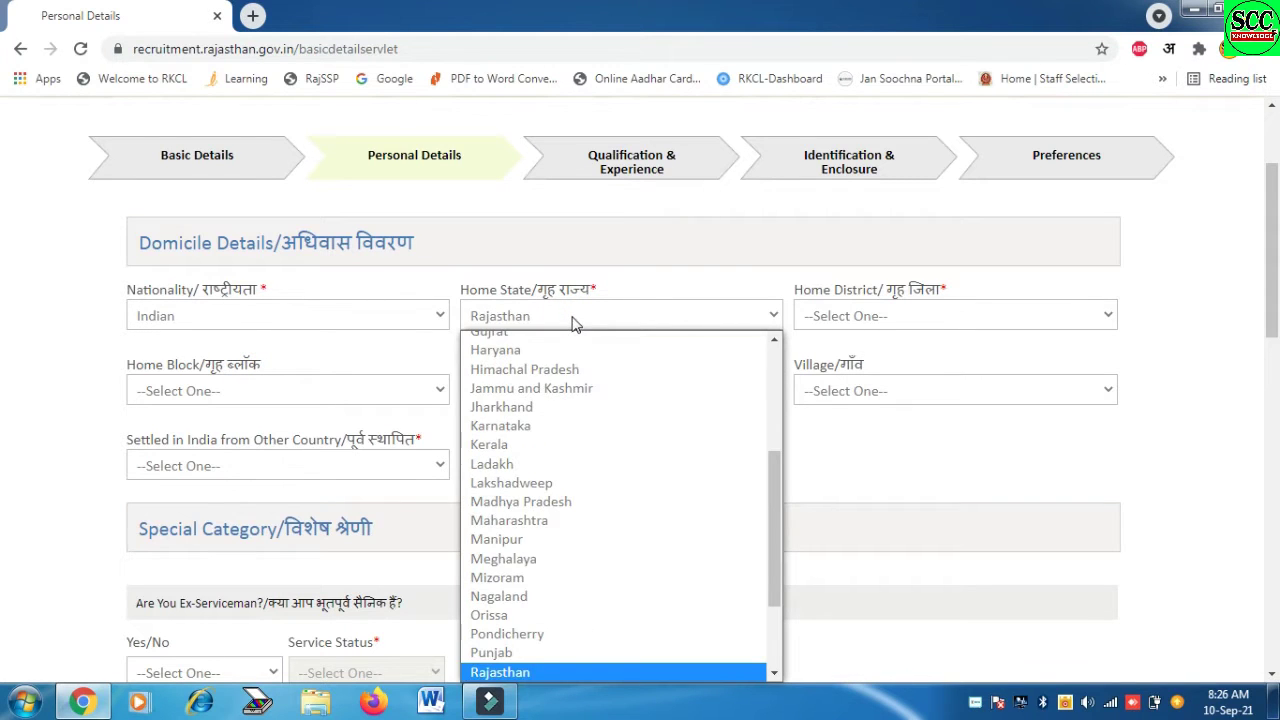
key("Return")
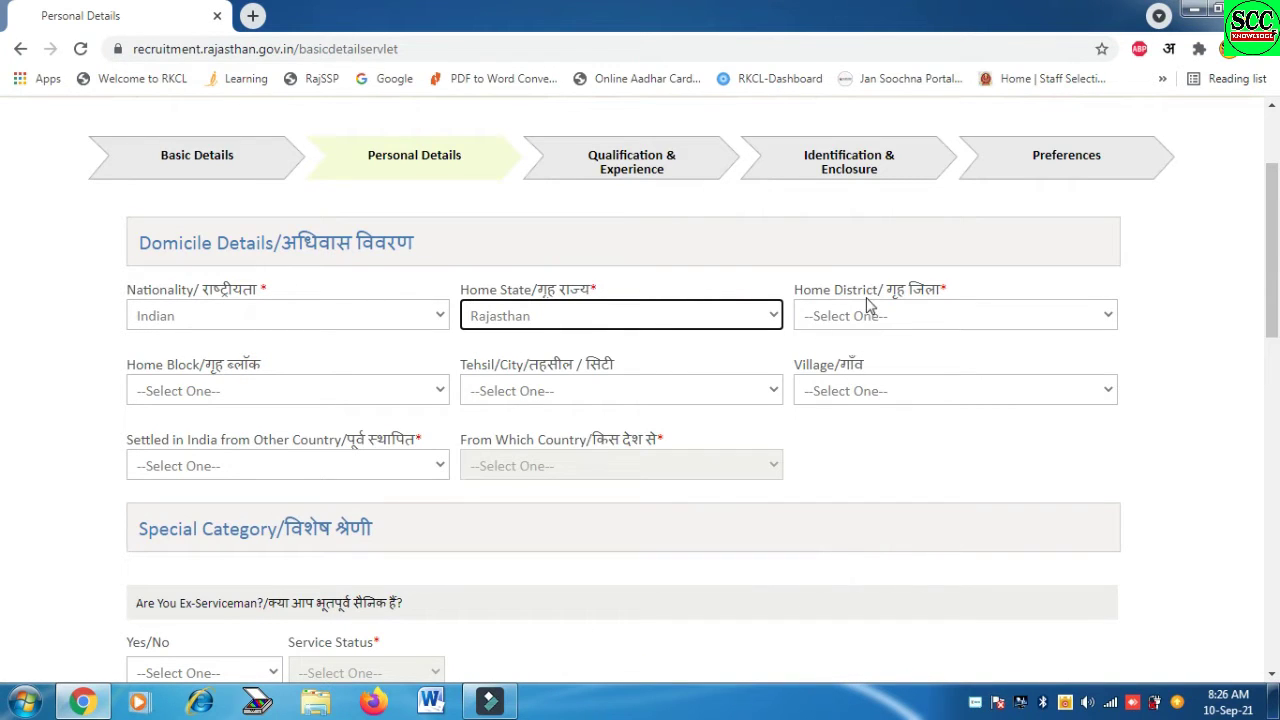
Set home district Sikar, block Fatehpur and tehsil Ramgarh Shekhawati
left_click(866, 310)
key("s")
key("i")
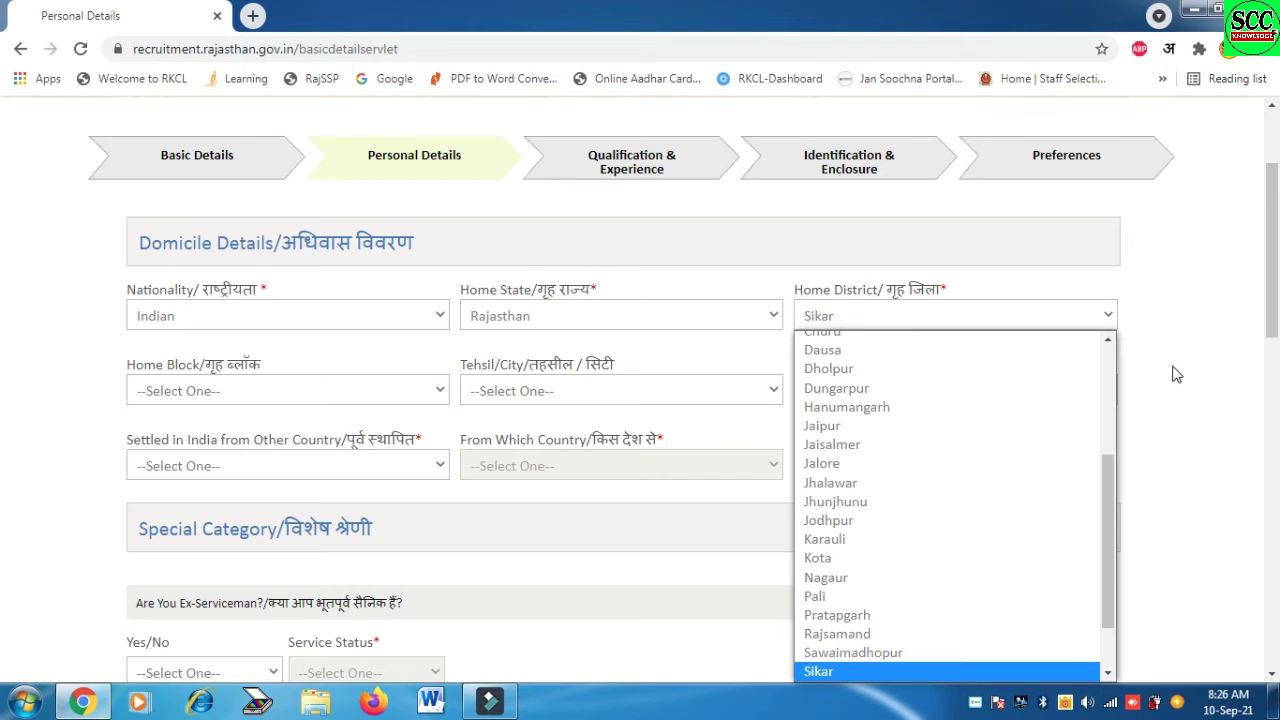
left_click(314, 389)
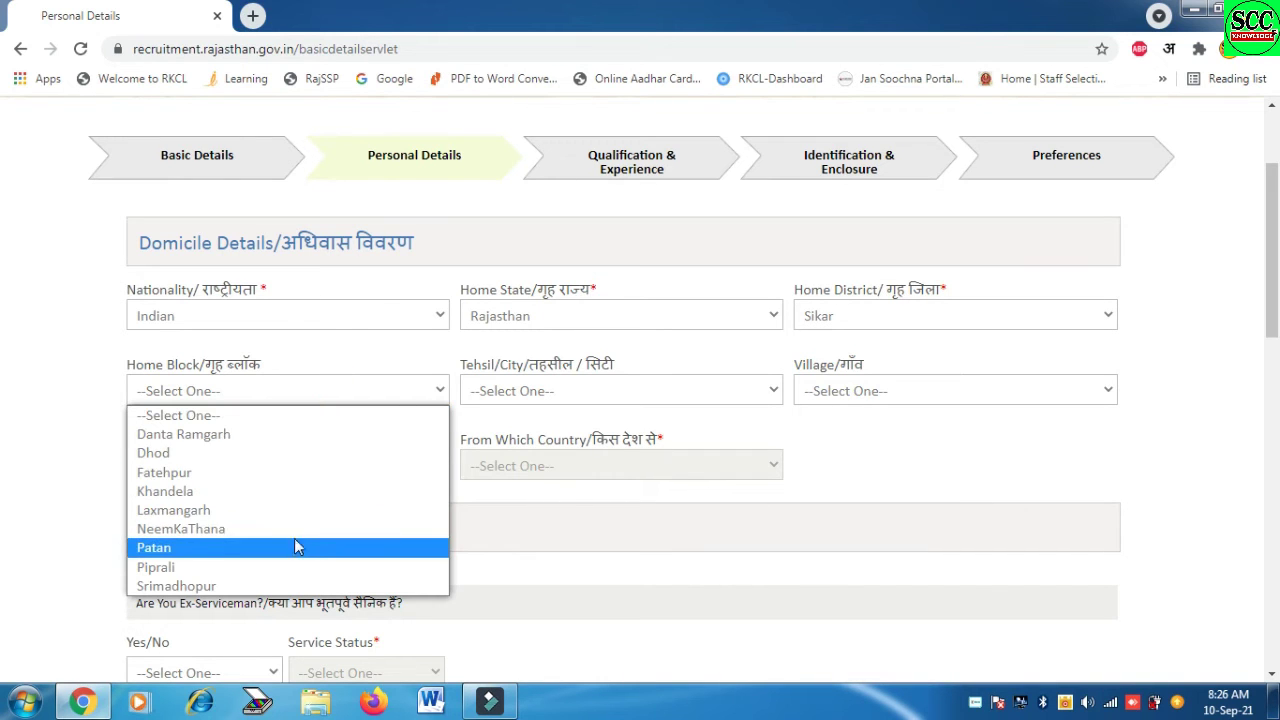
left_click(266, 474)
left_click(560, 390)
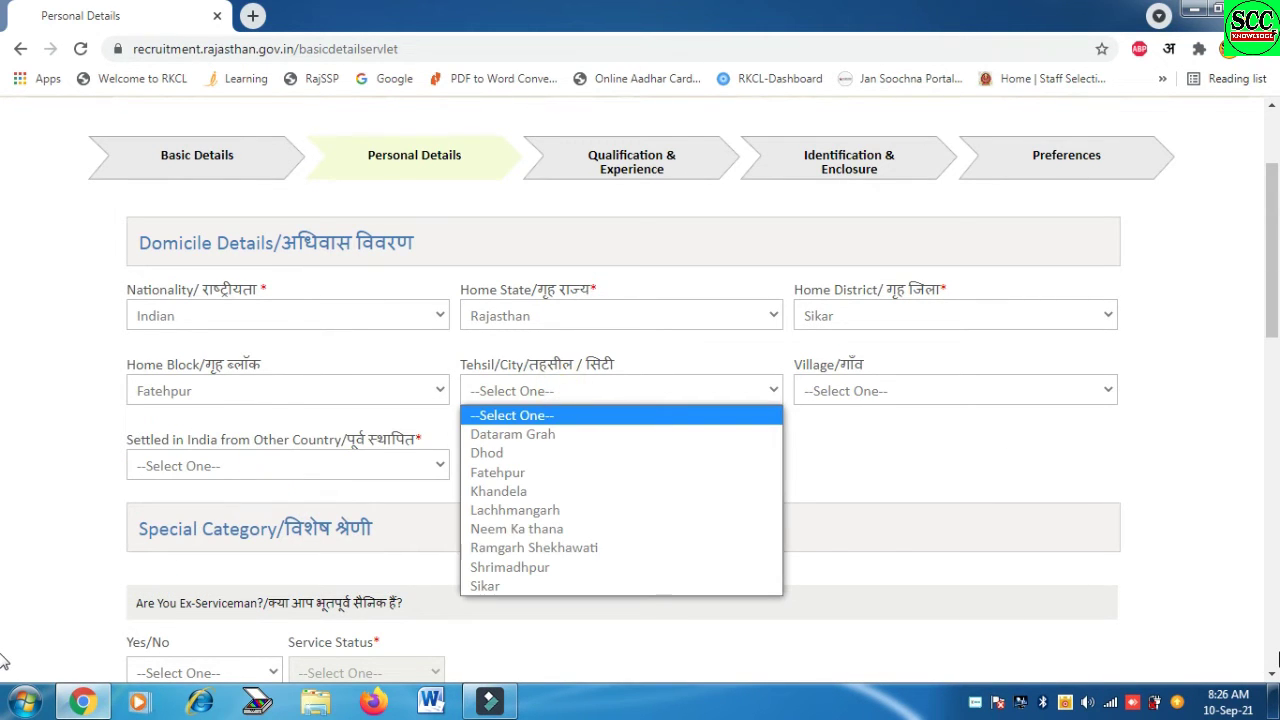
key("r")
key("Return")
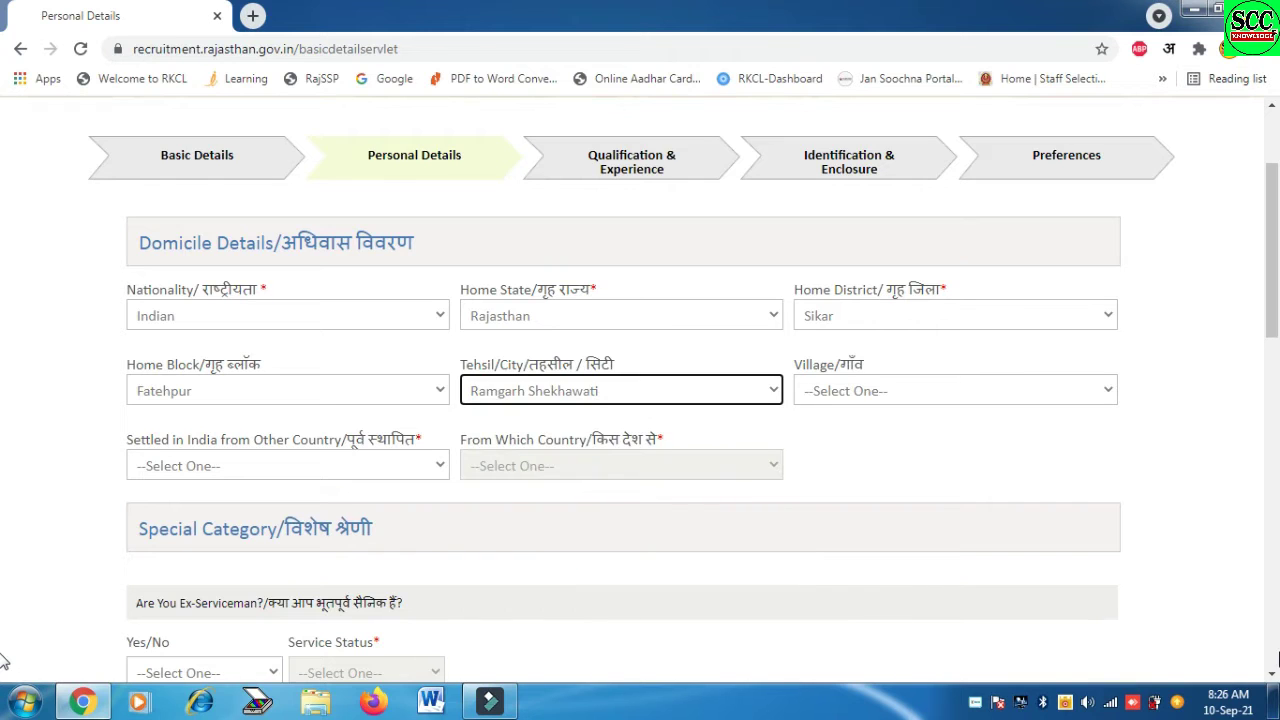
Answer No to Settled in India from Other Country
scroll(5, 305, "down", 1)
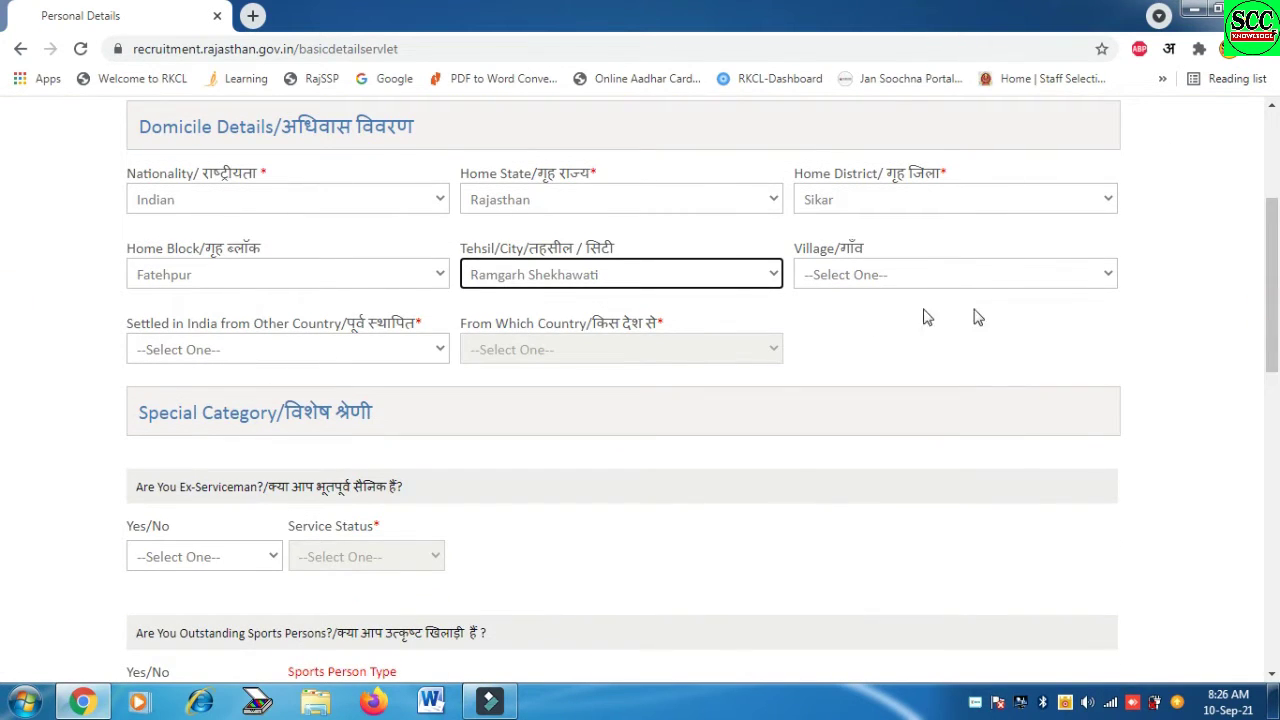
left_click(344, 355)
left_click(243, 392)
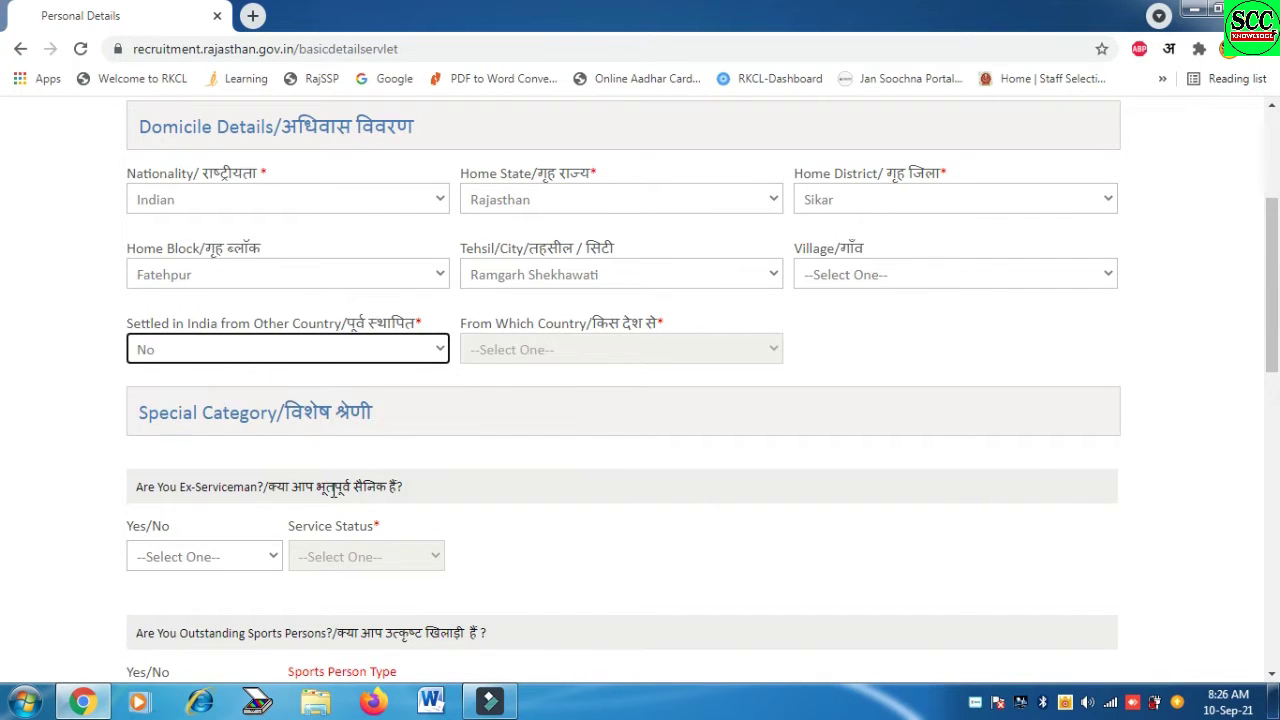
scroll(6, 364, "down", 3)
Answer No to the Ex-Serviceman and outstanding Sports Person questions
left_click(212, 238)
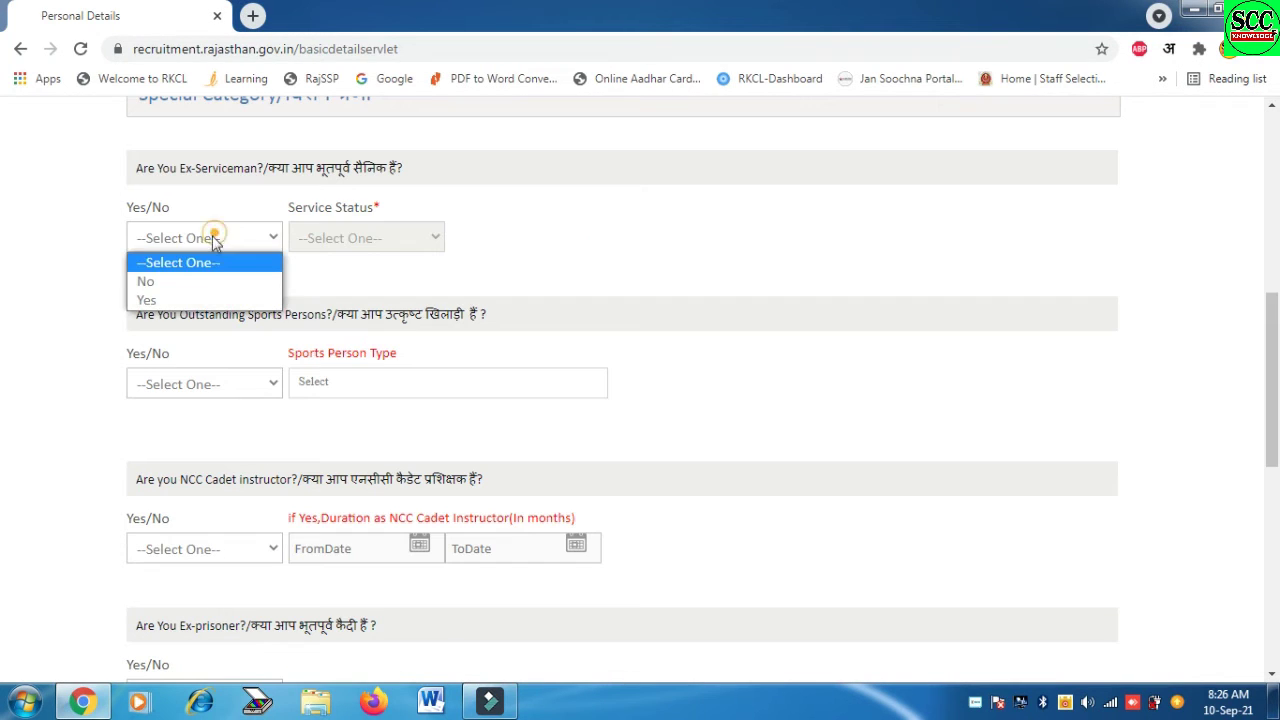
left_click(198, 284)
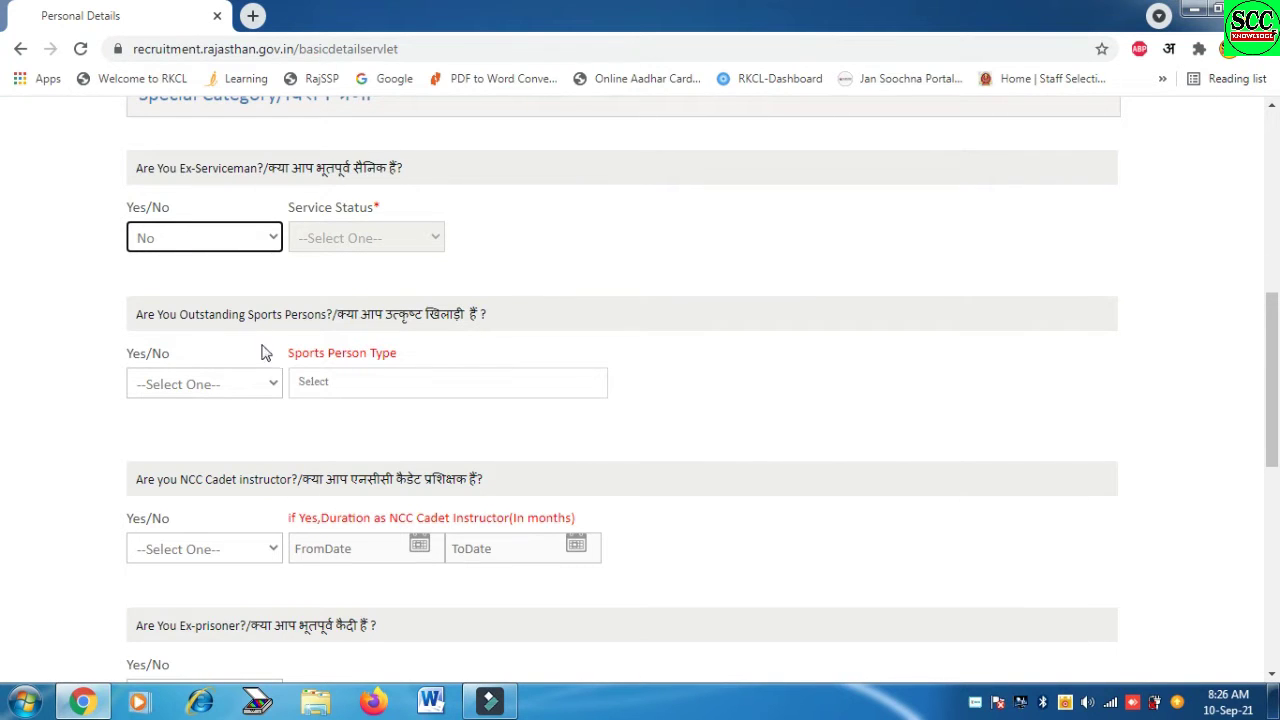
left_click(224, 388)
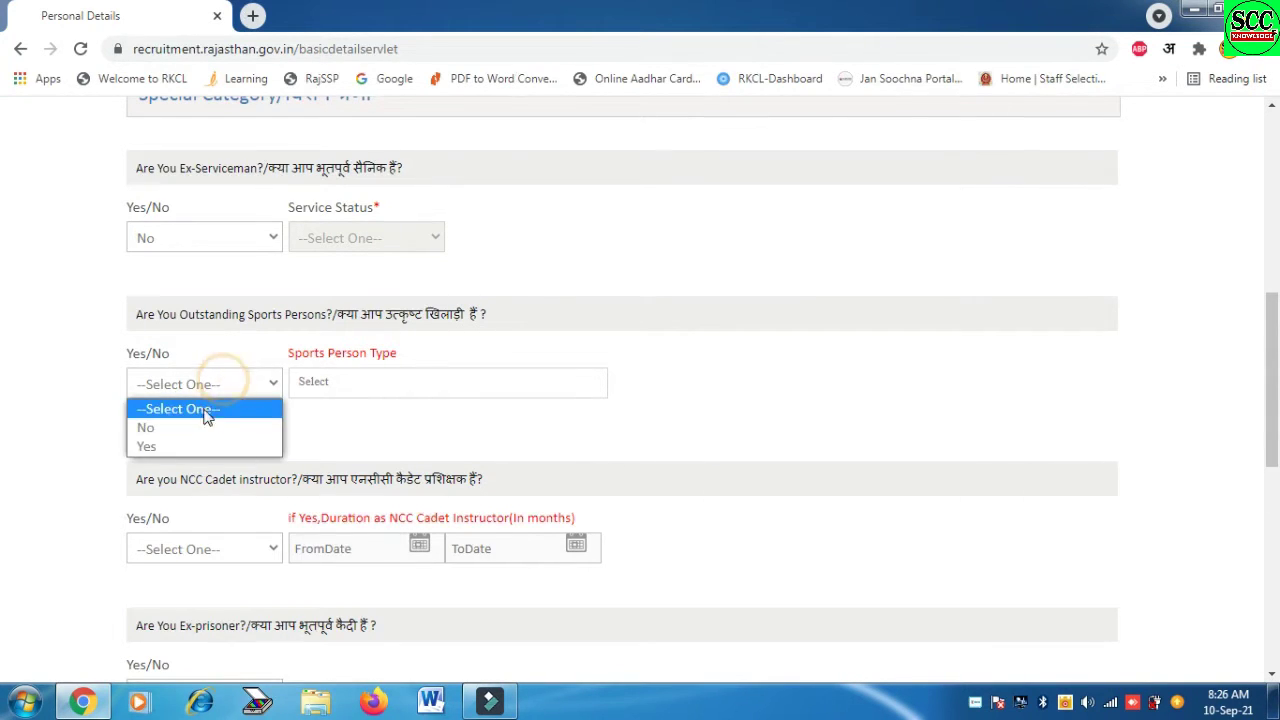
left_click(203, 428)
left_click(228, 386)
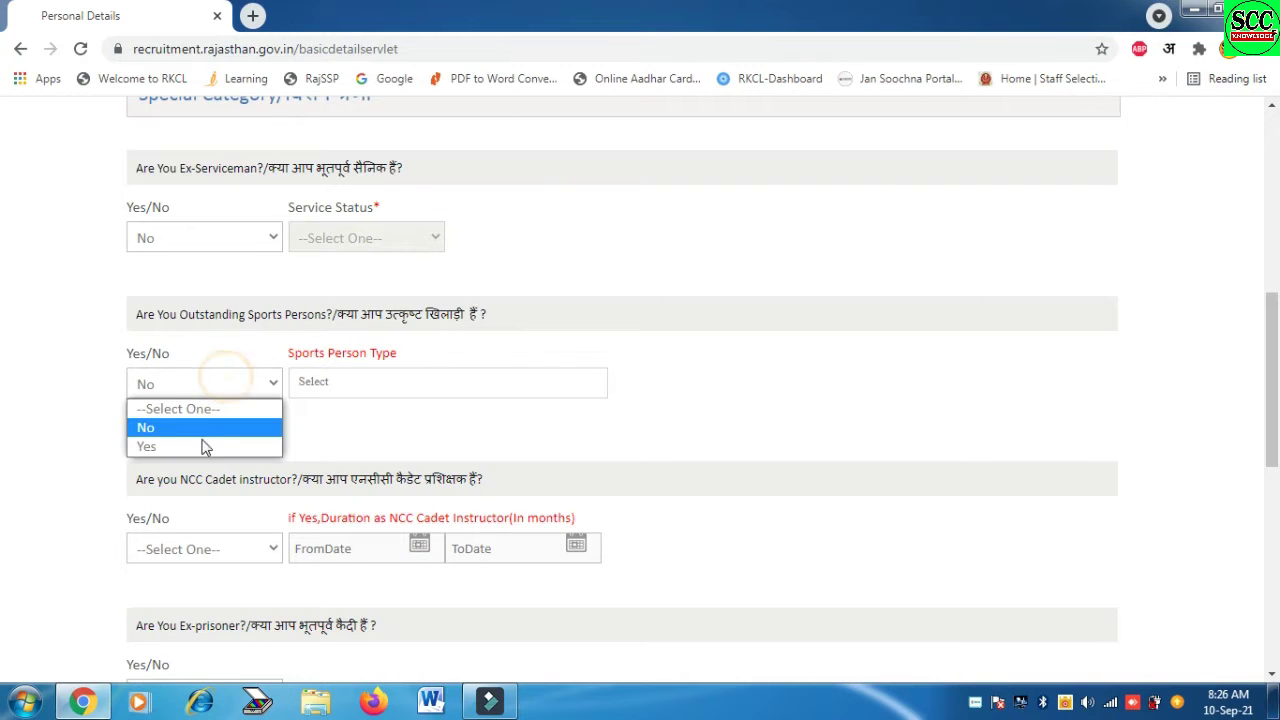
left_click(203, 444)
left_click(357, 383)
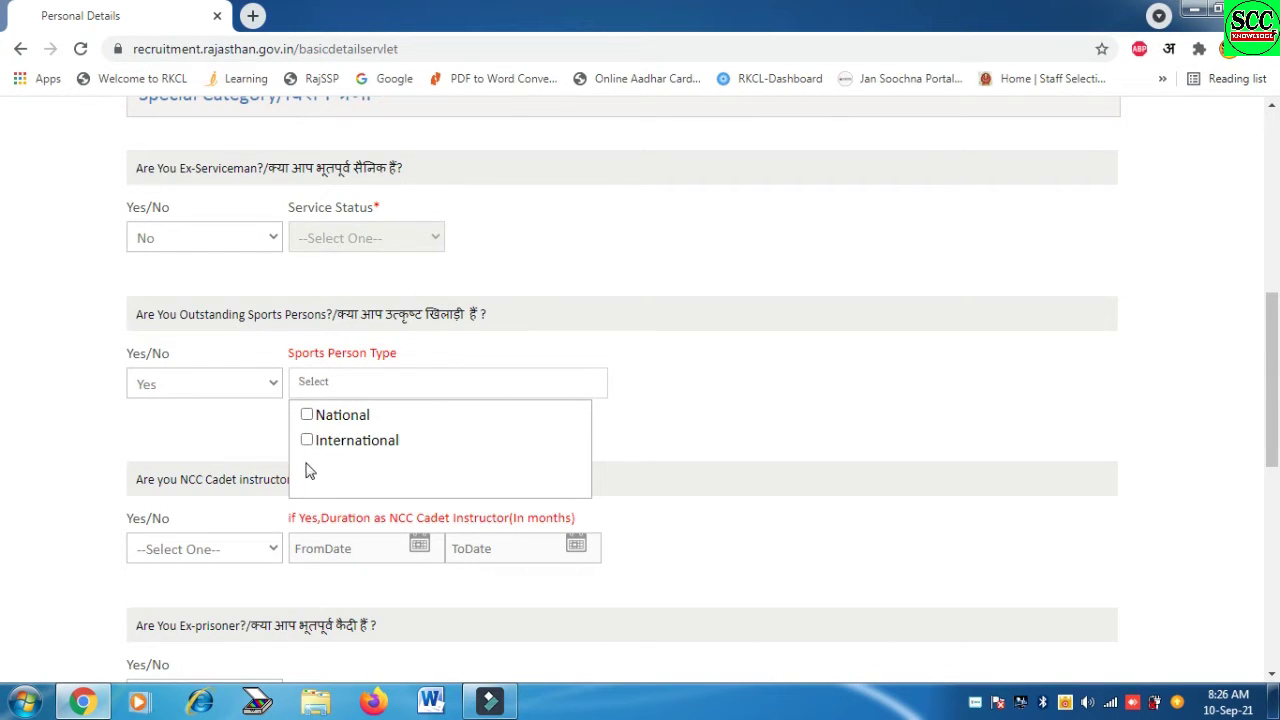
left_click(190, 384)
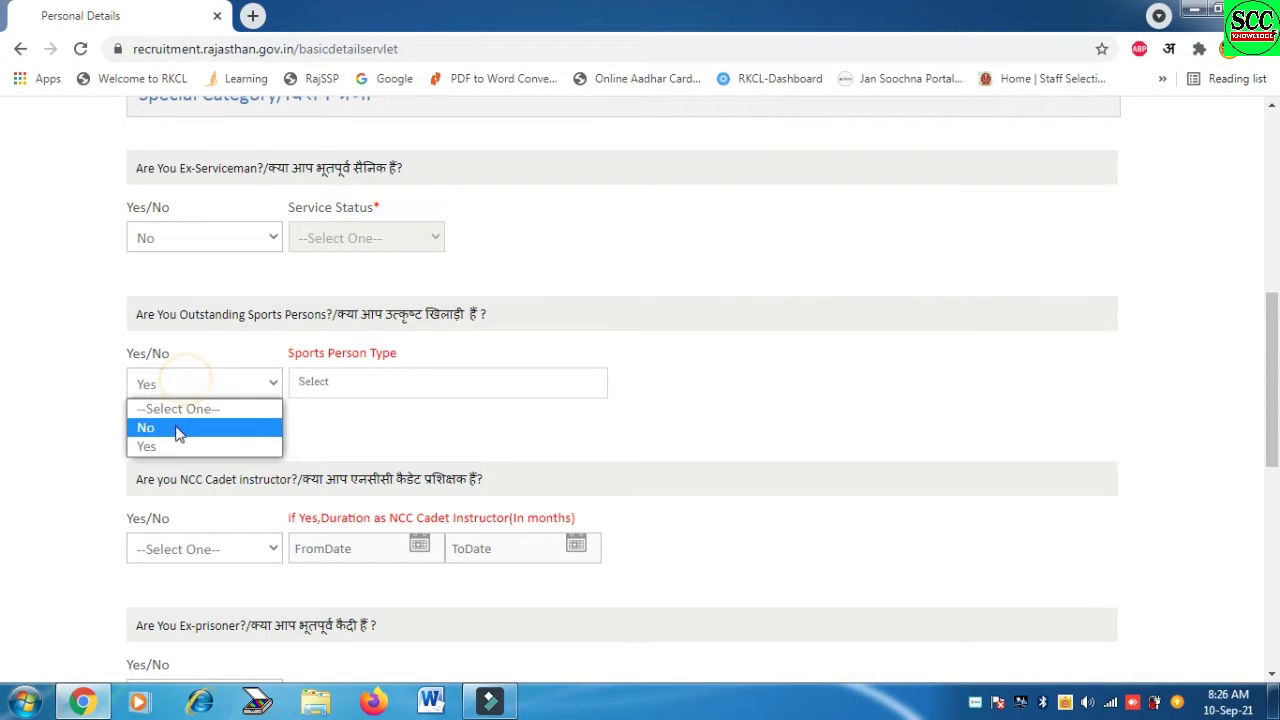
left_click(178, 430)
scroll(6, 443, "down", 3)
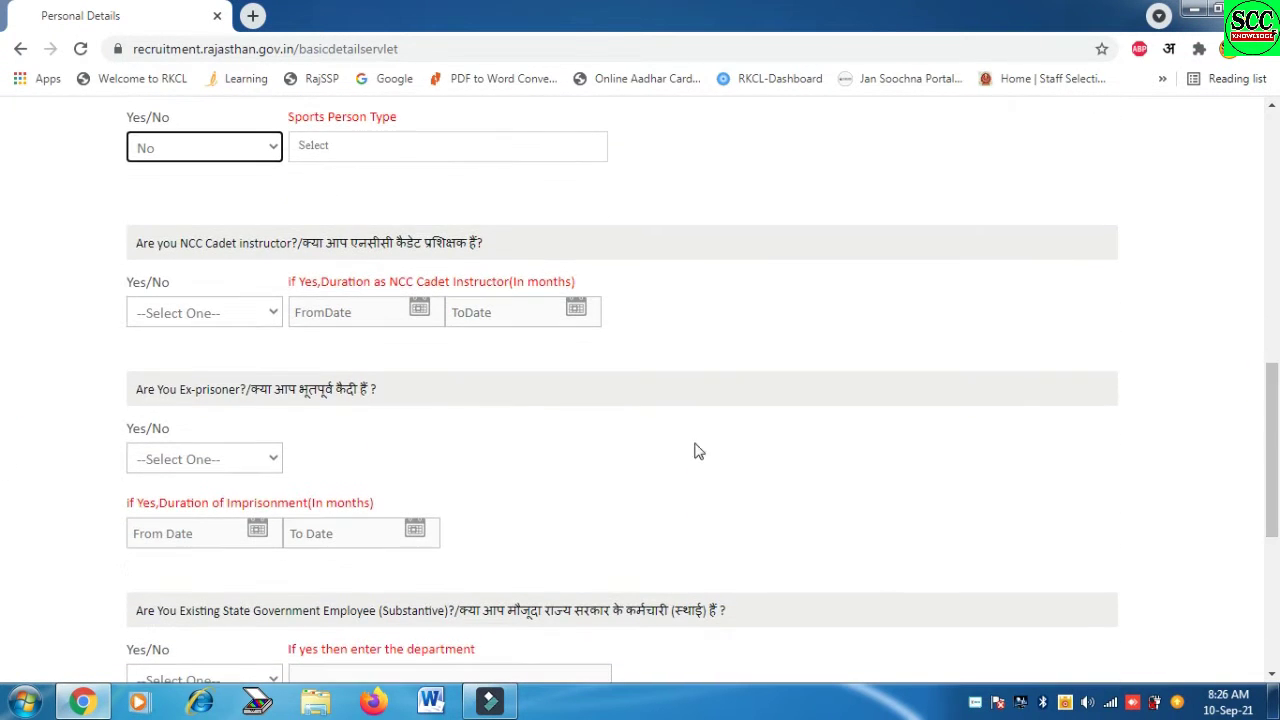
Answer No to the NCC Cadet instructor and Ex-prisoner questions
left_click(206, 316)
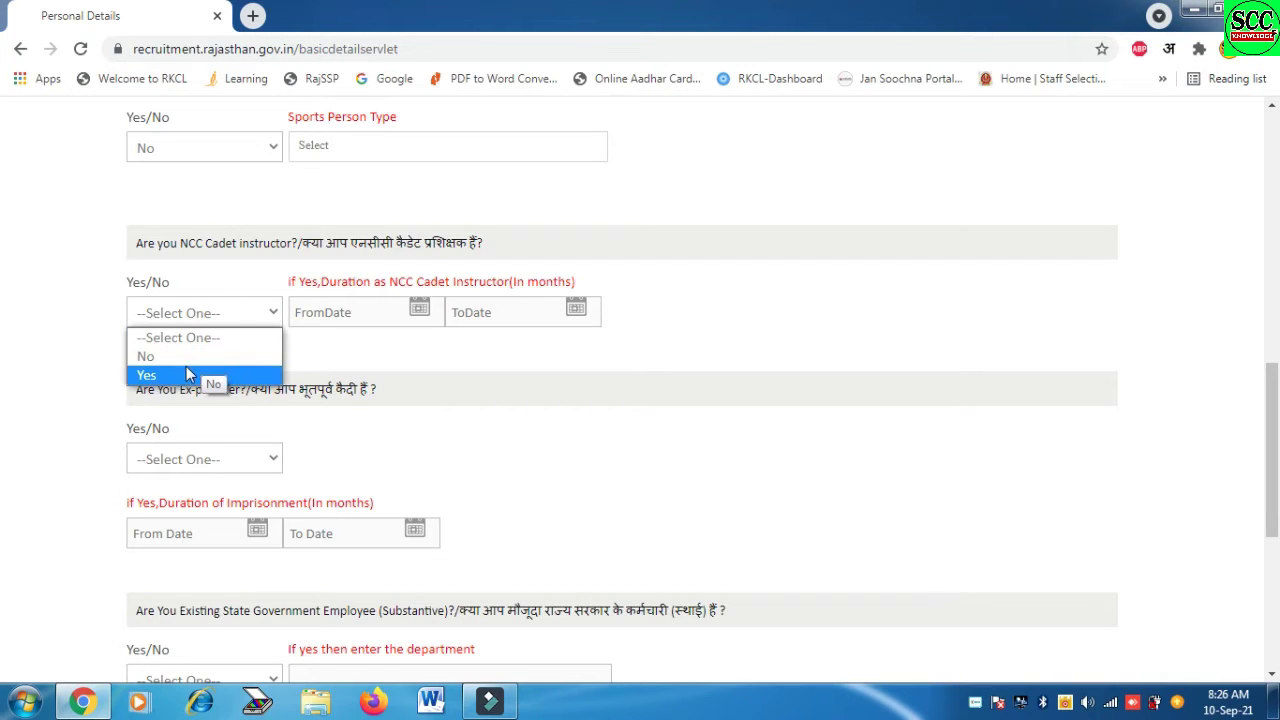
left_click(178, 357)
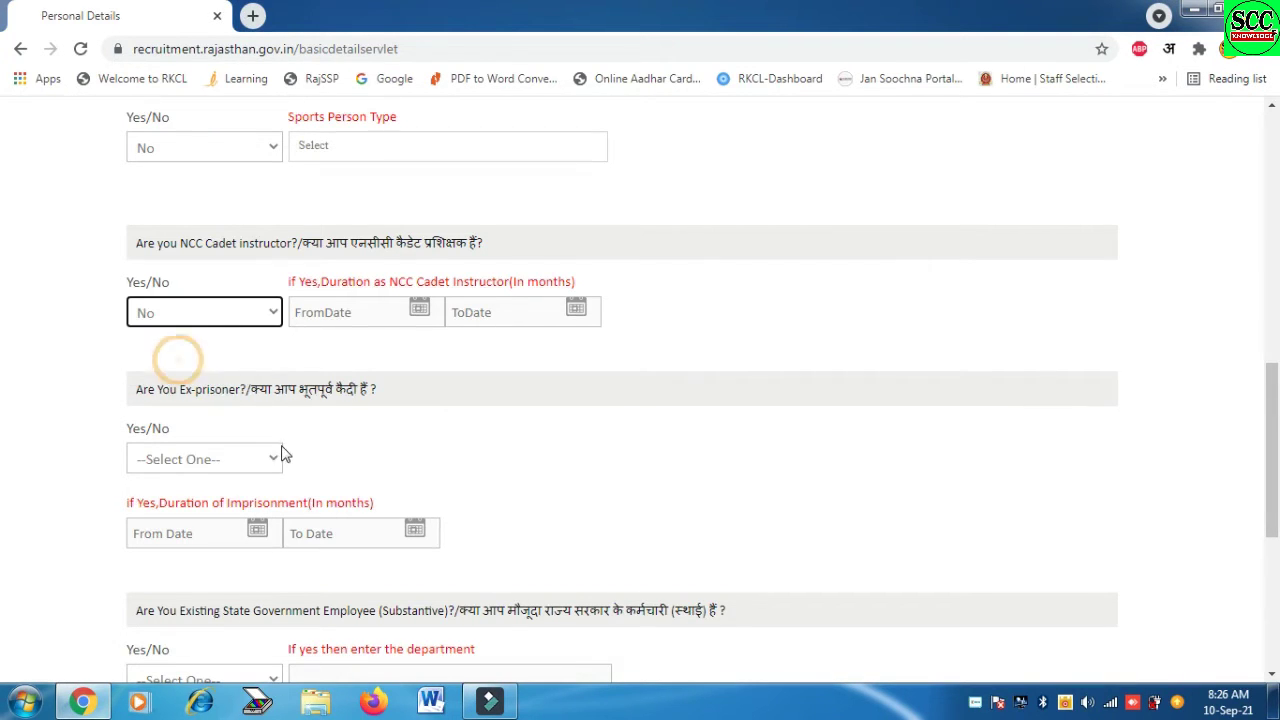
left_click(230, 459)
left_click(240, 502)
scroll(1120, 414, "down", 2)
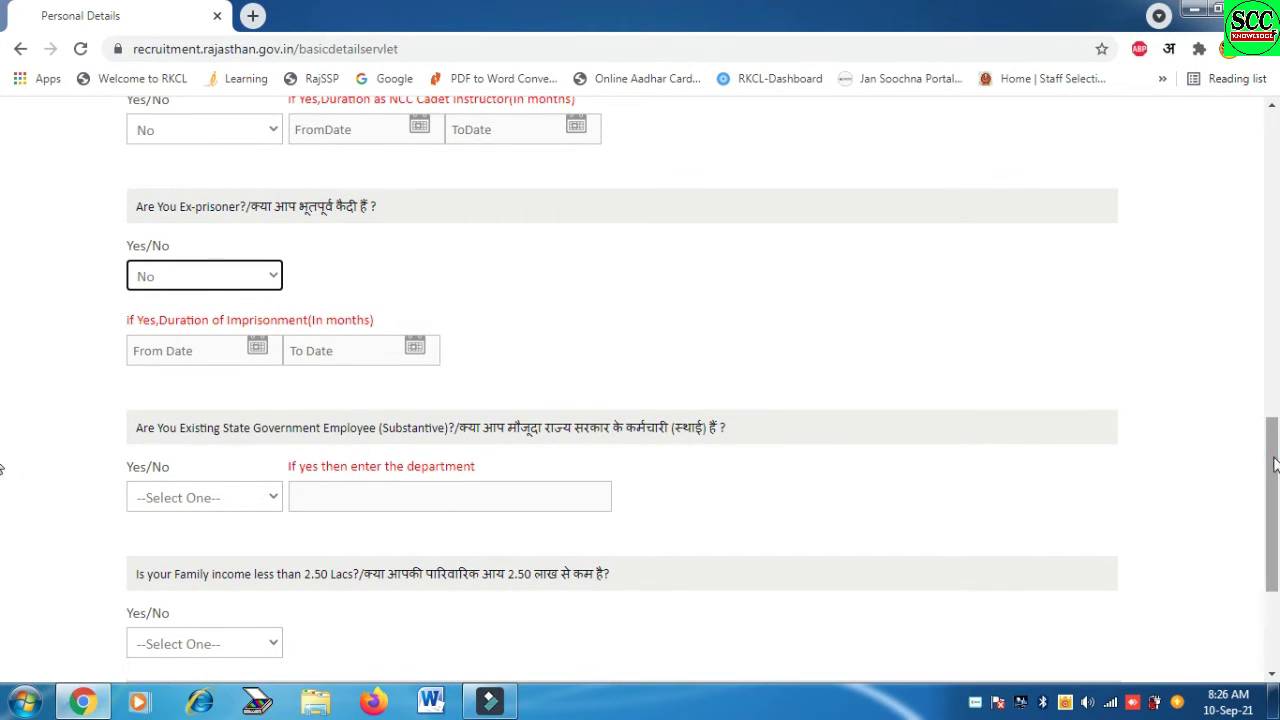
Answer No to being an existing State Government employee
scroll(1190, 440, "down", 2)
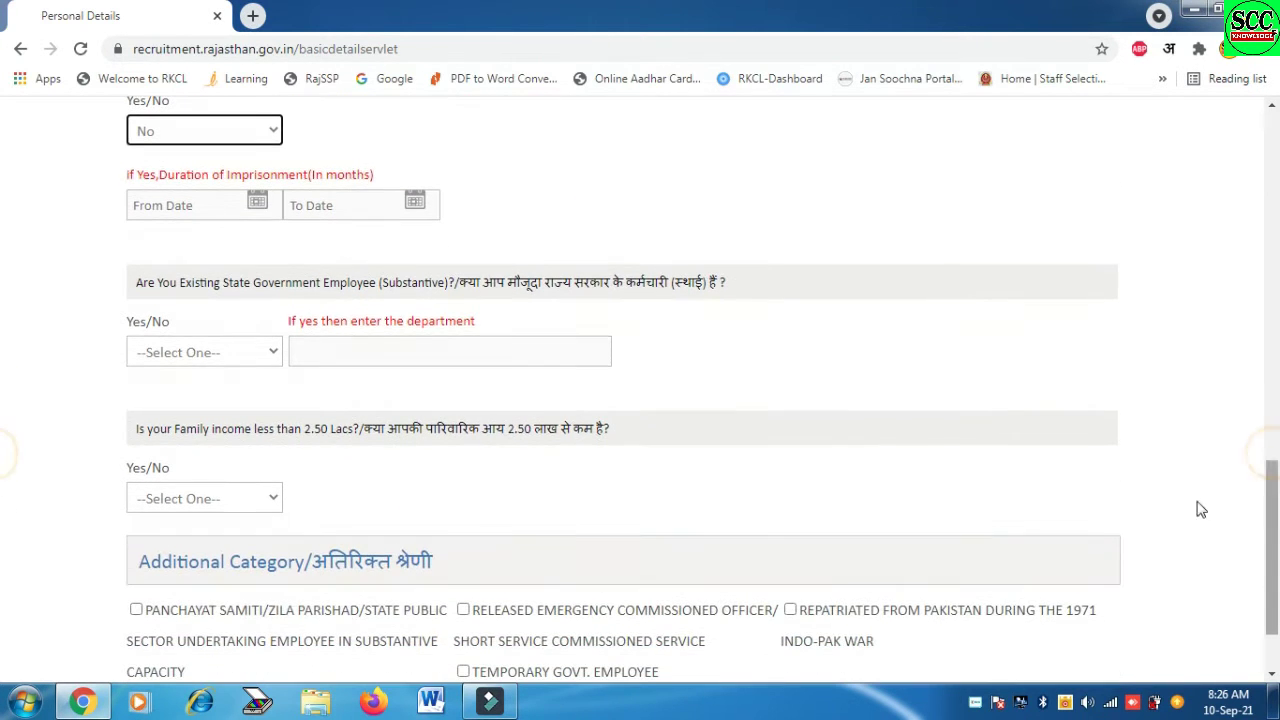
left_click(226, 352)
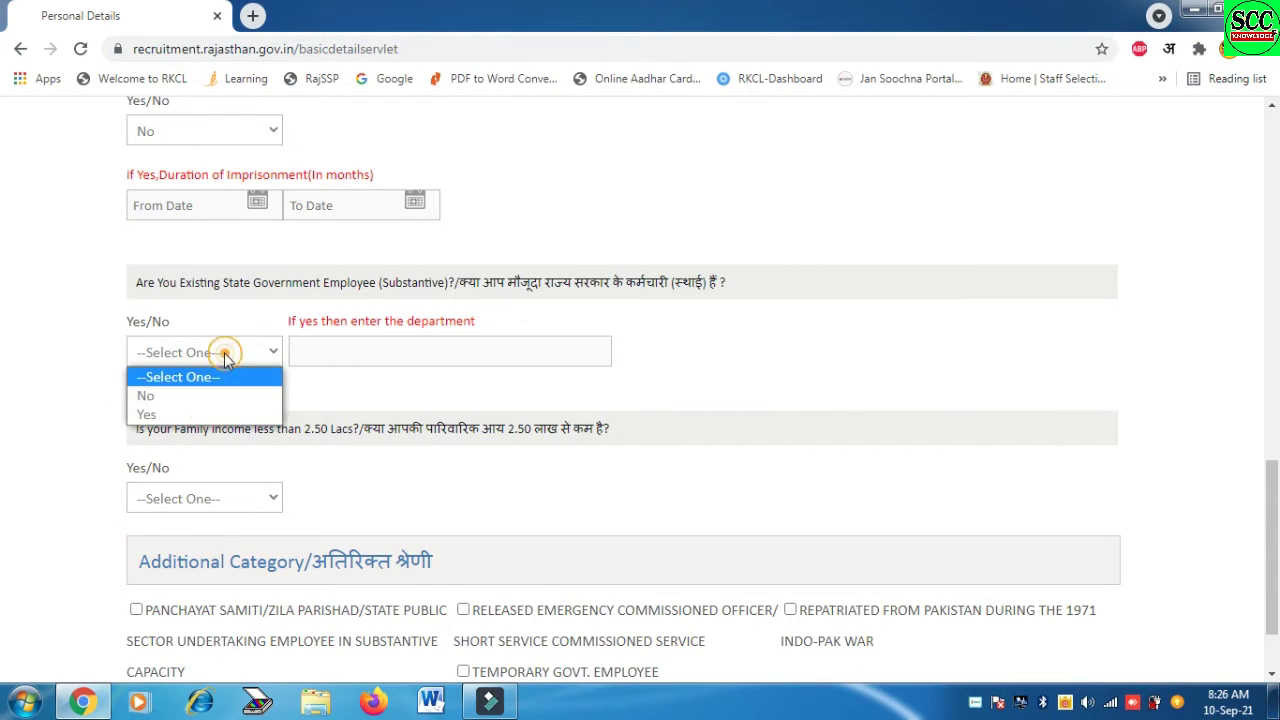
left_click(186, 416)
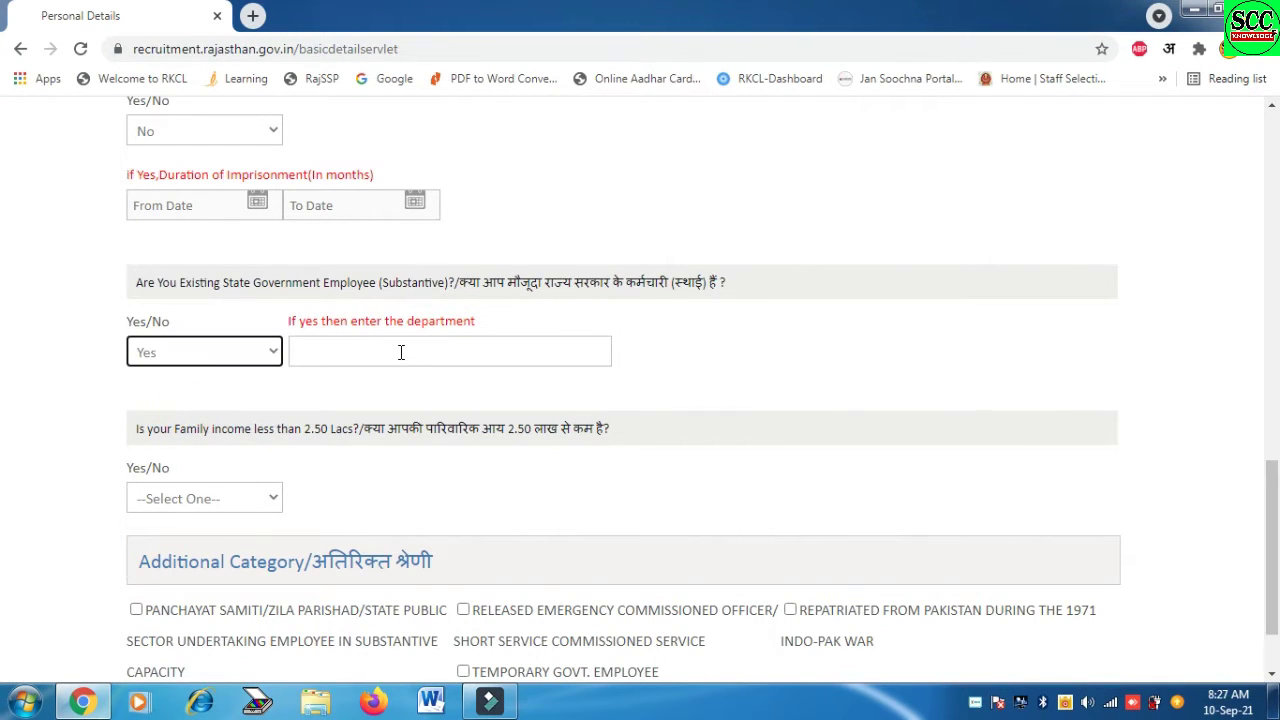
left_click(150, 355)
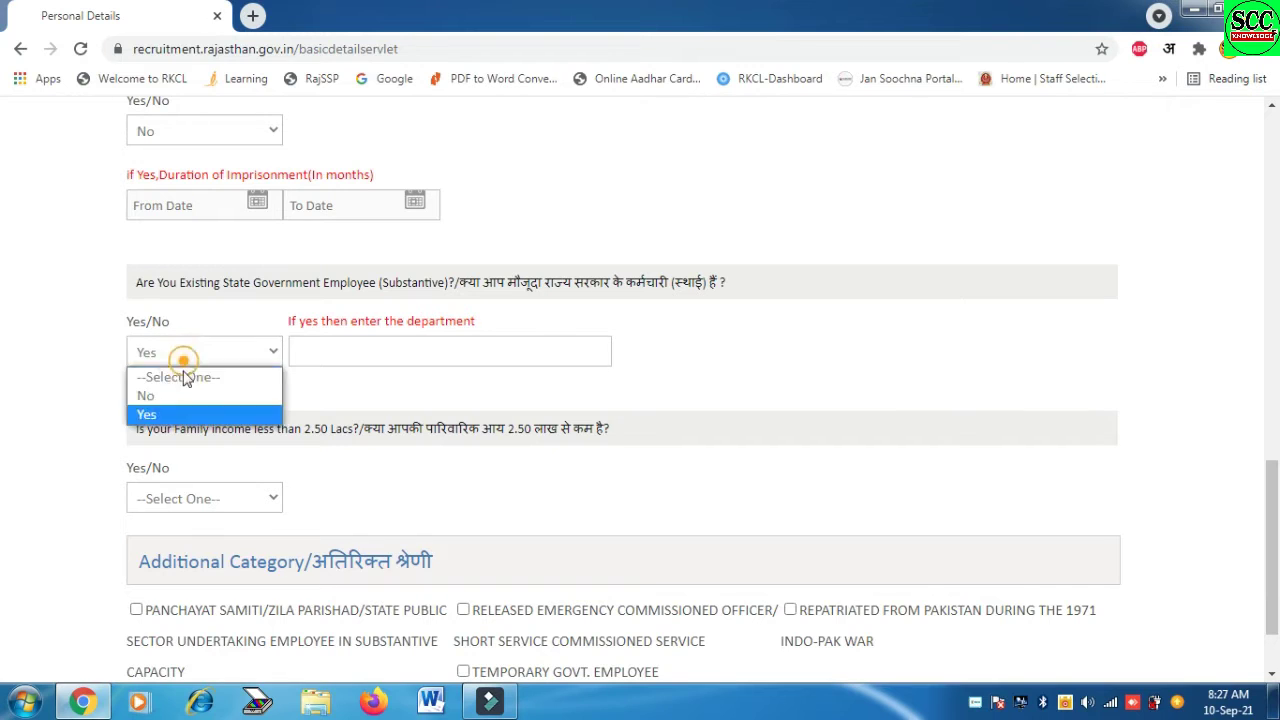
left_click(178, 395)
Answer Yes to family income less than 2.50 Lacs
scroll(5, 500, "down", 1)
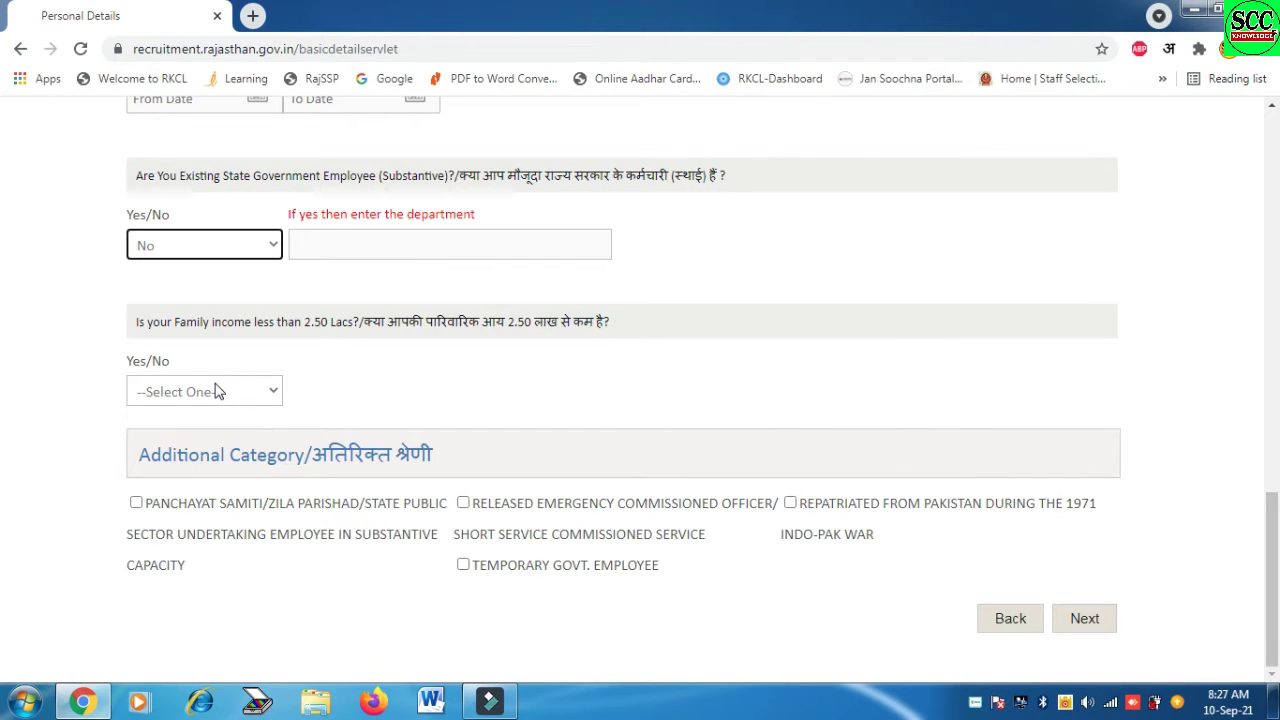
left_click(232, 390)
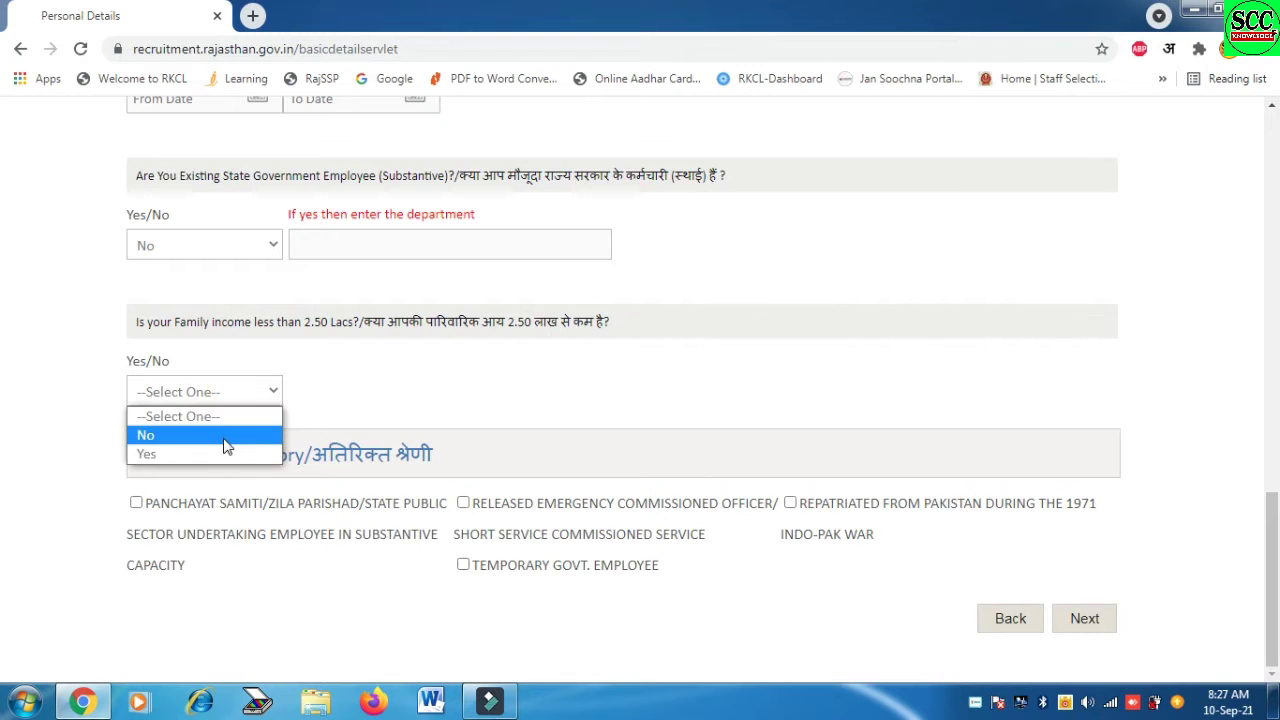
left_click(226, 437)
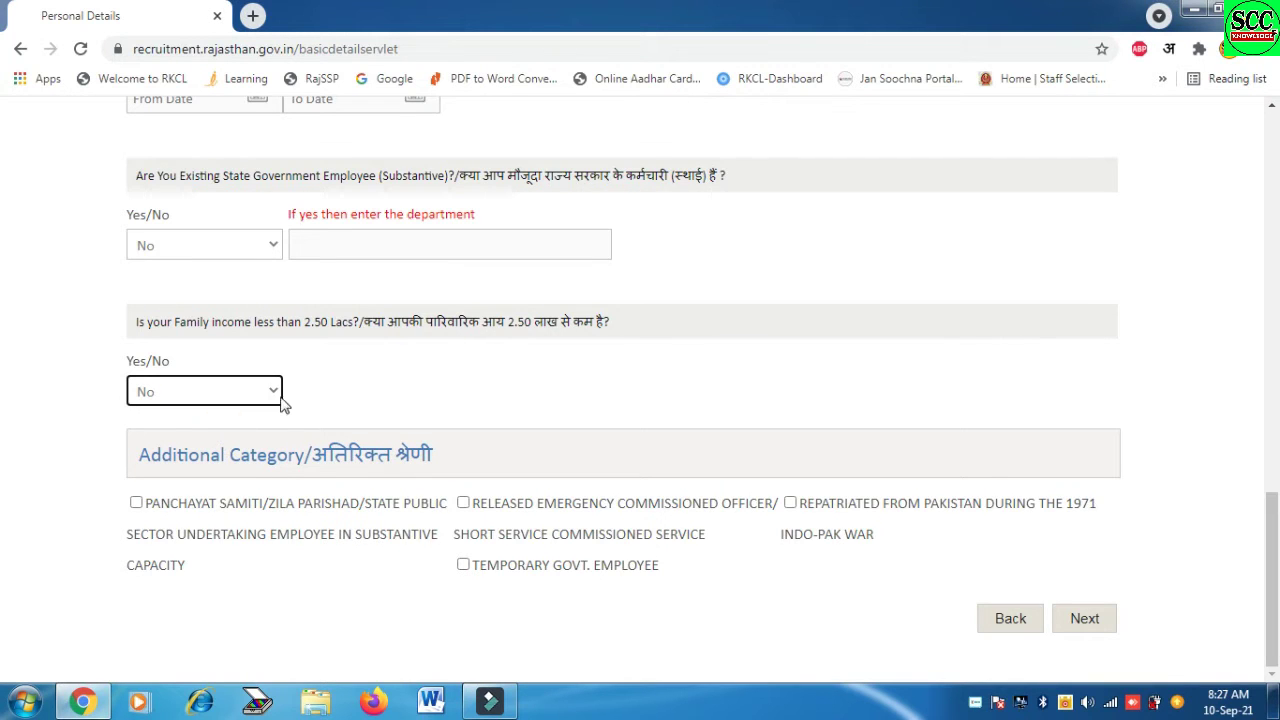
left_click(261, 393)
left_click(205, 455)
key("Return")
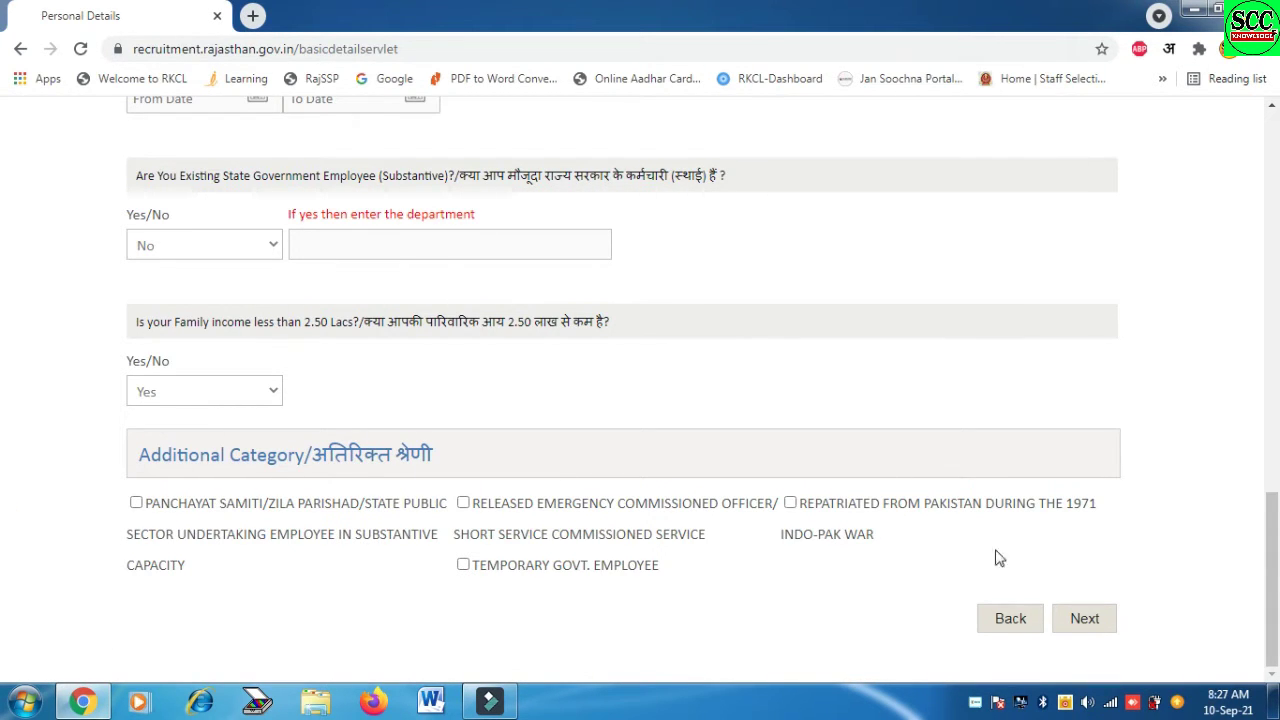
Save personal details, accept the discrepancy notice, and enter Secondary subject, board bser and roll number
left_click(1095, 618)
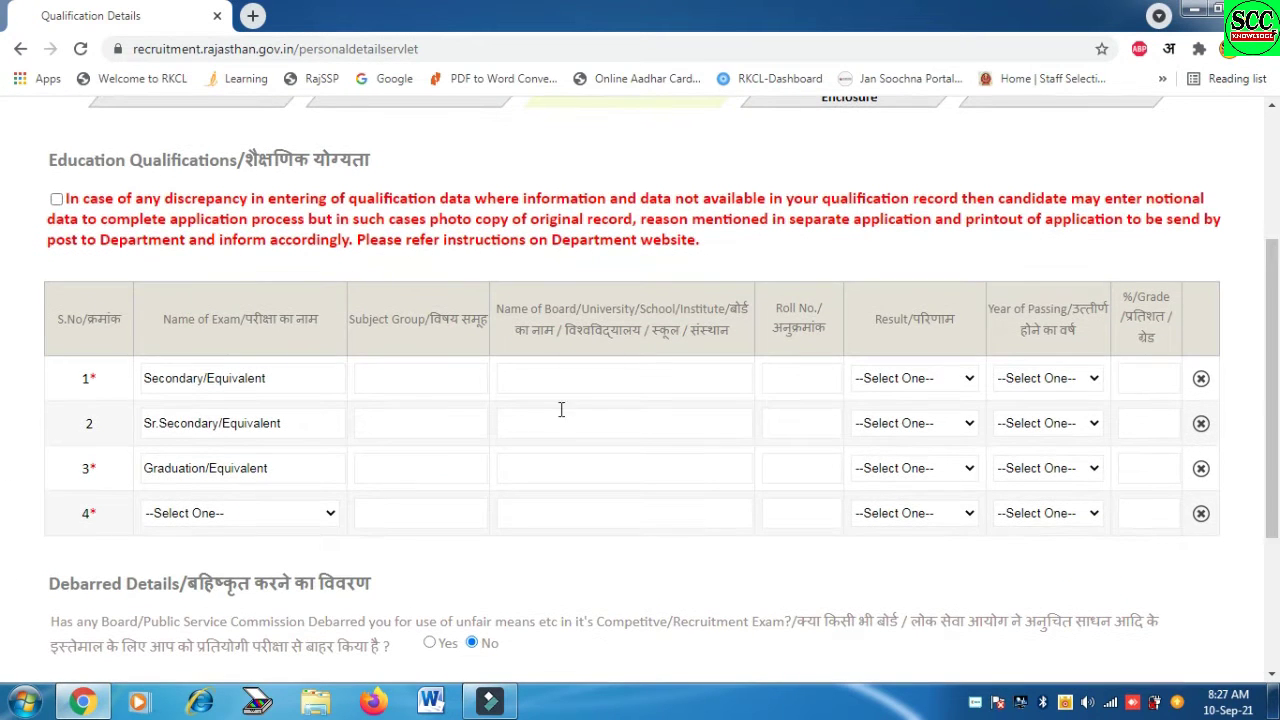
left_click(56, 199)
left_click(416, 379)
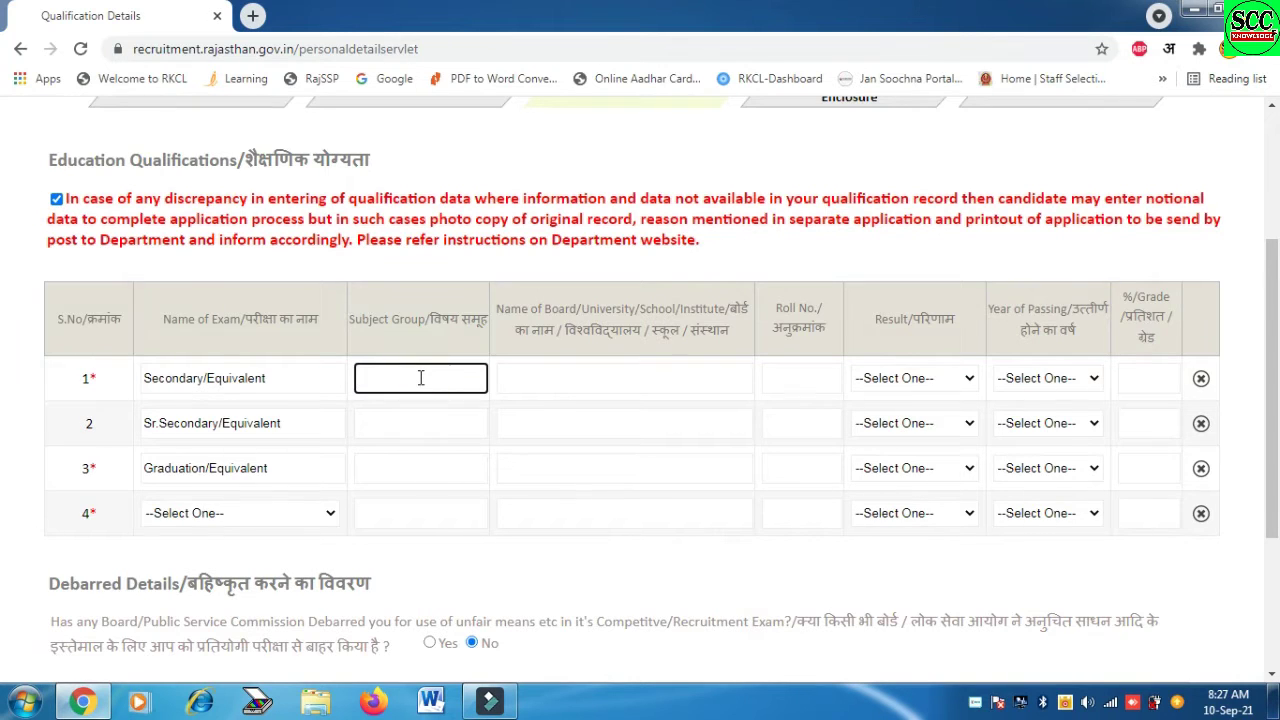
type("all")
left_click(606, 380)
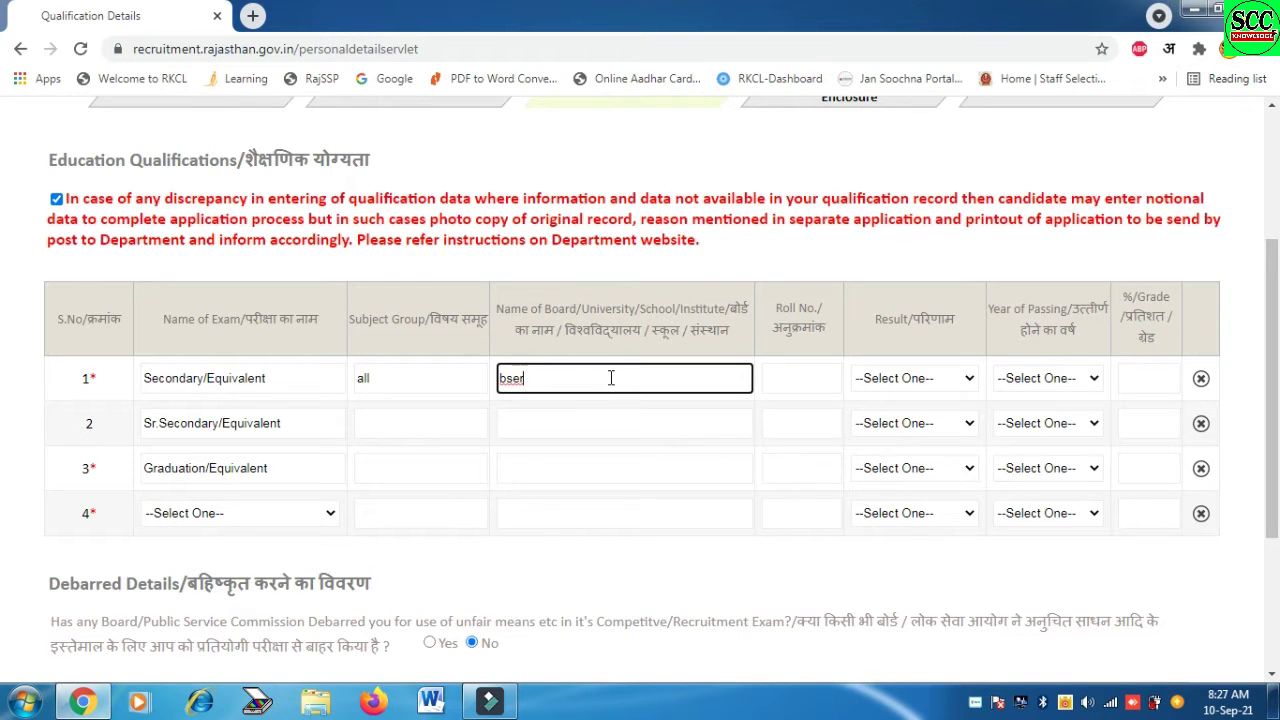
left_click(788, 377)
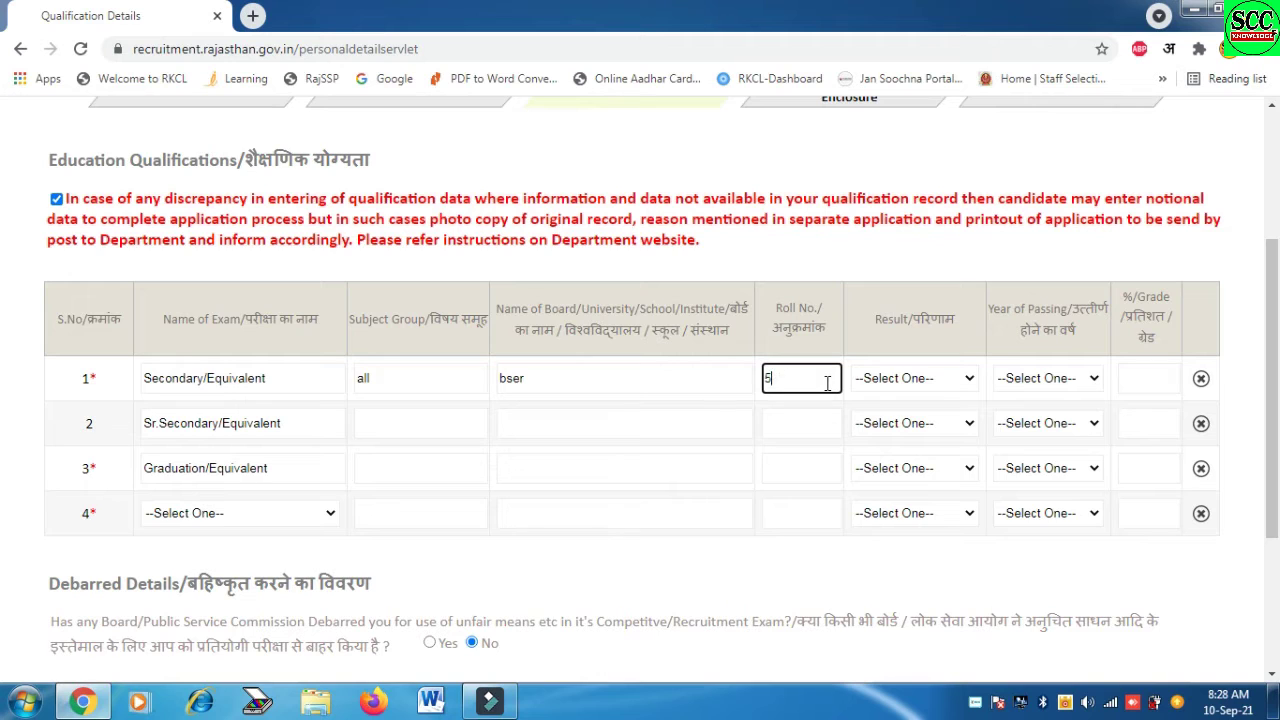
Set the Secondary result to Percentage, passing year 2003, and score 60.00
left_click(920, 385)
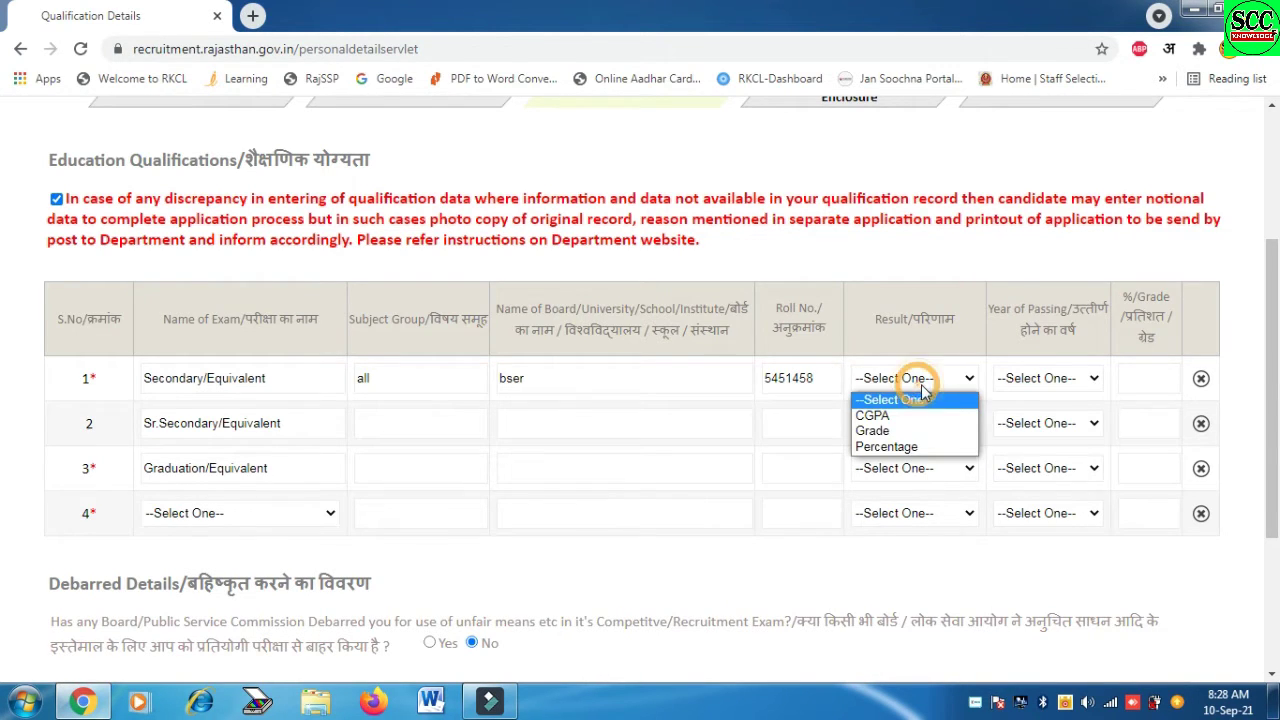
left_click(929, 447)
left_click(1062, 386)
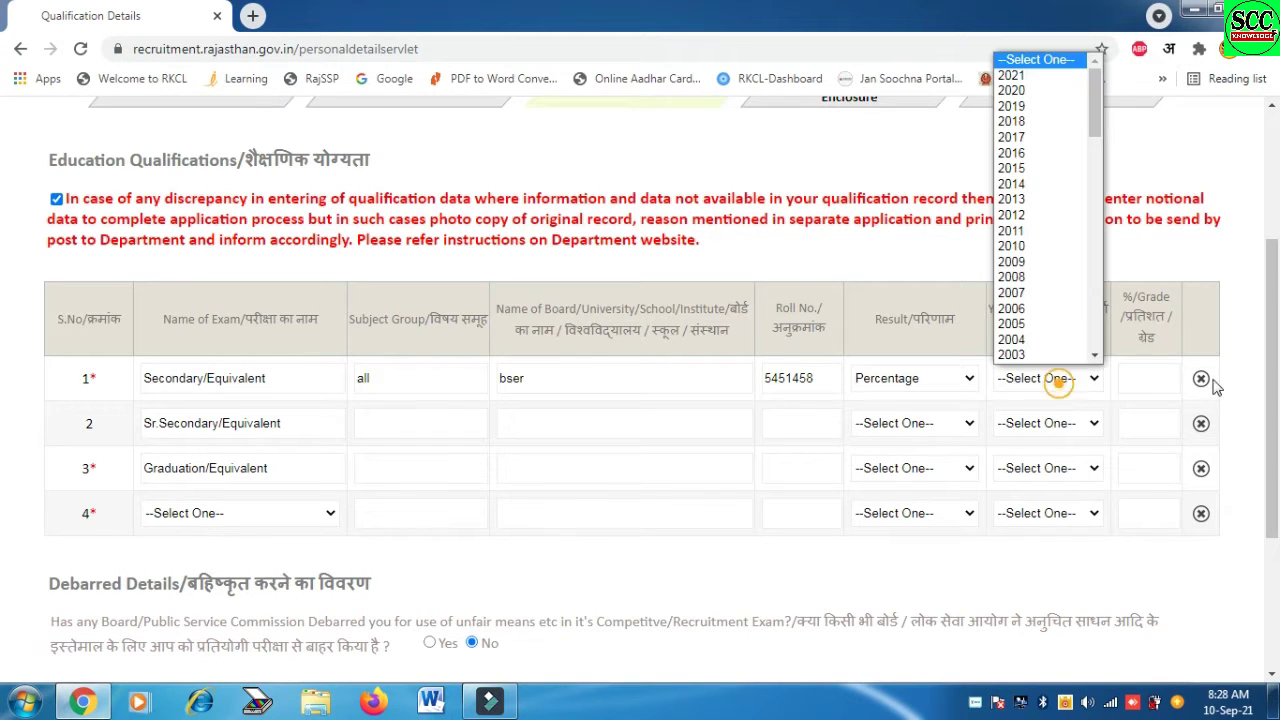
type("2000")
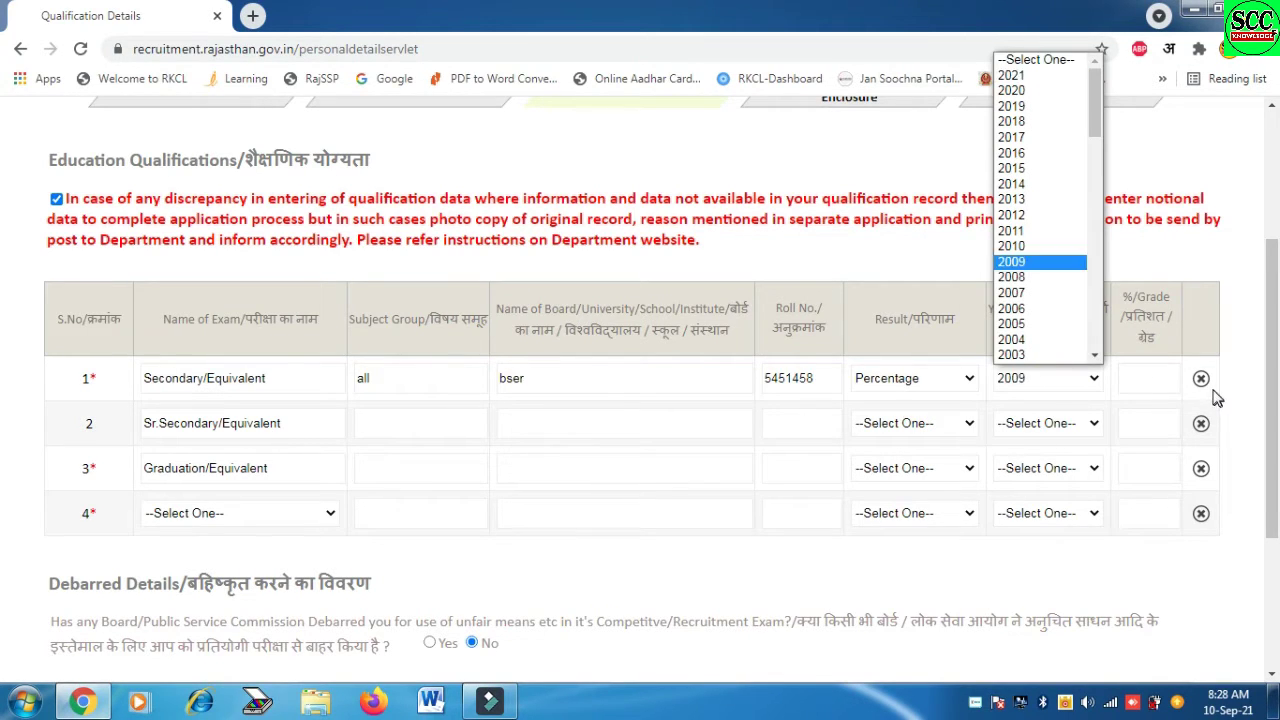
key("Return")
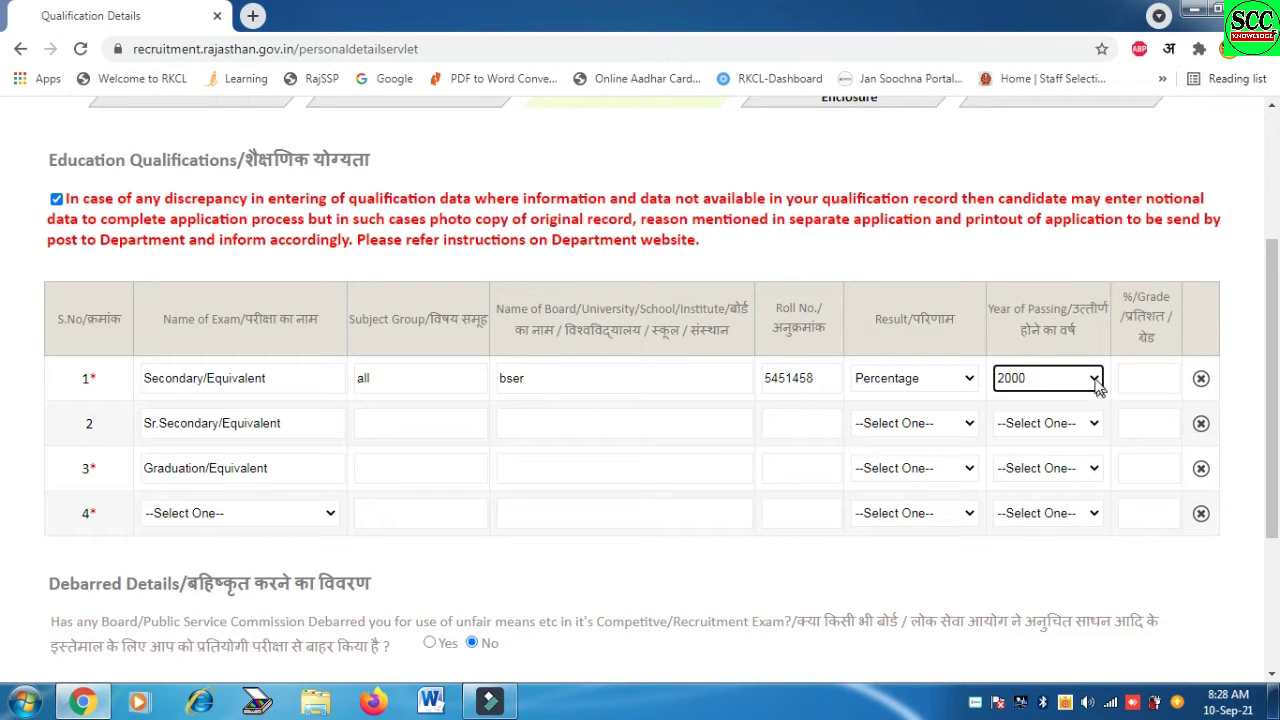
left_click(1100, 376)
type("2003")
key("Tab")
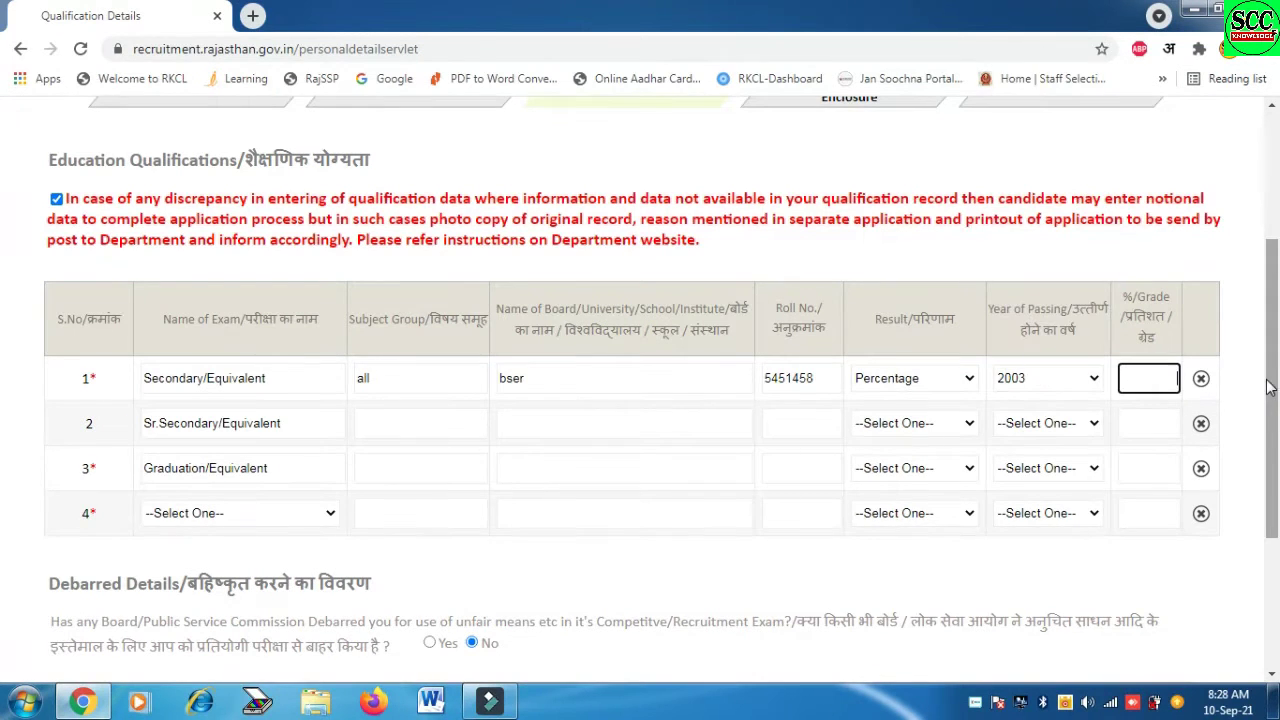
type("60.00")
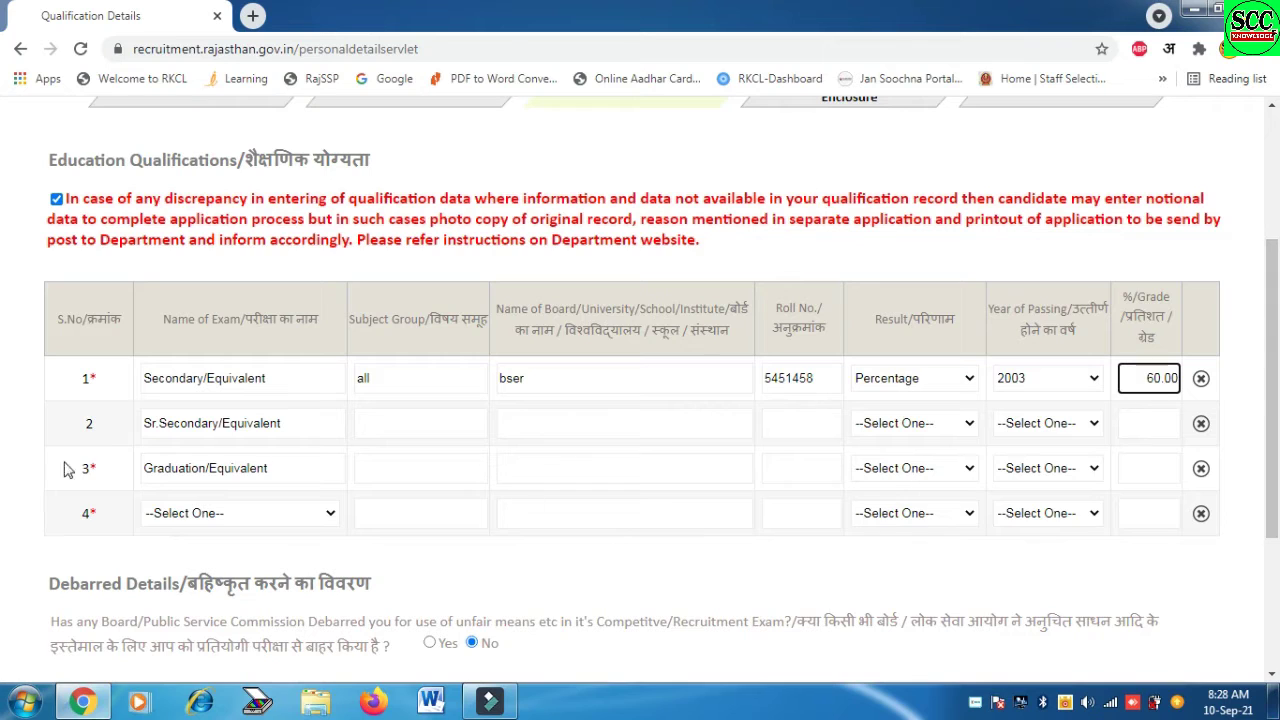
left_click(399, 430)
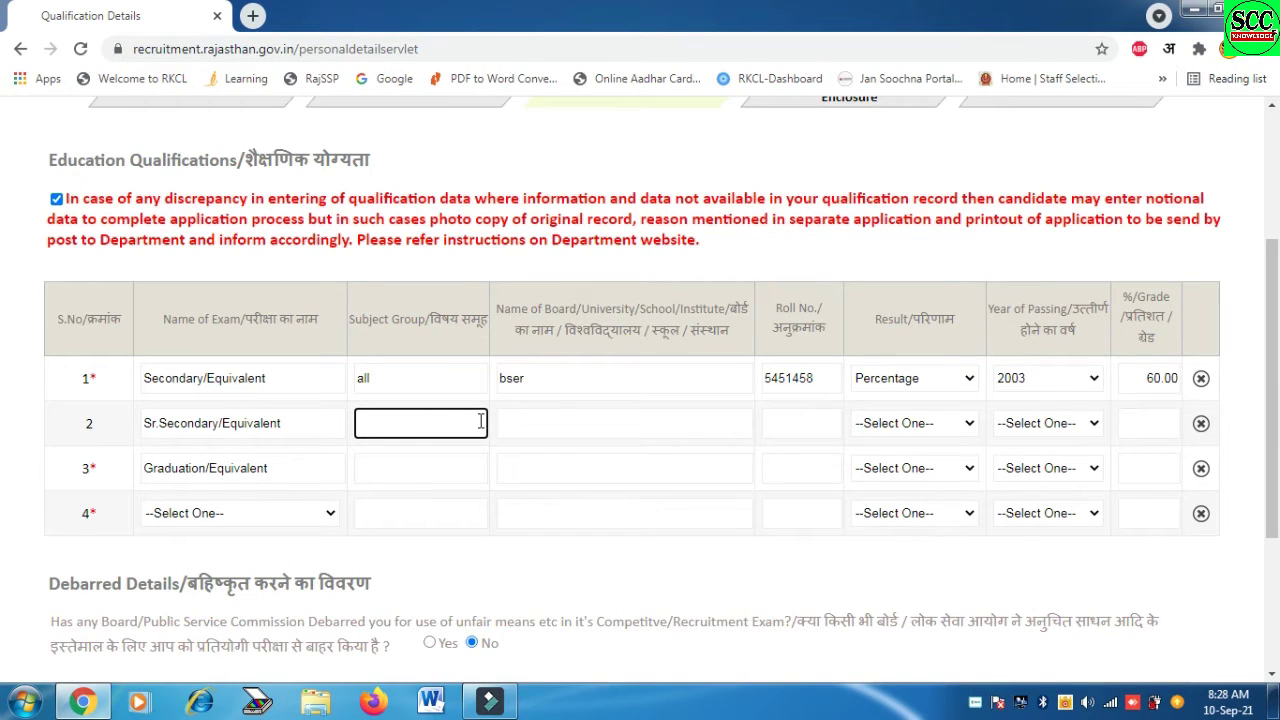
Fill Sr.Secondary: subject arts, board bser, roll number, Percentage, year 2005, 65.00
type("arts")
left_click(567, 420)
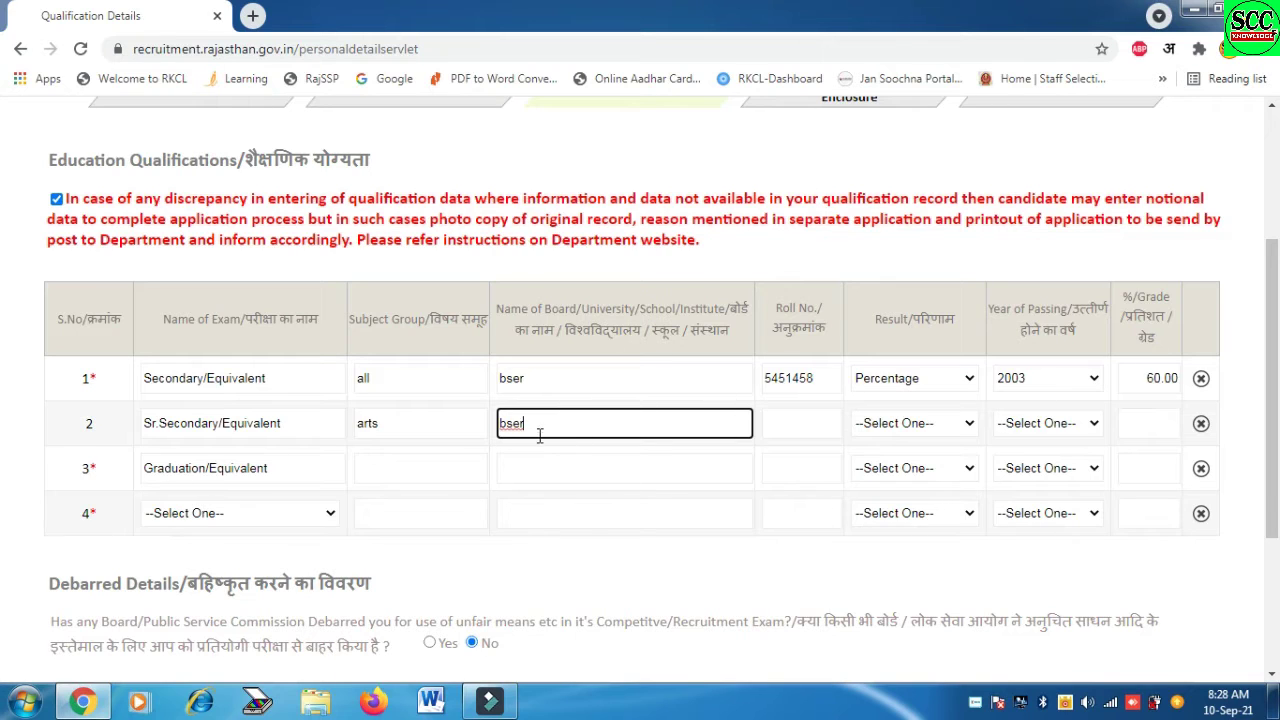
left_click(805, 423)
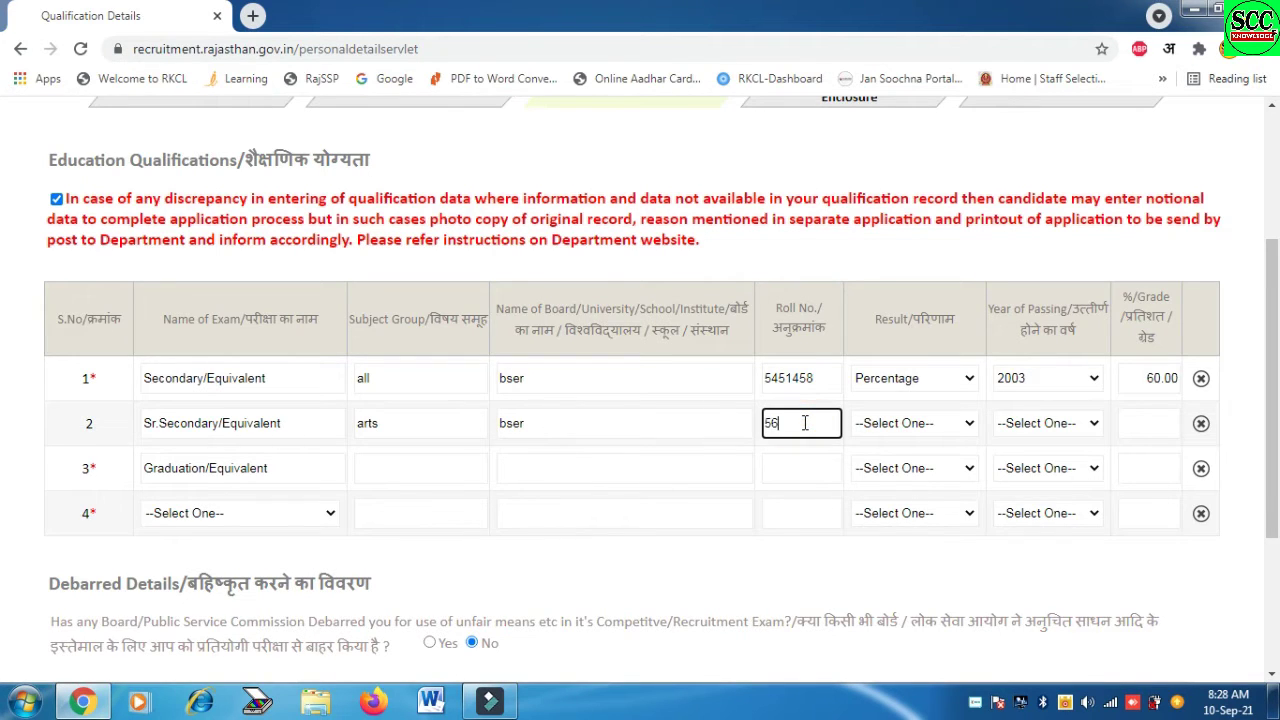
left_click(872, 425)
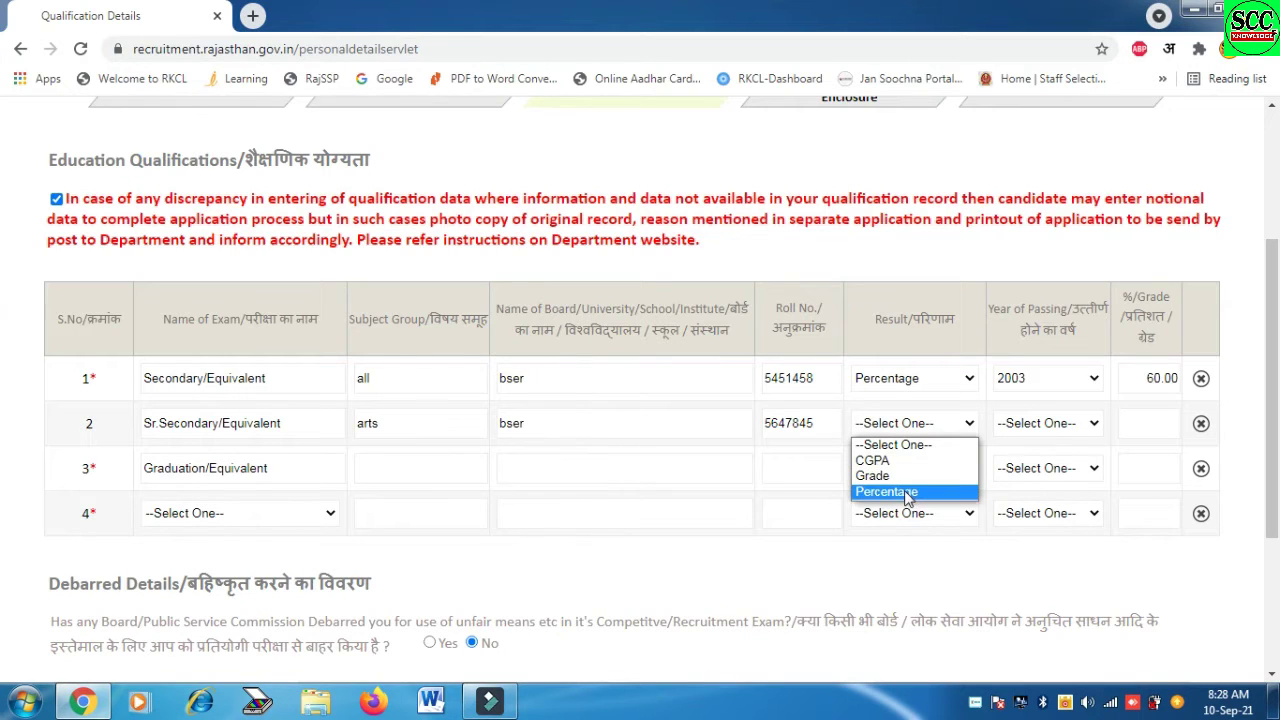
left_click(886, 491)
left_click(1056, 425)
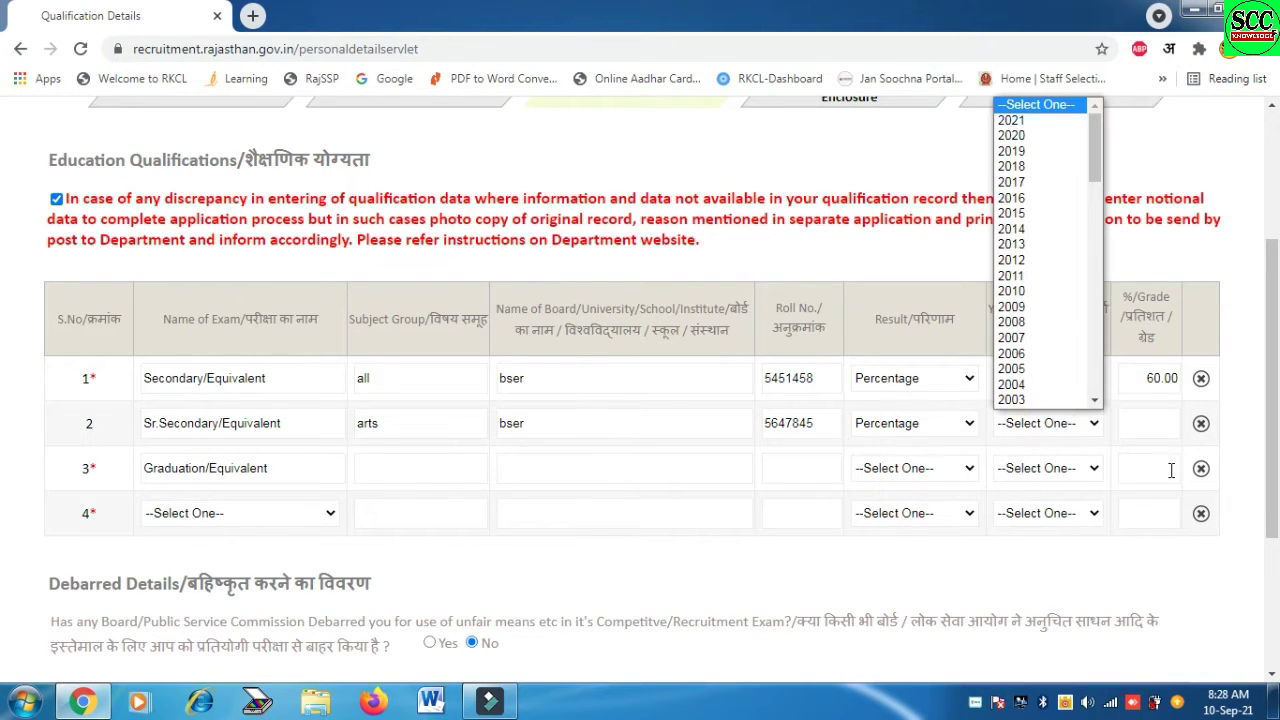
type("2005")
key("Return")
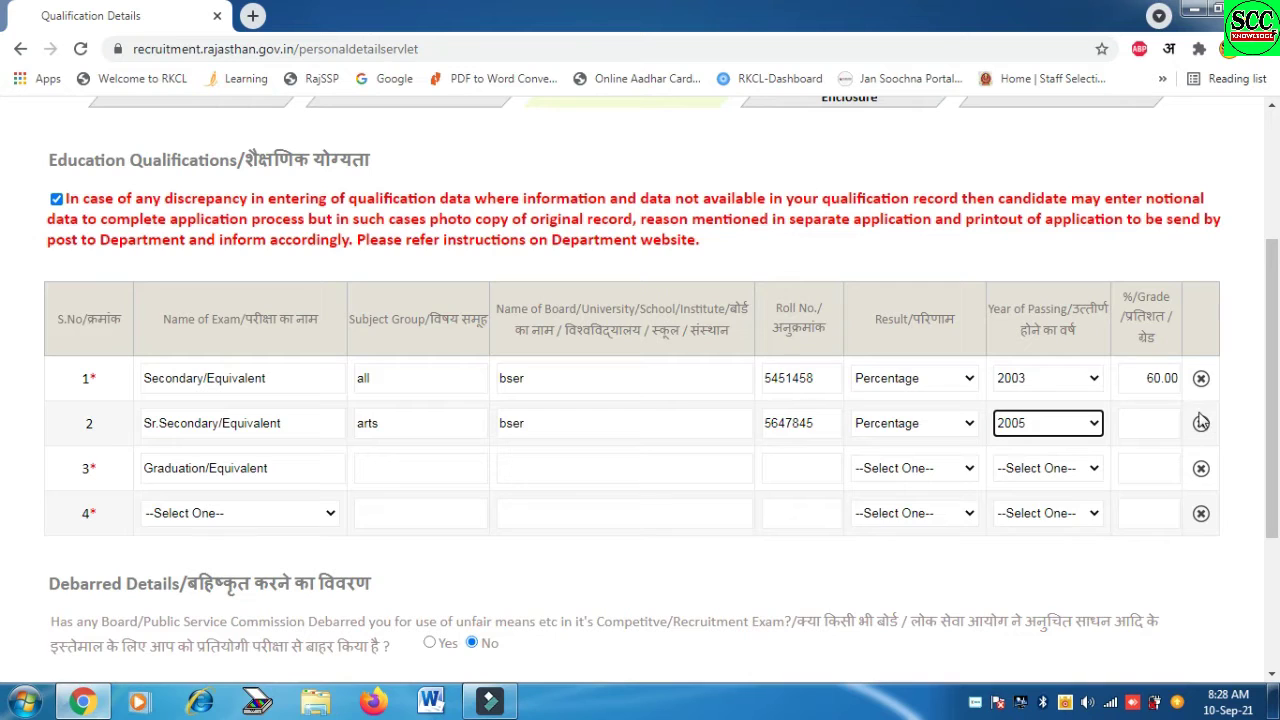
left_click(1148, 413)
type("65.")
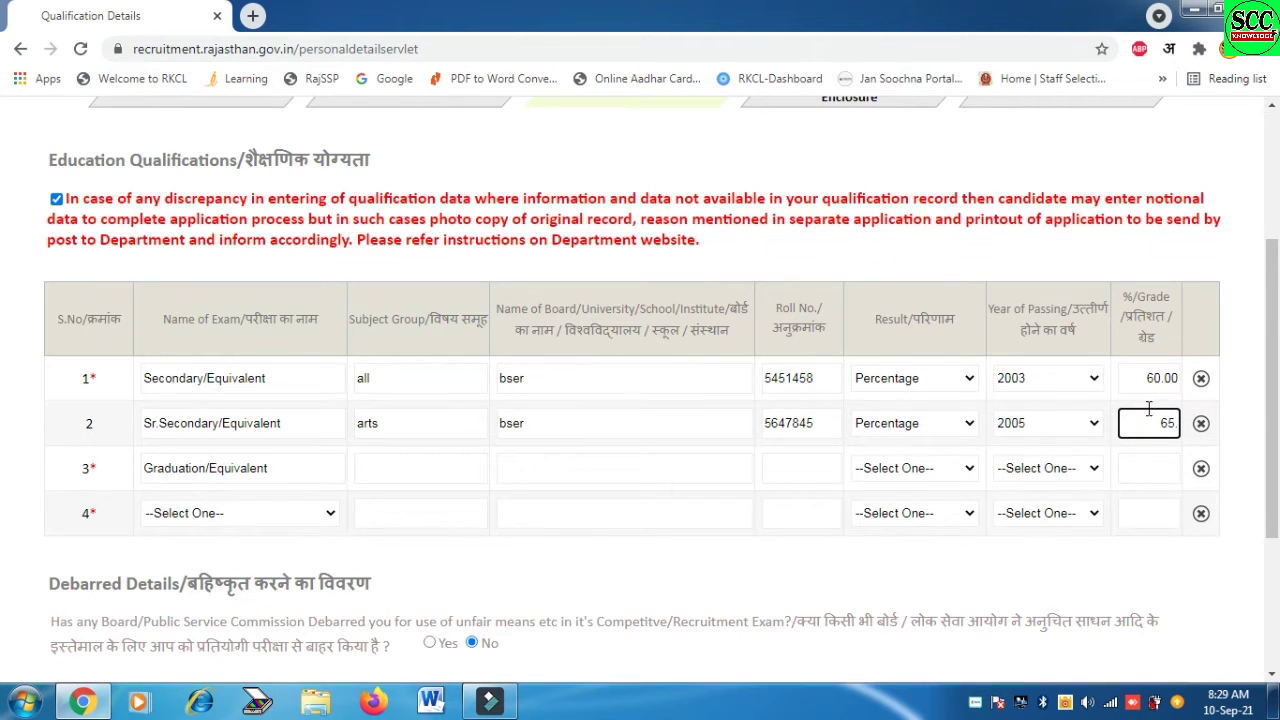
type("00")
left_click(415, 470)
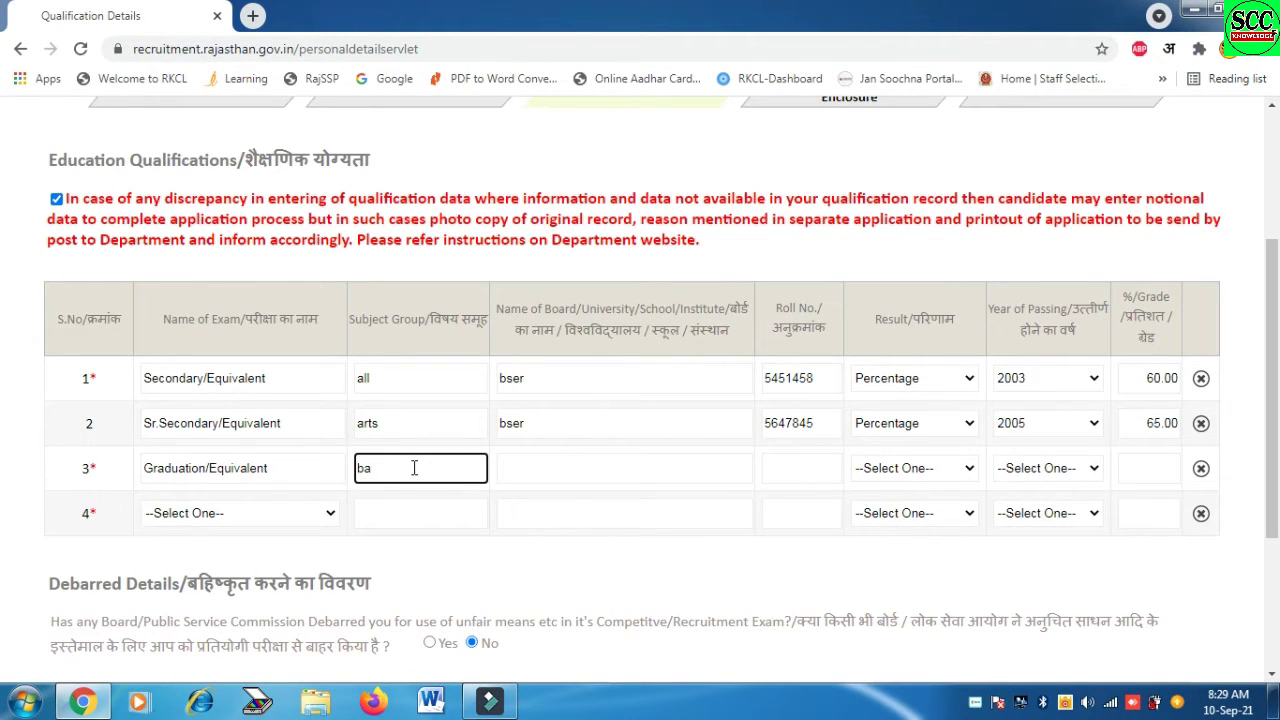
Enter Graduation board 'uor jaipur' and the roll number
left_click(575, 462)
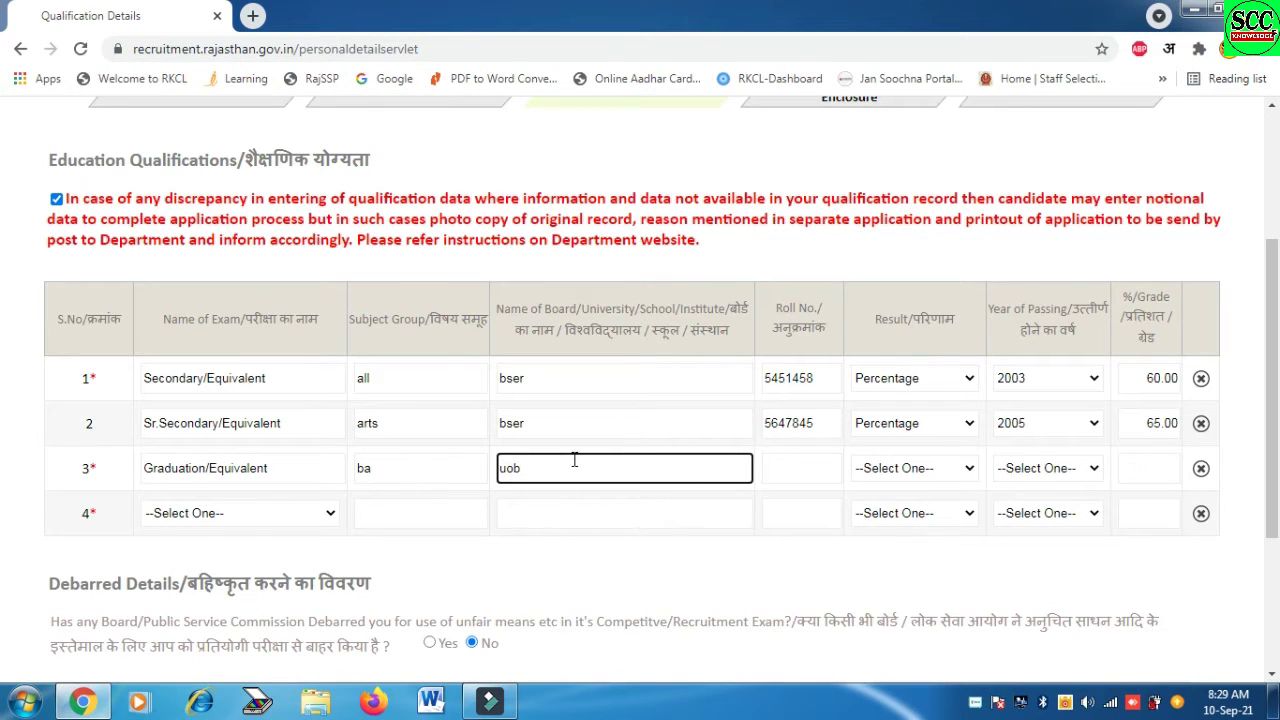
type("uor jaipur")
left_click(792, 468)
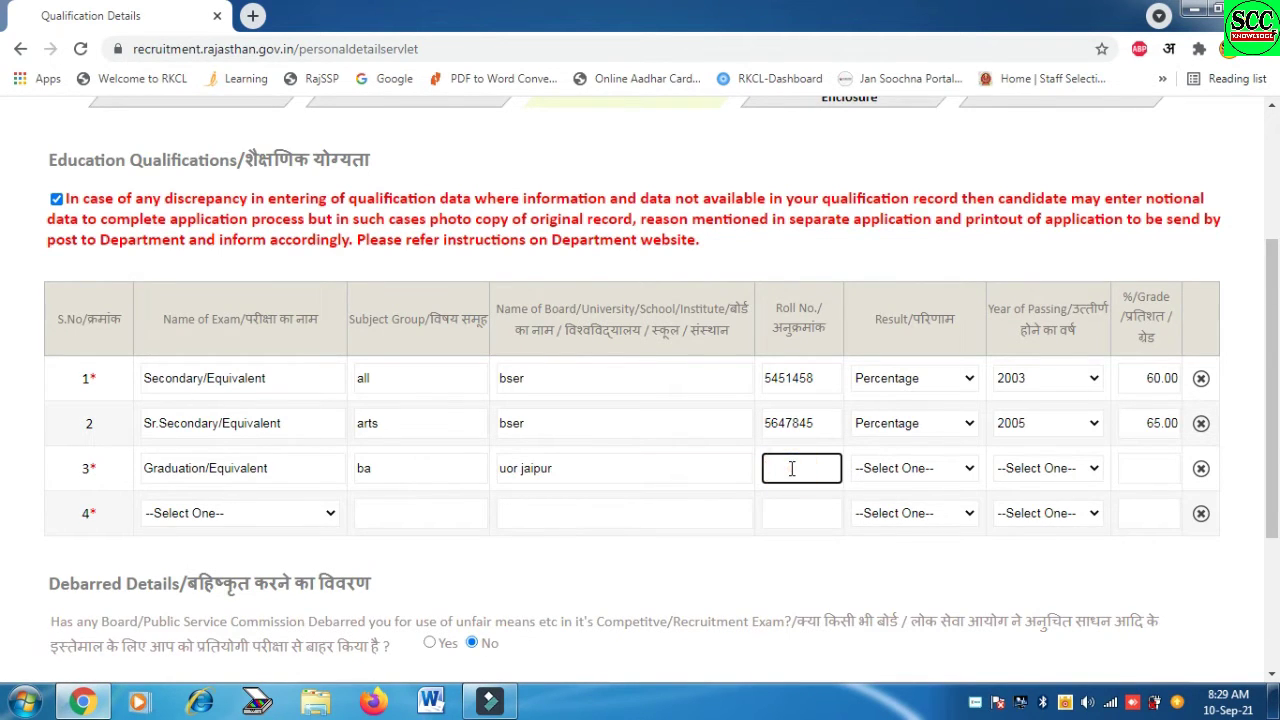
Set the Graduation result type to Percentage
left_click(935, 470)
left_click(921, 538)
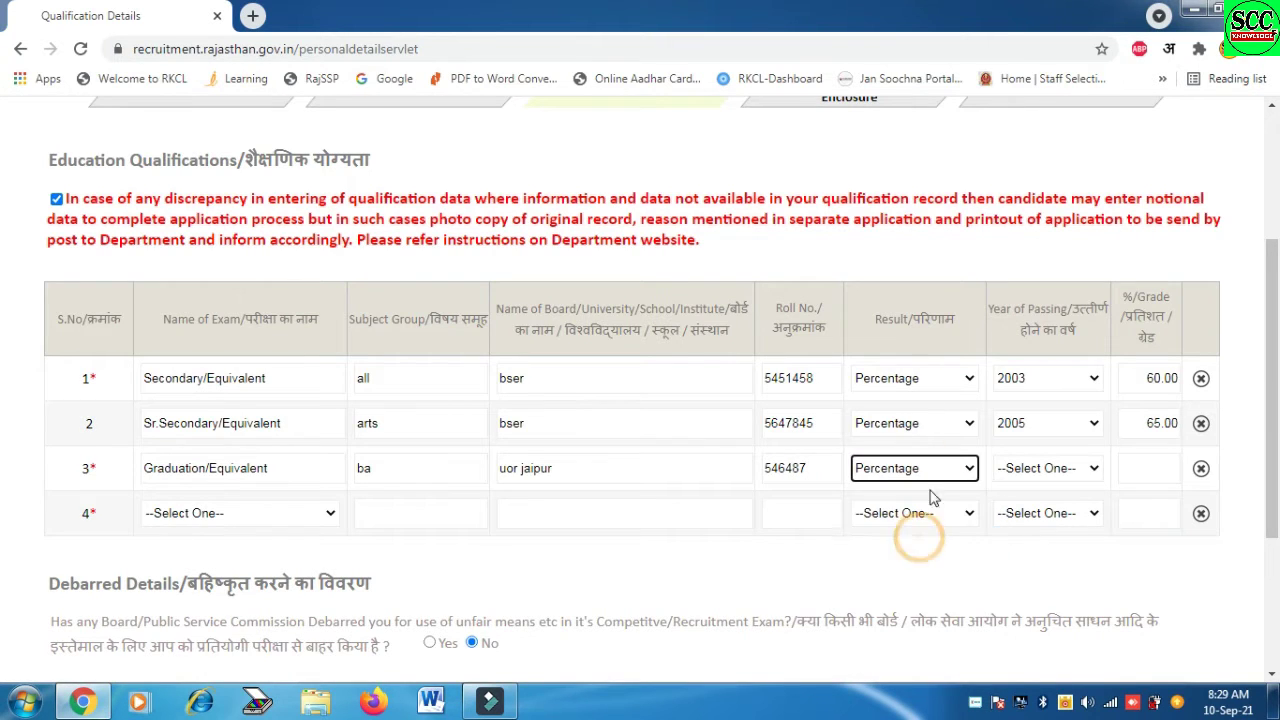
left_click(933, 470)
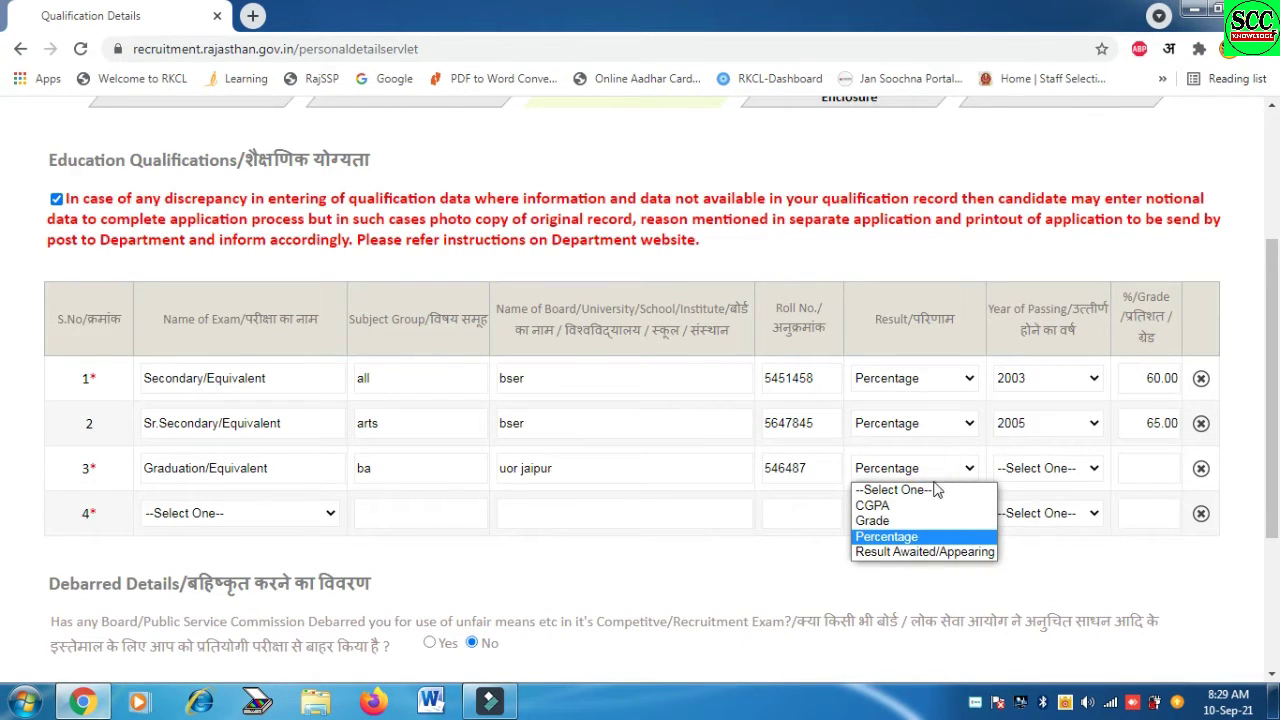
left_click(962, 553)
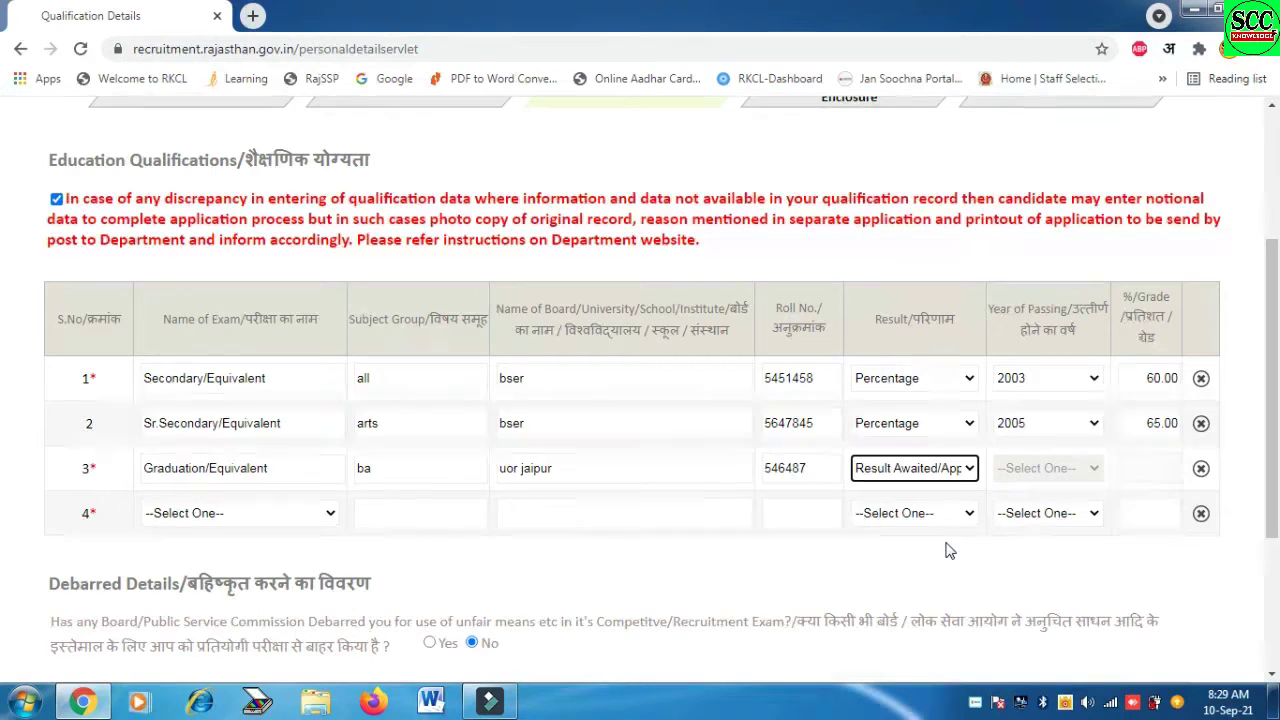
left_click(930, 470)
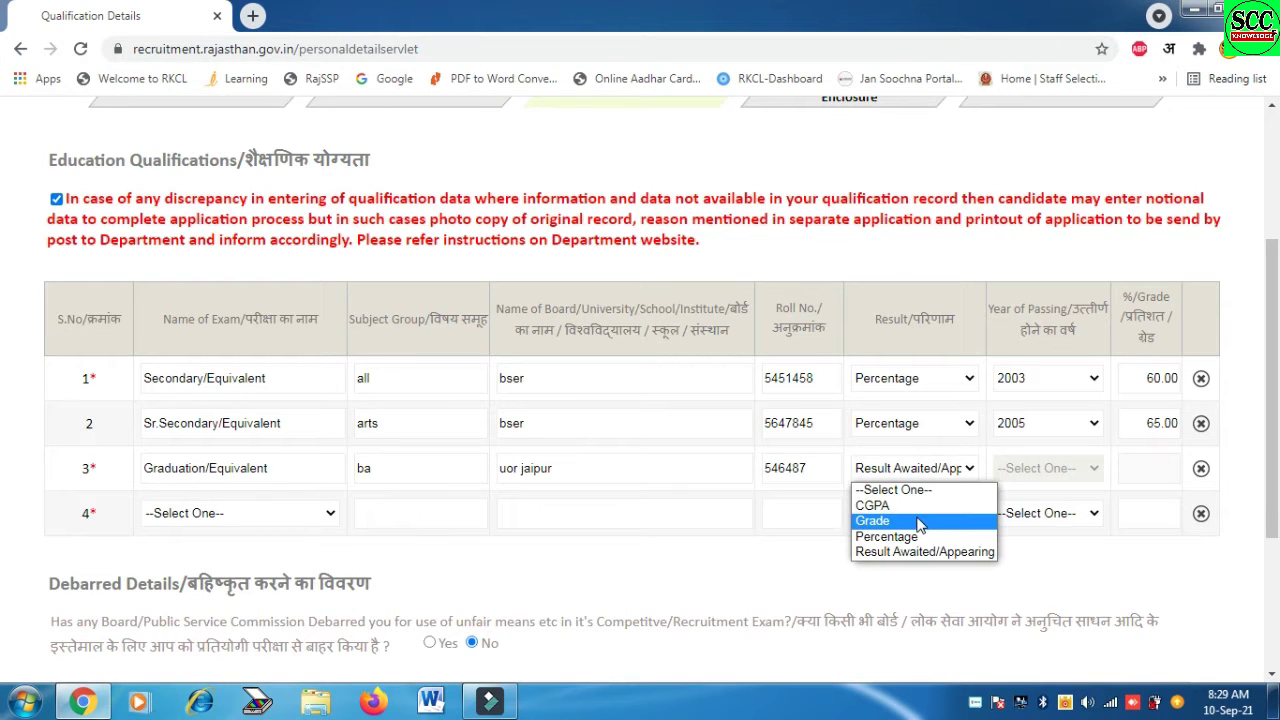
left_click(910, 517)
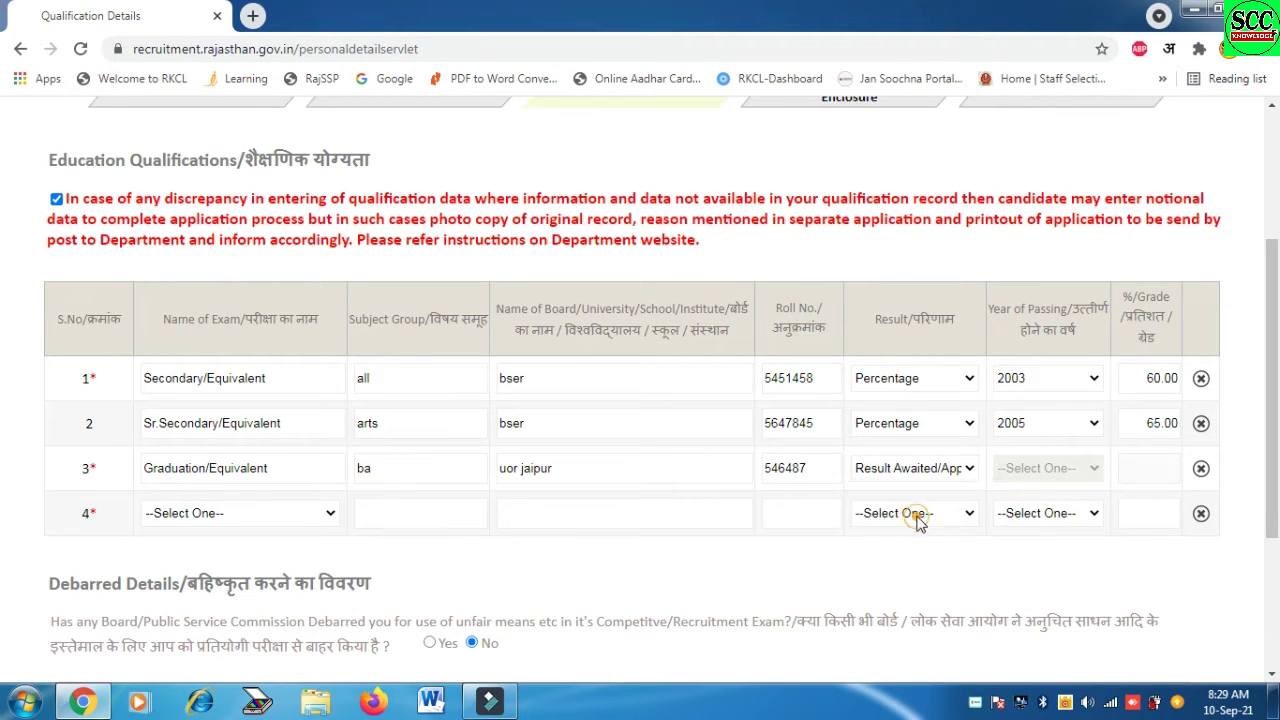
left_click(945, 470)
left_click(930, 497)
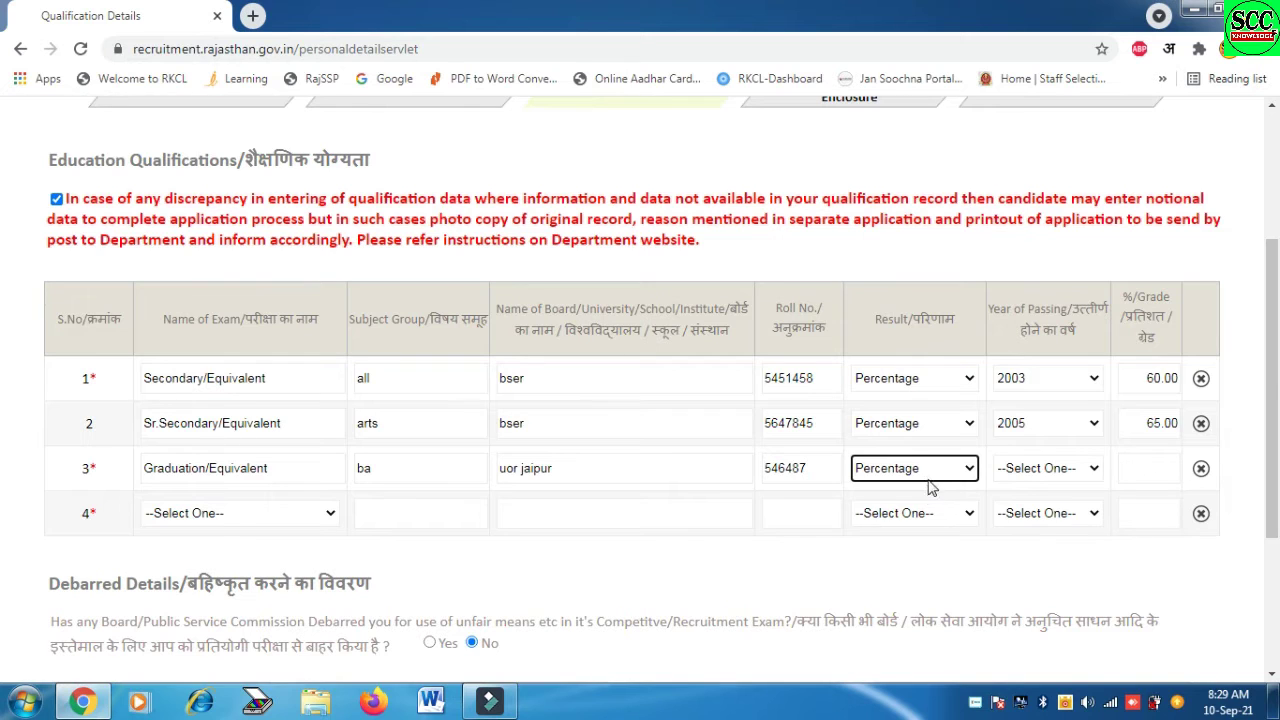
Set the Graduation passing year to 2008 and the score to 55
left_click(1025, 476)
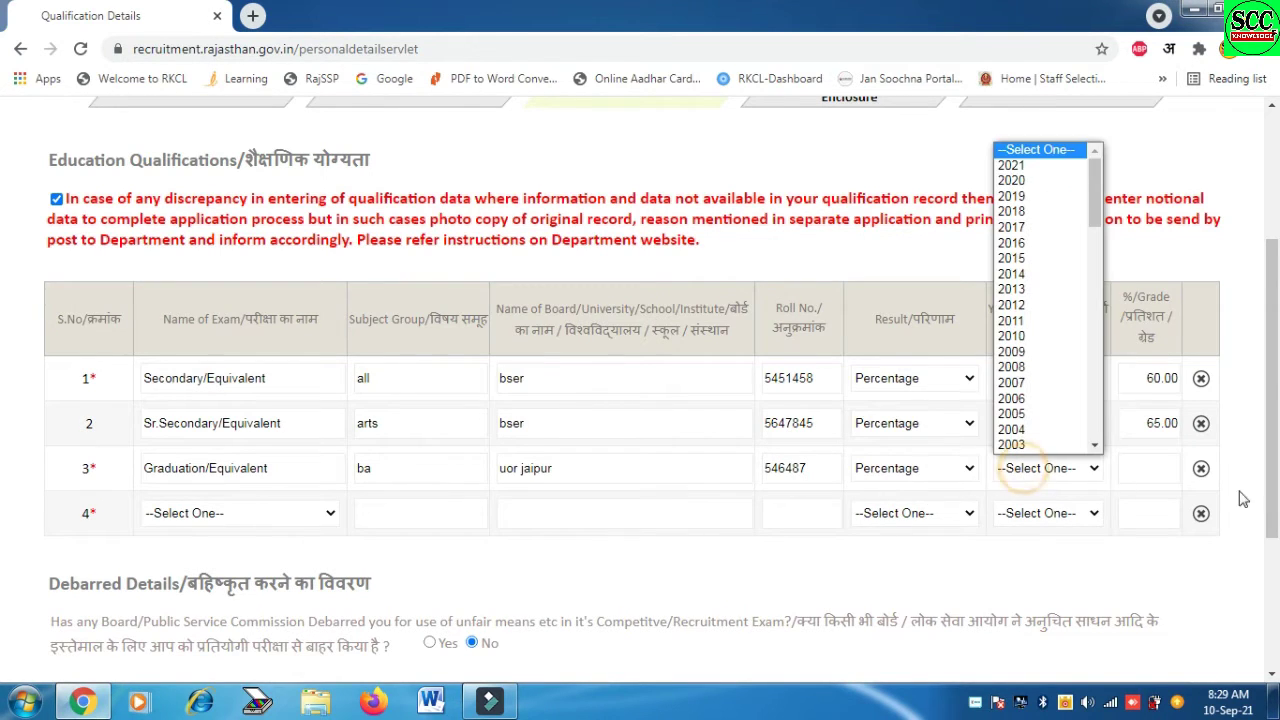
left_click(1080, 470)
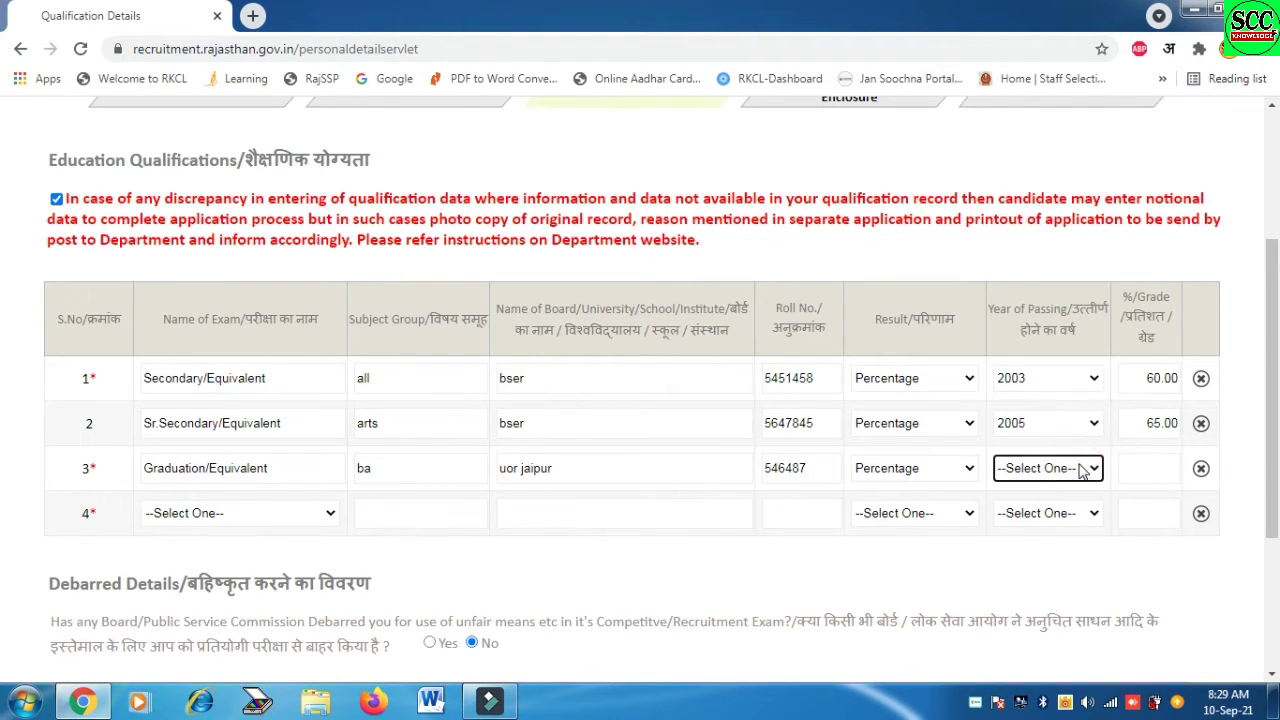
left_click(1080, 470)
type("2008")
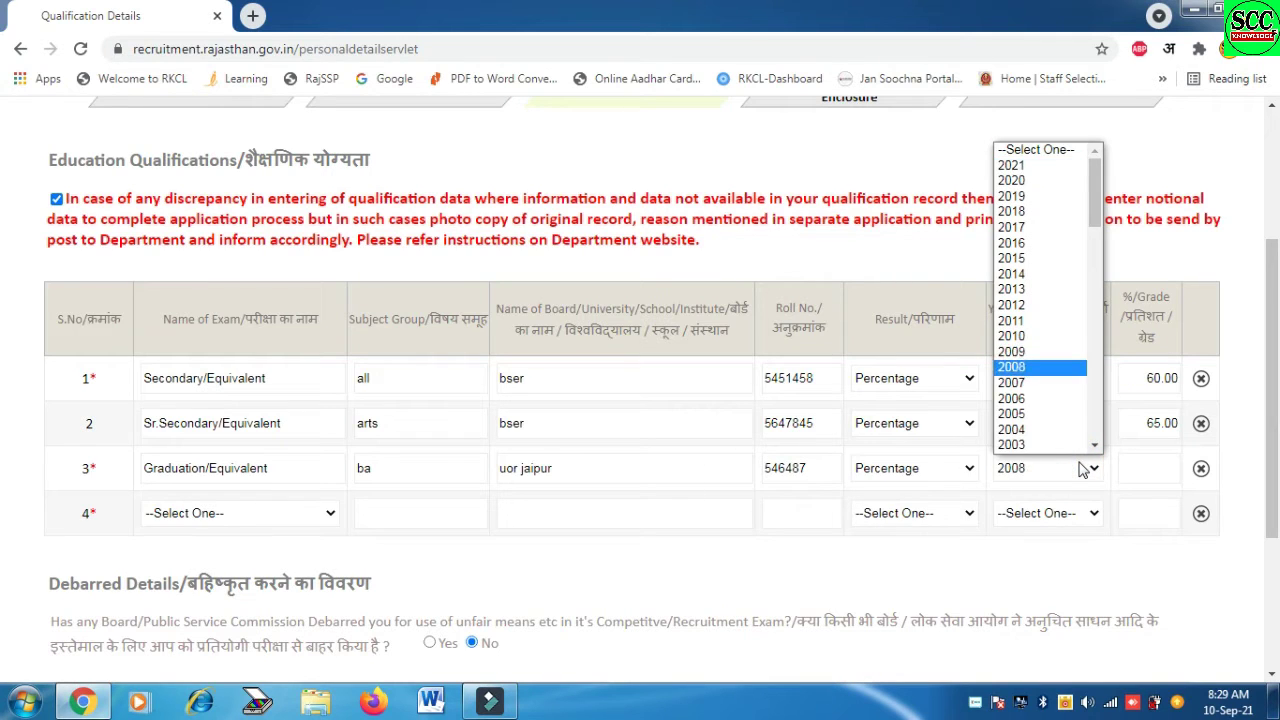
key("Return")
left_click(1167, 457)
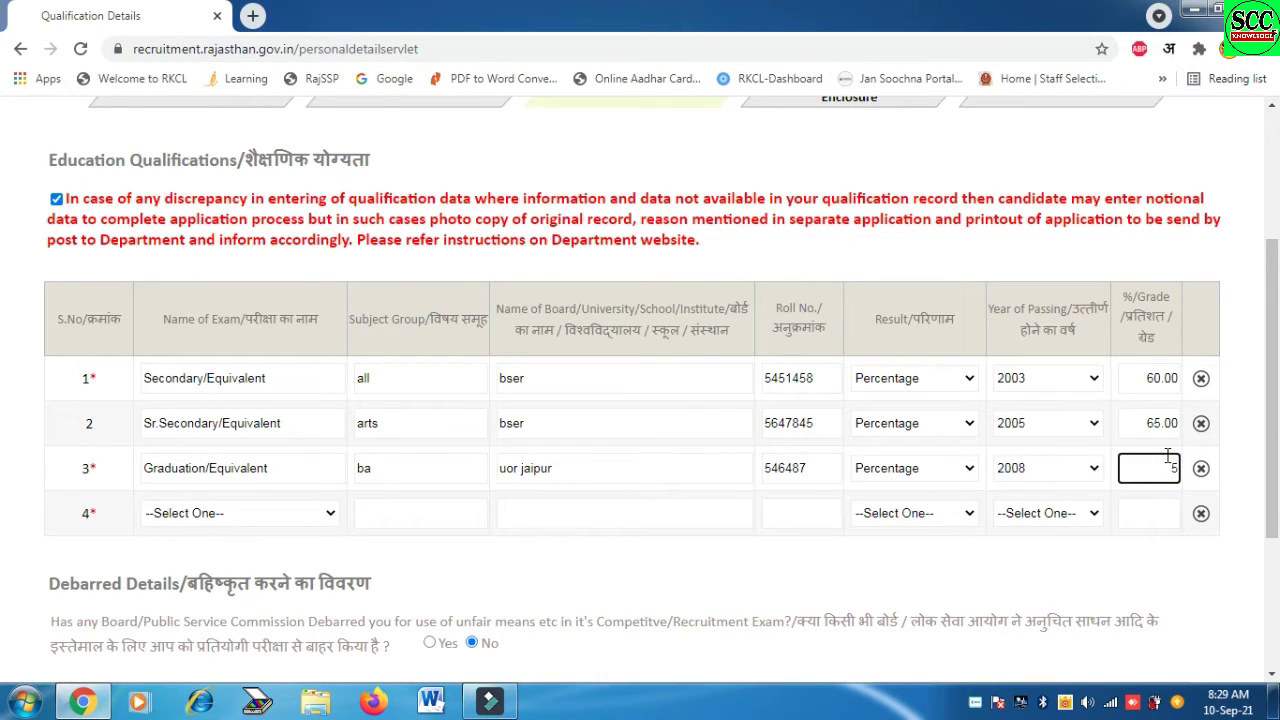
type("55")
left_click(227, 514)
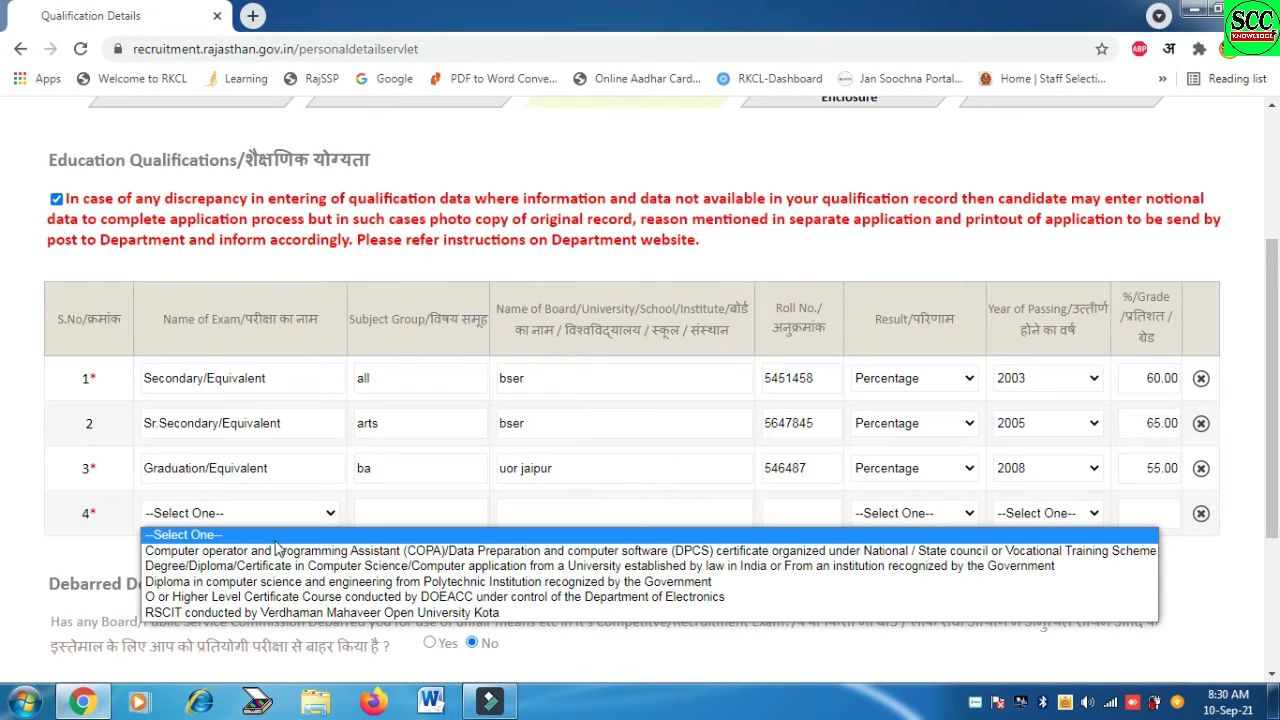
Add RSCIT as the fourth qualification with subject 'rscit', board 'uok' and the roll number
left_click(326, 614)
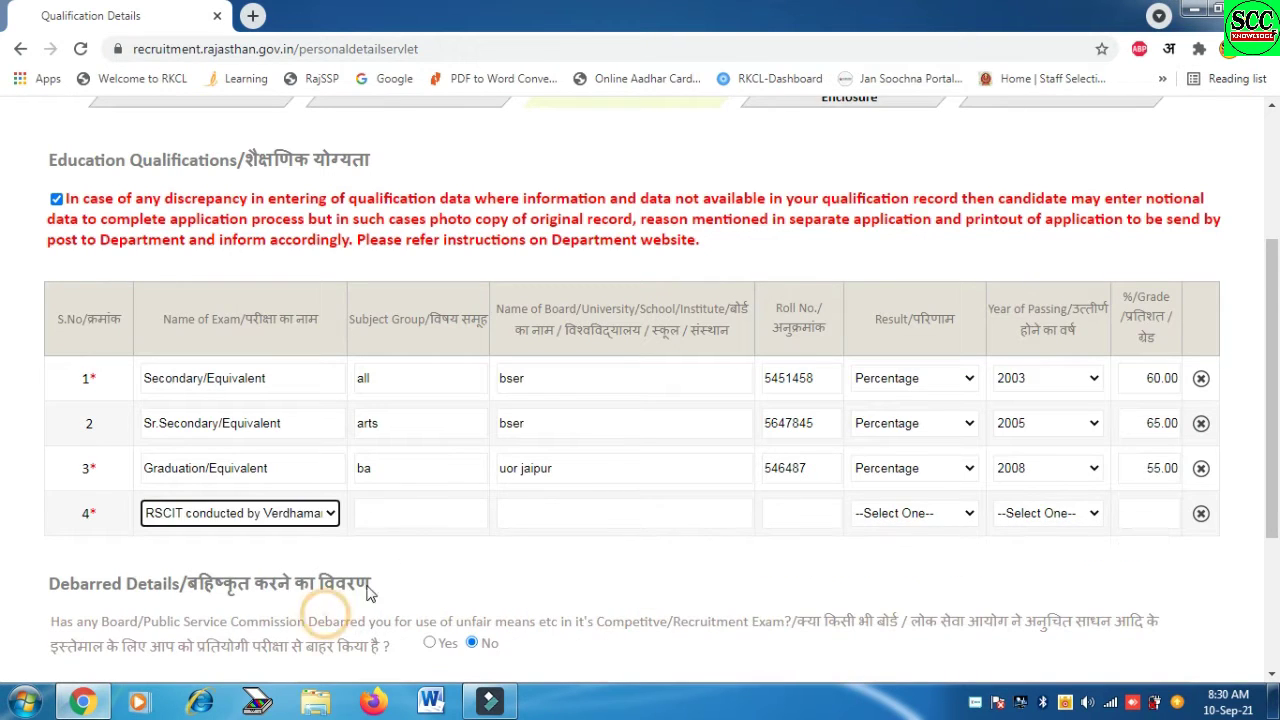
left_click(402, 513)
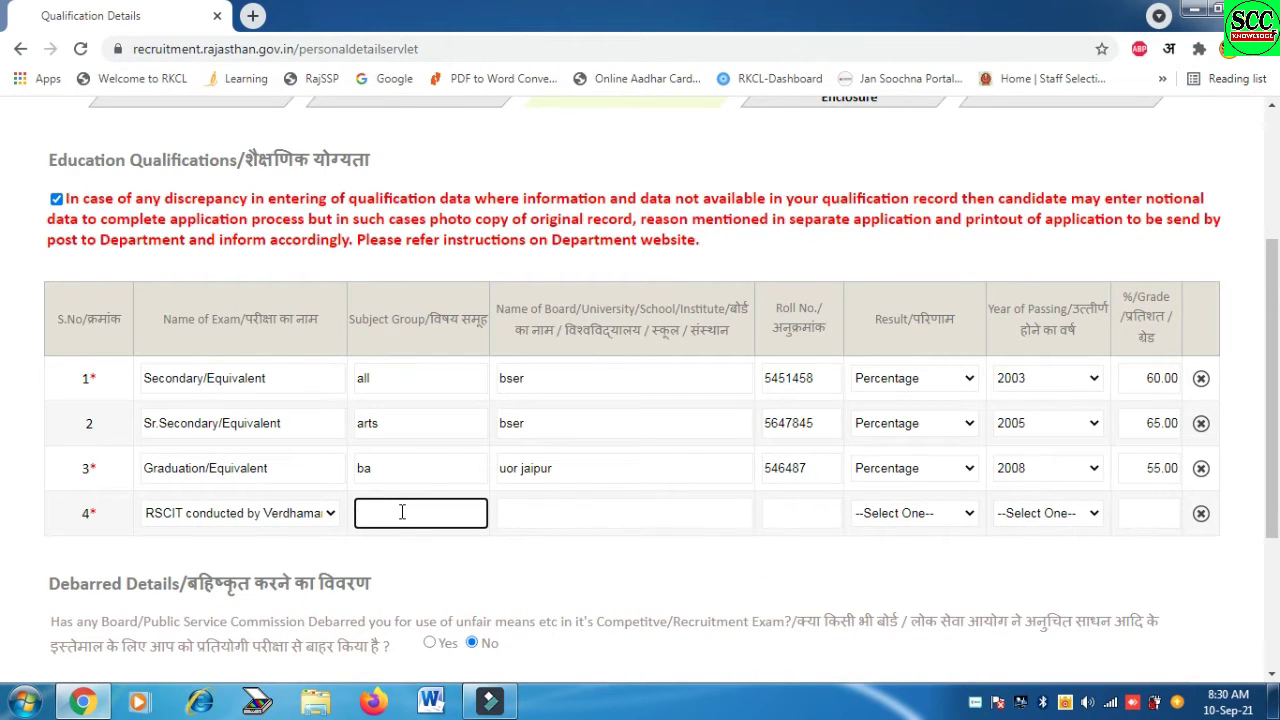
type("rscit")
left_click(543, 514)
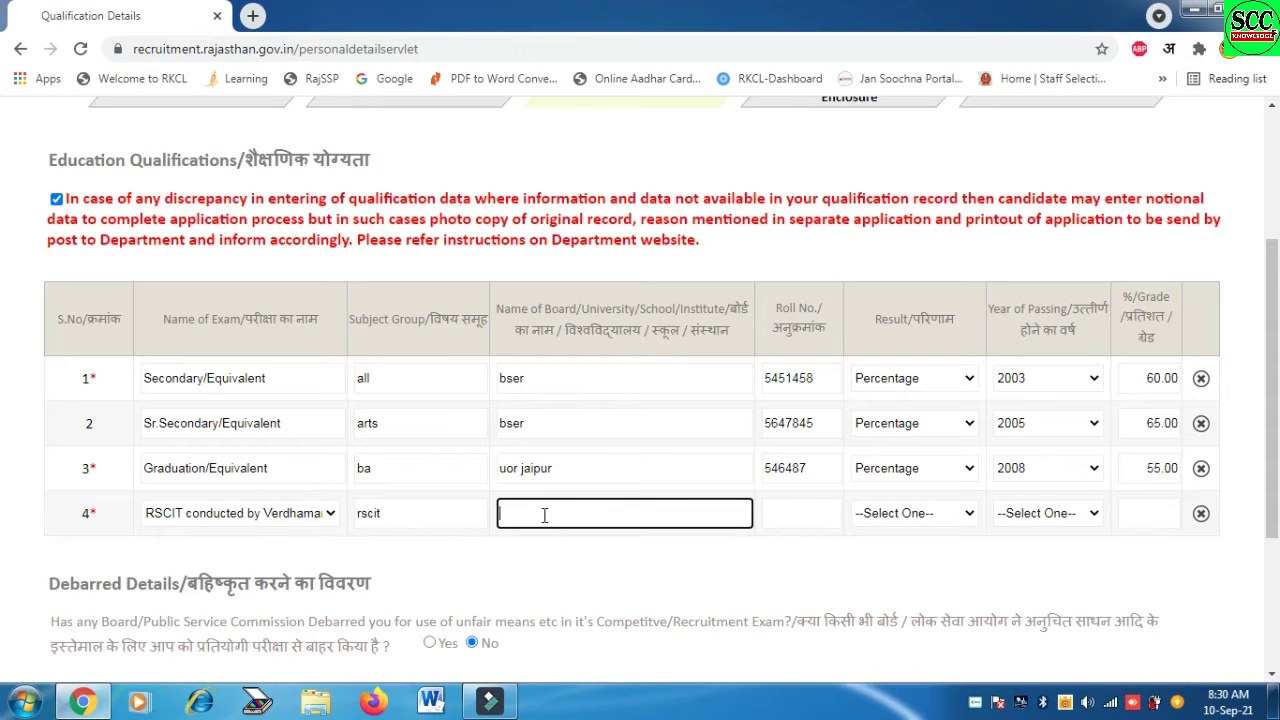
type("uok")
left_click(780, 514)
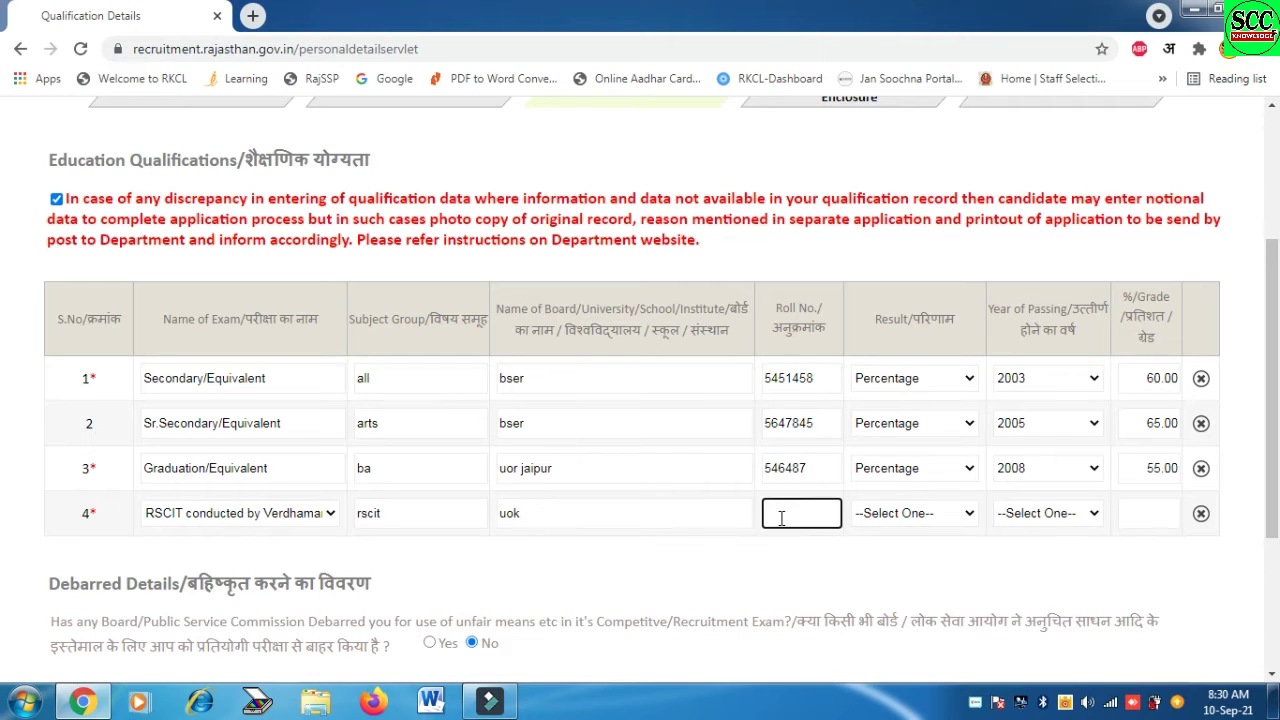
Set the RSCIT result to Percentage, passing year 2013 and 70.00 percent
left_click(897, 514)
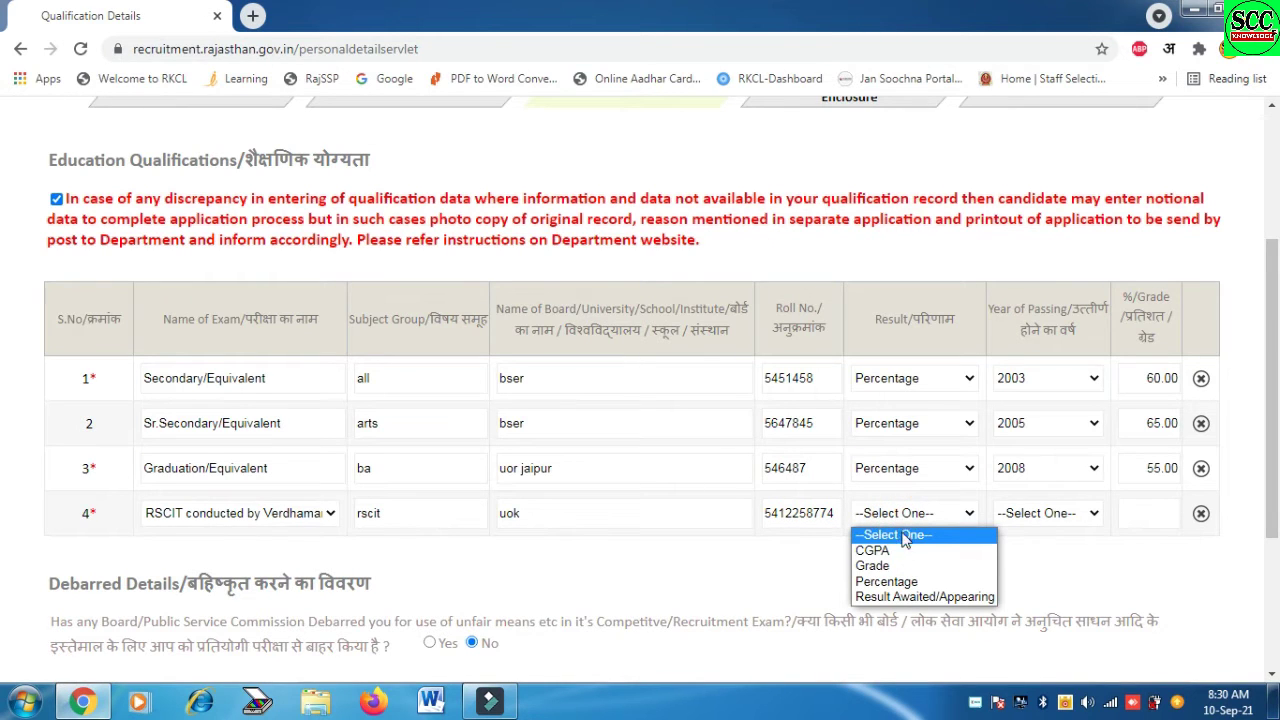
left_click(908, 583)
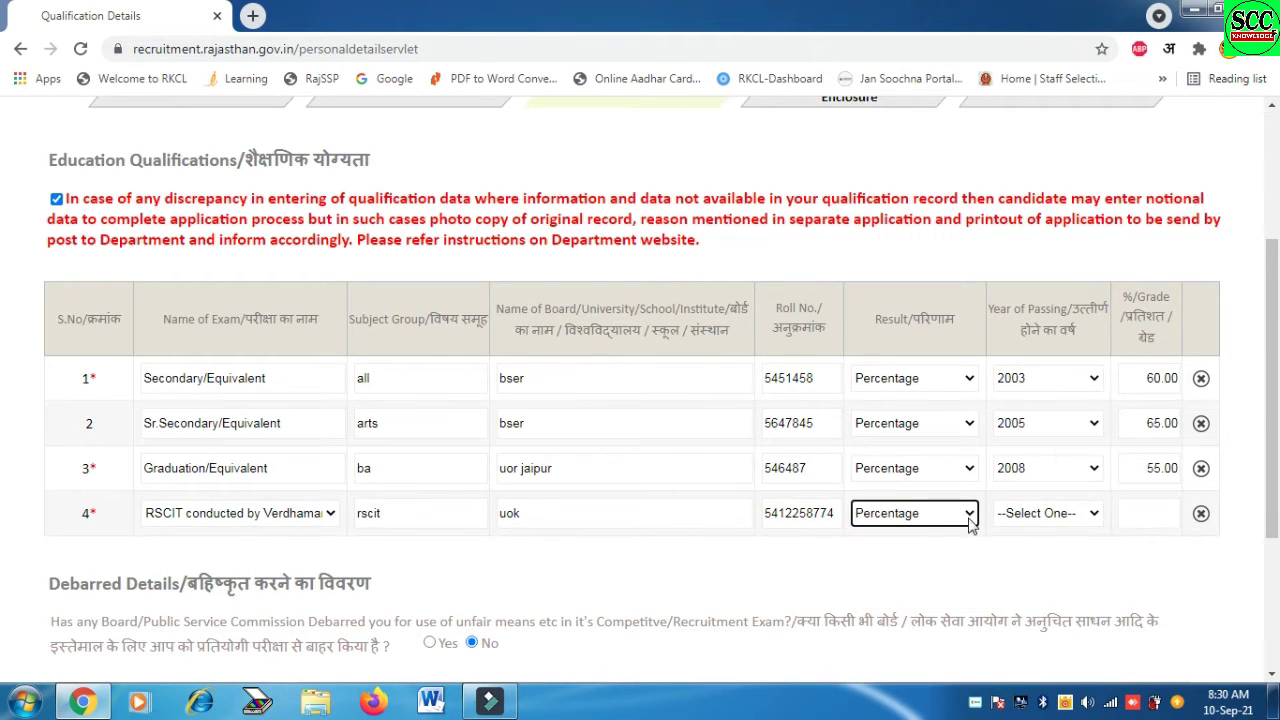
left_click(1050, 515)
left_click(1058, 516)
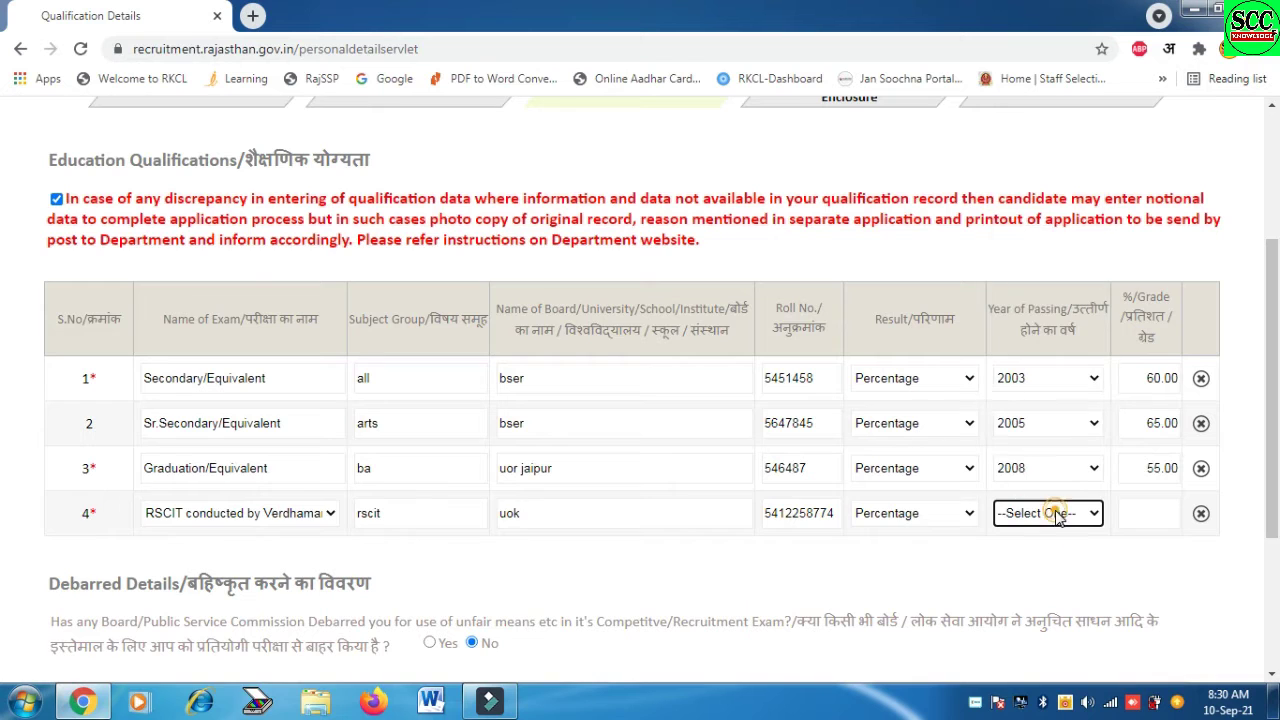
type("2009")
left_click(1052, 518)
type("2013")
key("Return")
left_click(1158, 510)
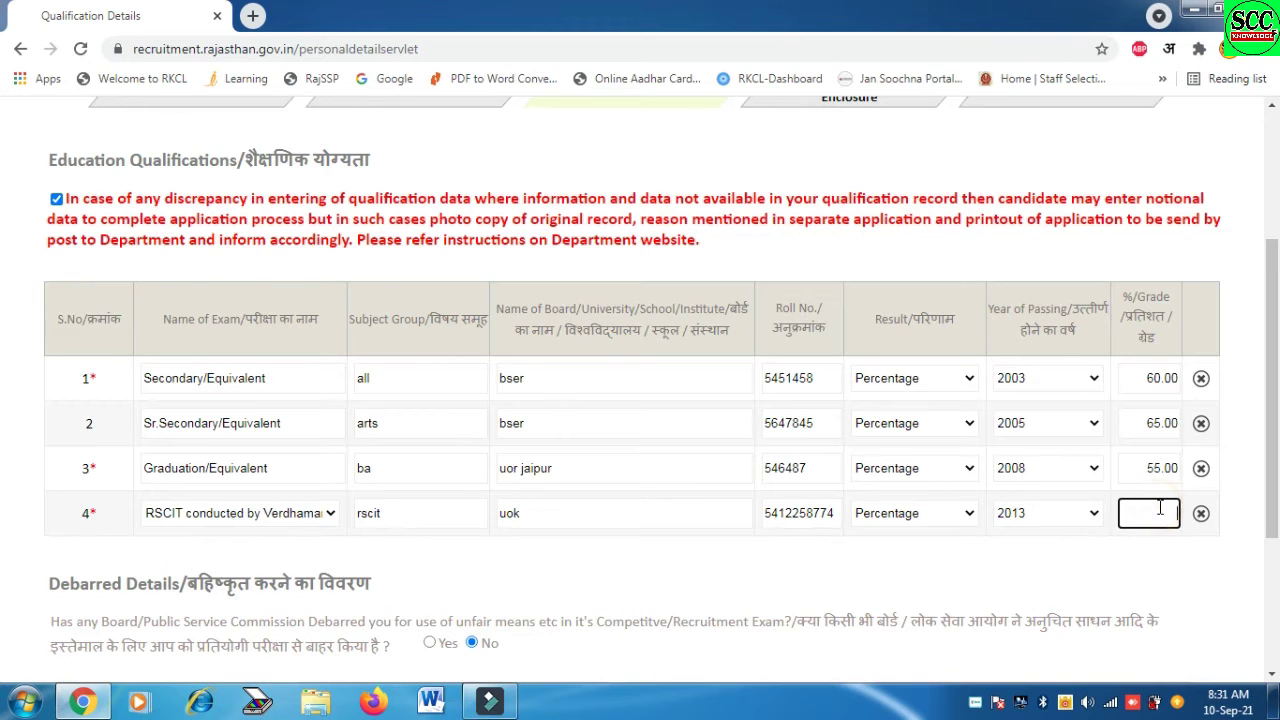
type("70.00")
left_click(895, 514)
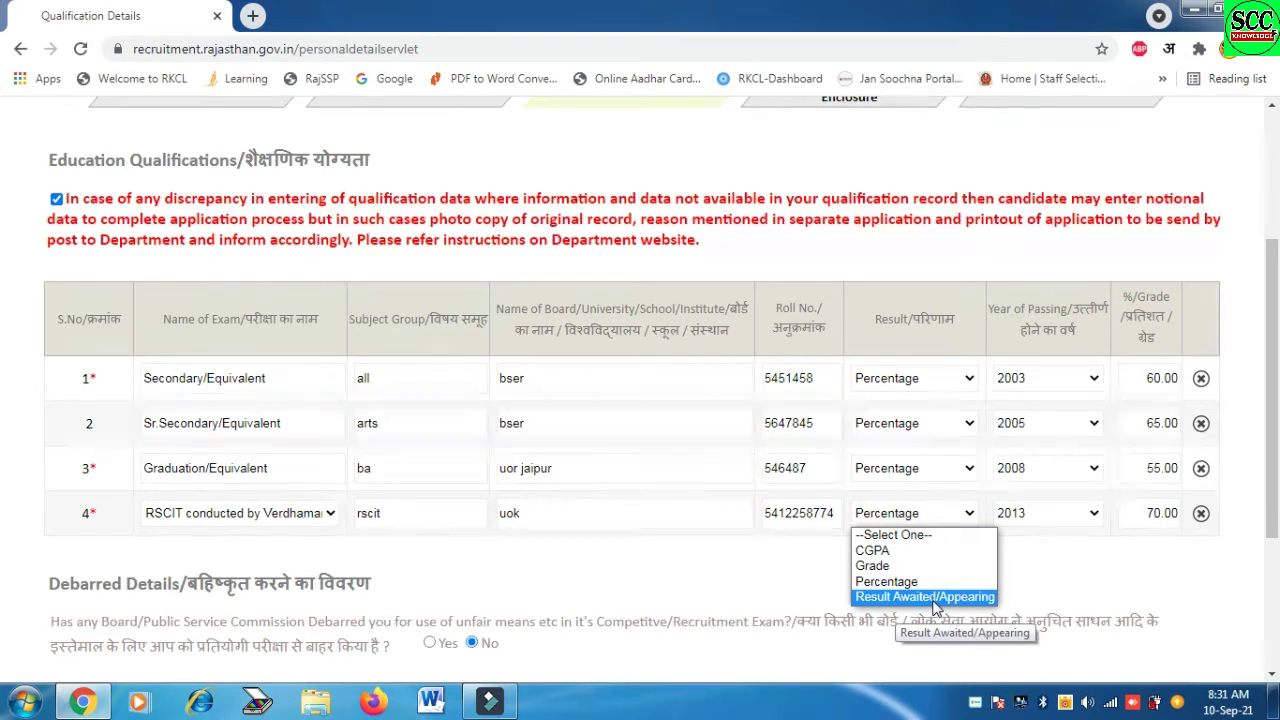
scroll(1275, 470, "down", 1)
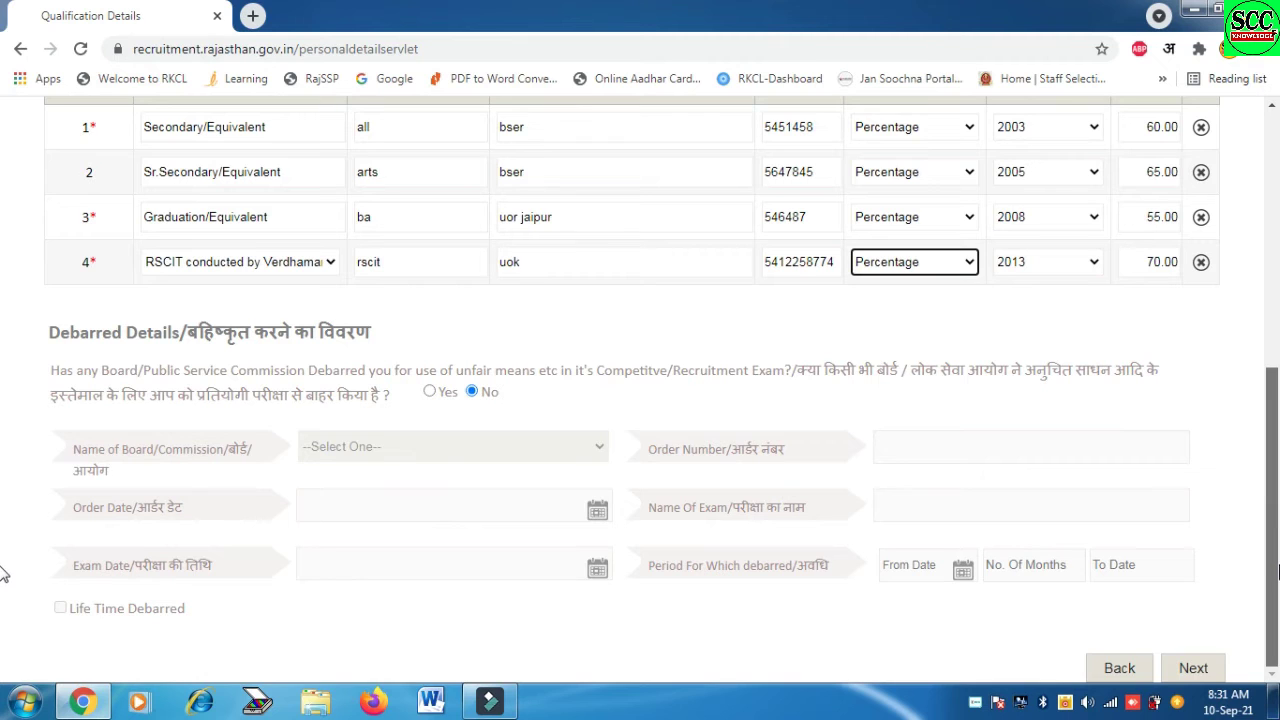
Save the qualifications, enter 'no' as the Body Mark, and continue to District Preference
left_click(1193, 668)
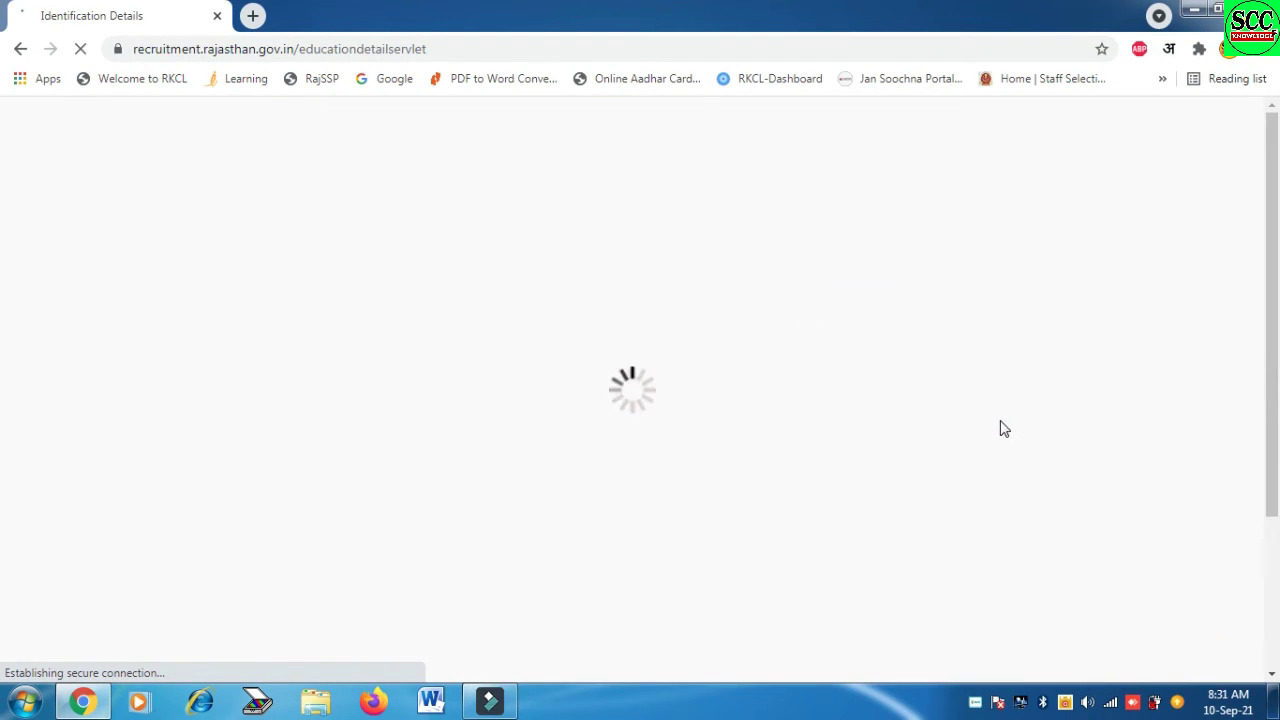
scroll(6, 430, "down", 1)
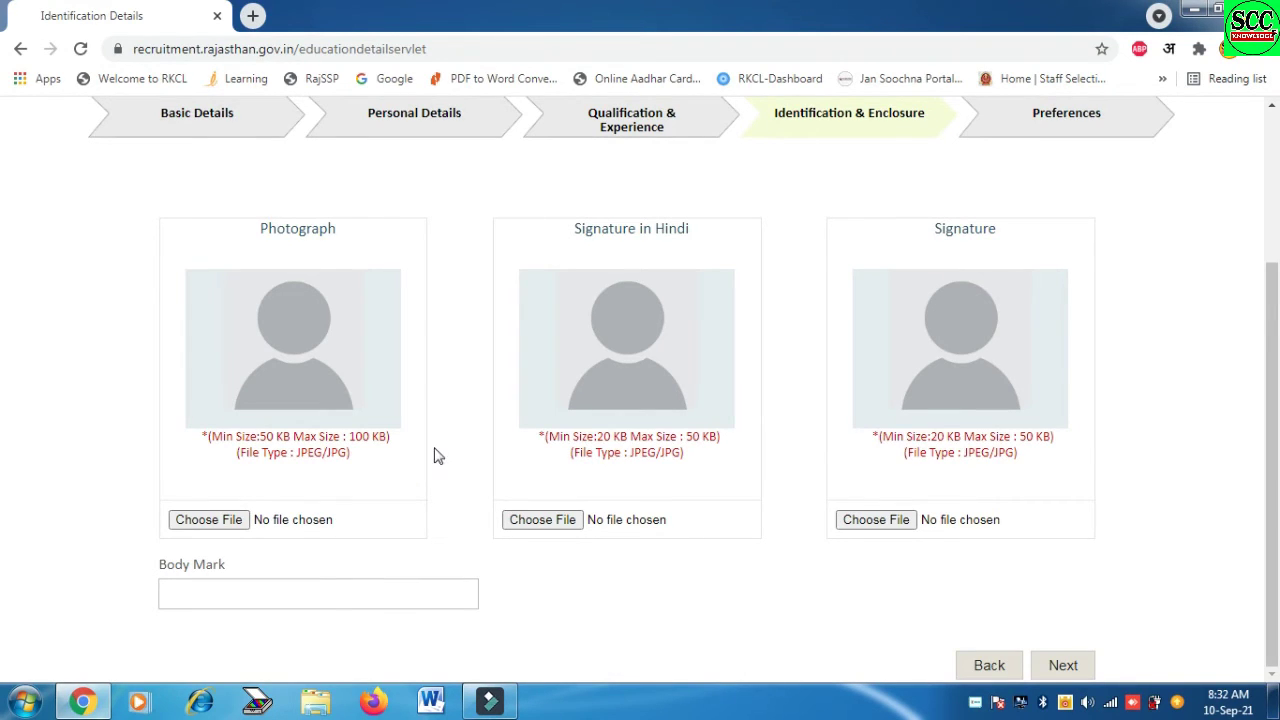
left_click(286, 594)
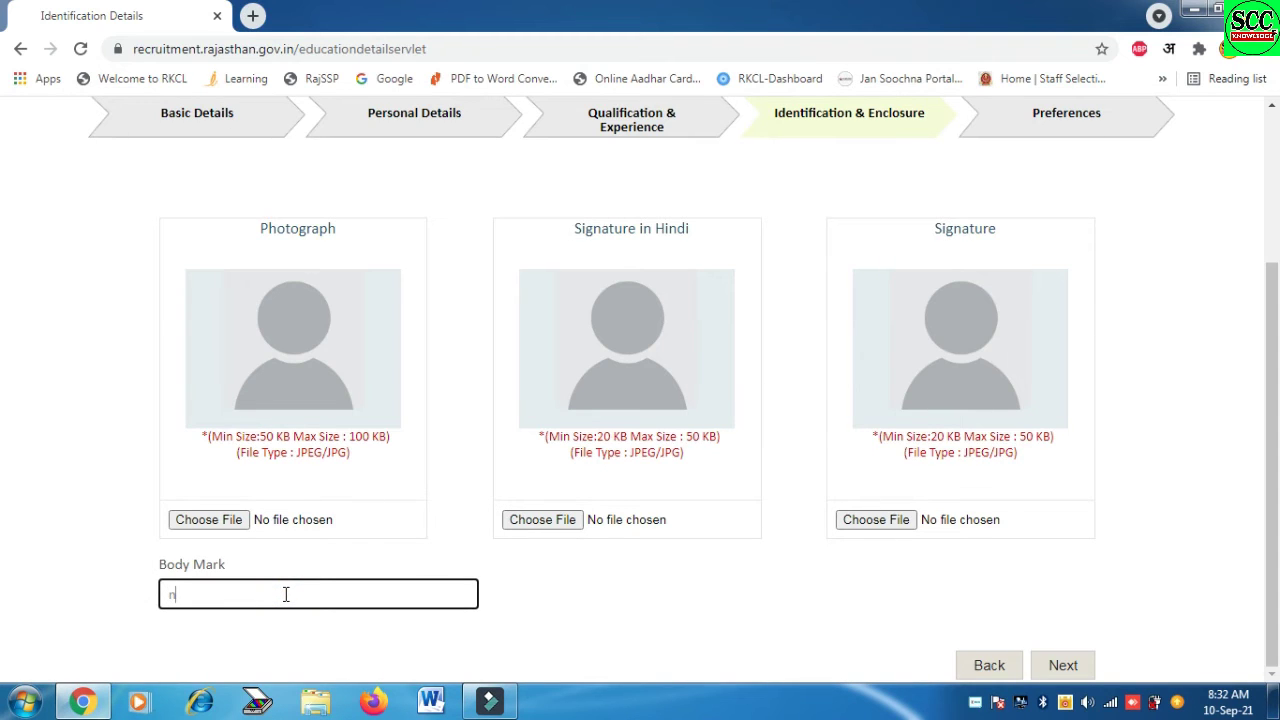
left_click(1083, 670)
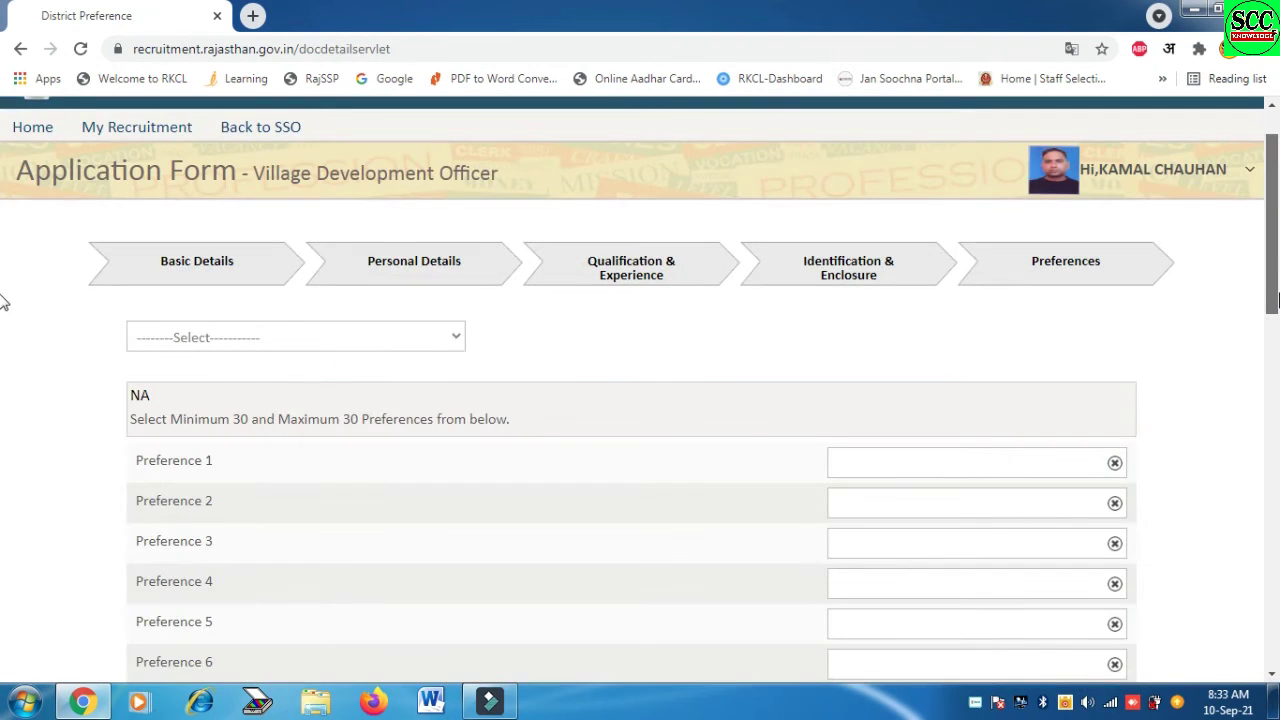
Fill district Preferences 1–30 alphabetically, from AJMER through UDAIPUR
left_click_drag(1275, 300, 1275, 313)
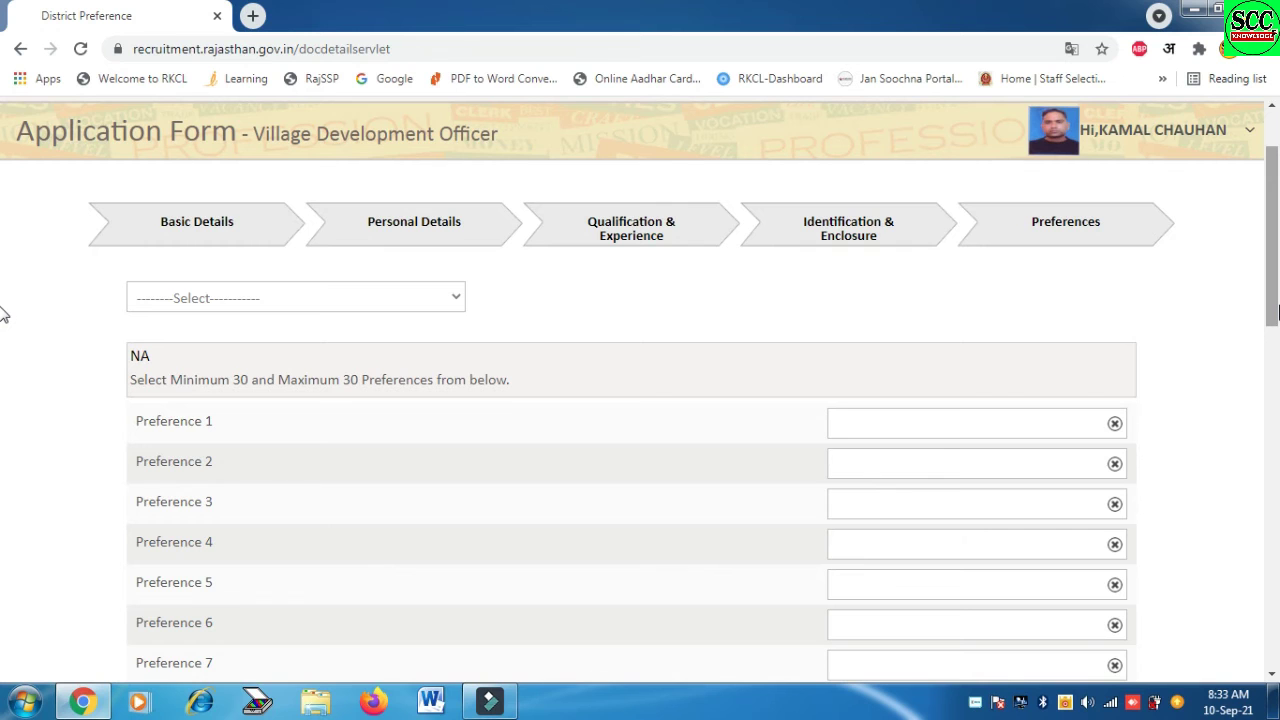
left_click_drag(1276, 313, 1277, 340)
left_click(212, 152)
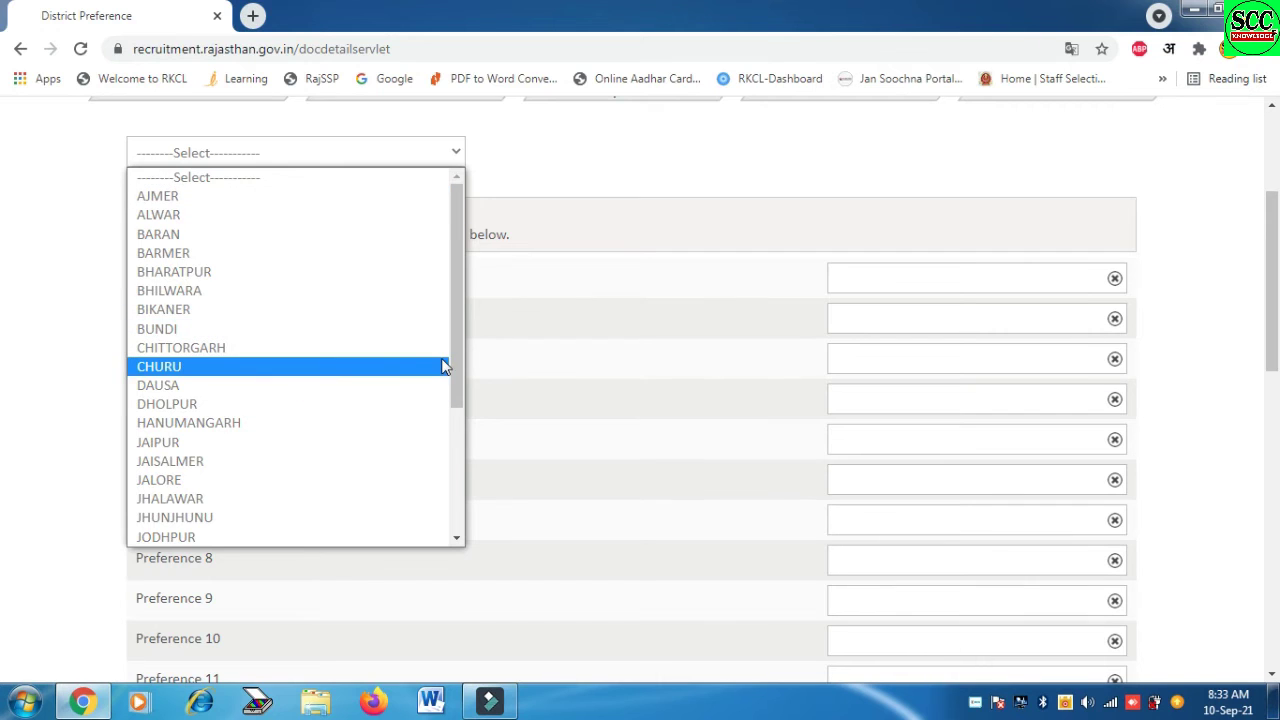
left_click_drag(456, 364, 480, 354)
left_click_drag(456, 390, 466, 323)
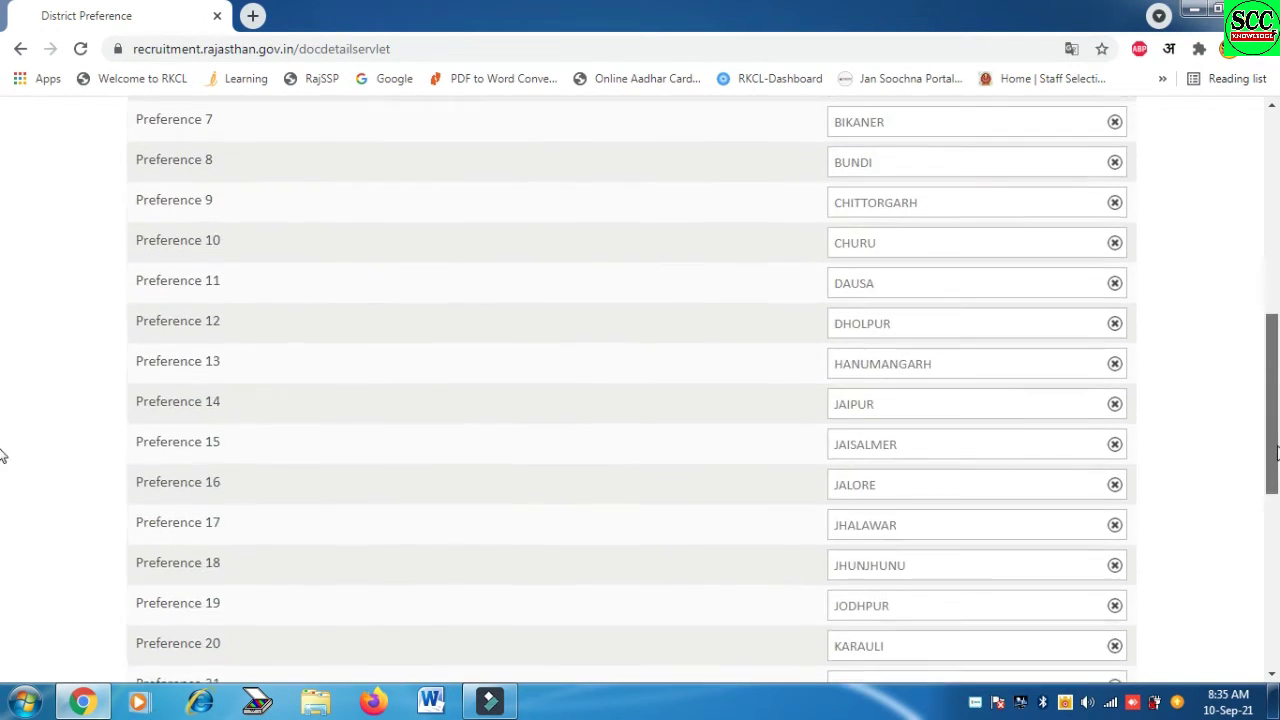
left_click_drag(1276, 453, 1276, 651)
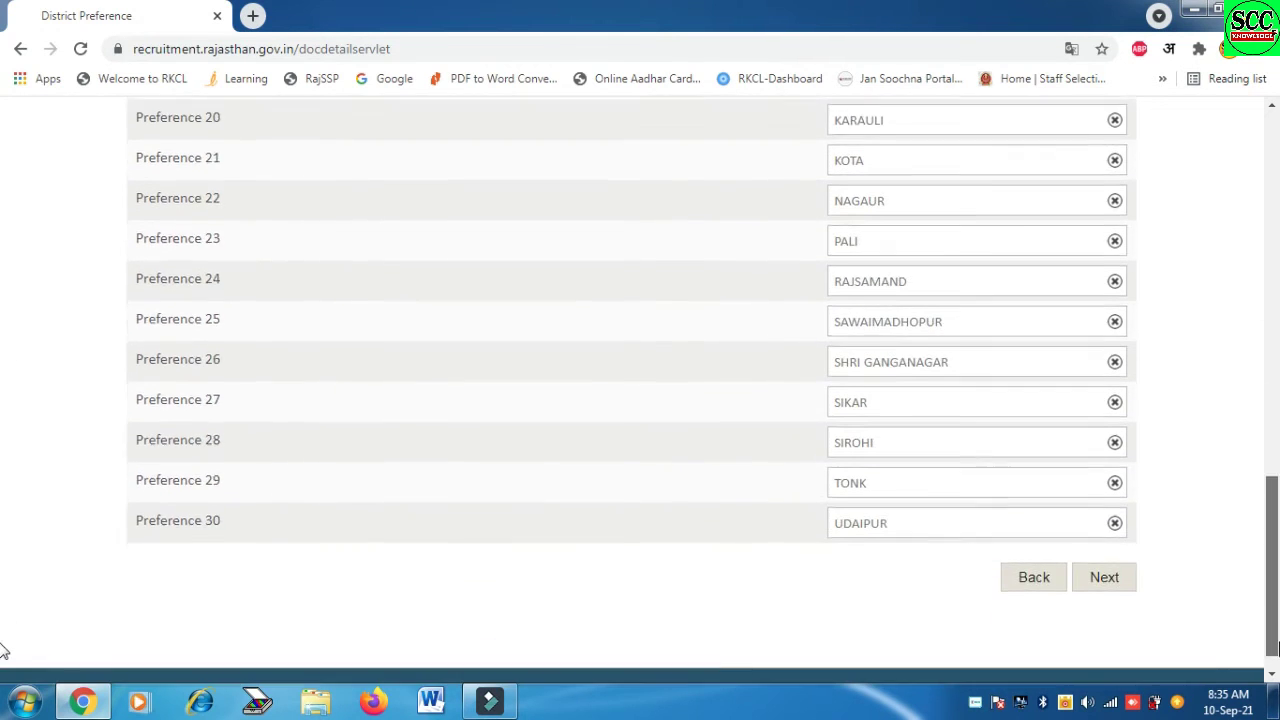
Review the full Application Preview and tick the Declaration checkbox
left_click(1105, 546)
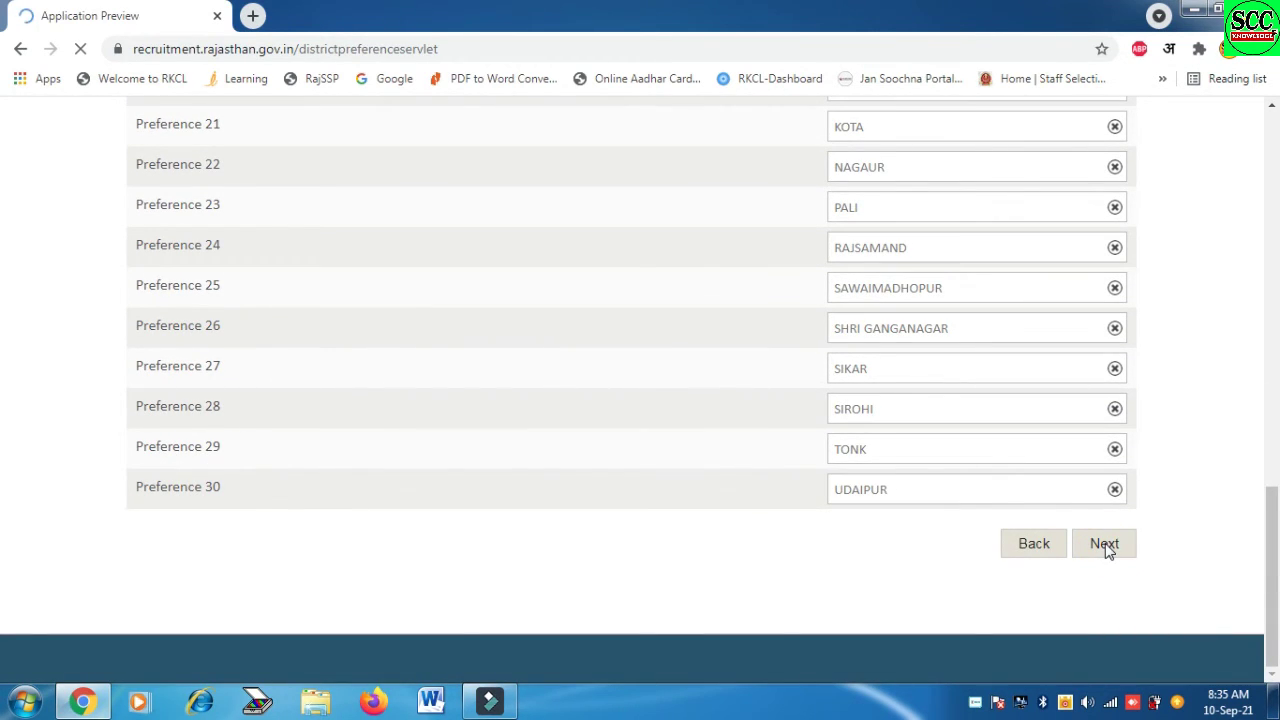
scroll(3, 230, "down", 3)
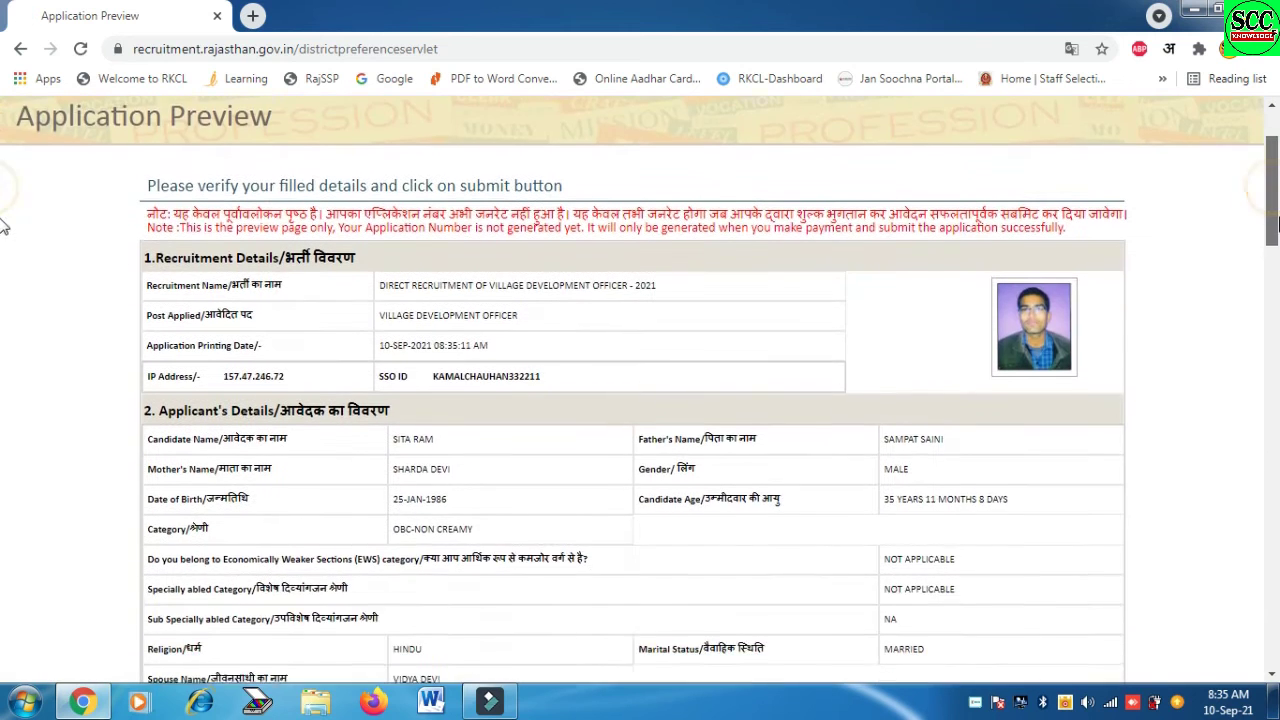
scroll(3, 230, "down", 1)
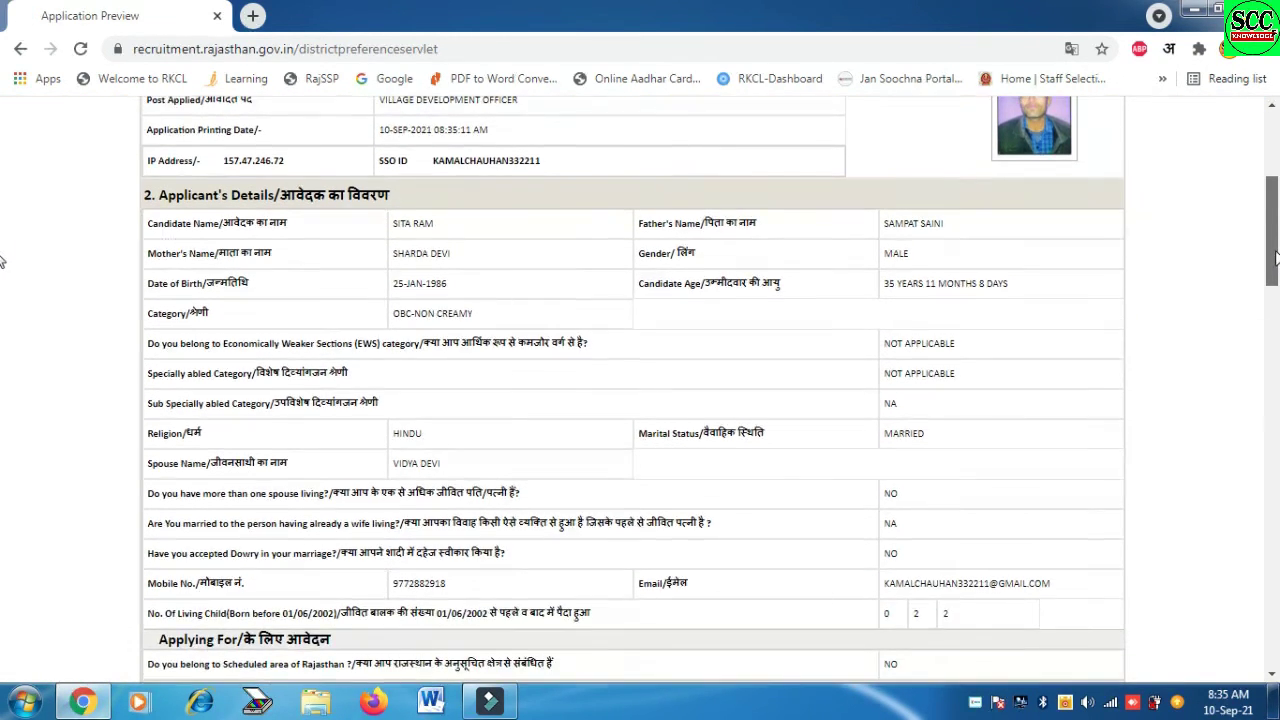
scroll(3, 260, "down", 1)
scroll(1271, 260, "up", 3)
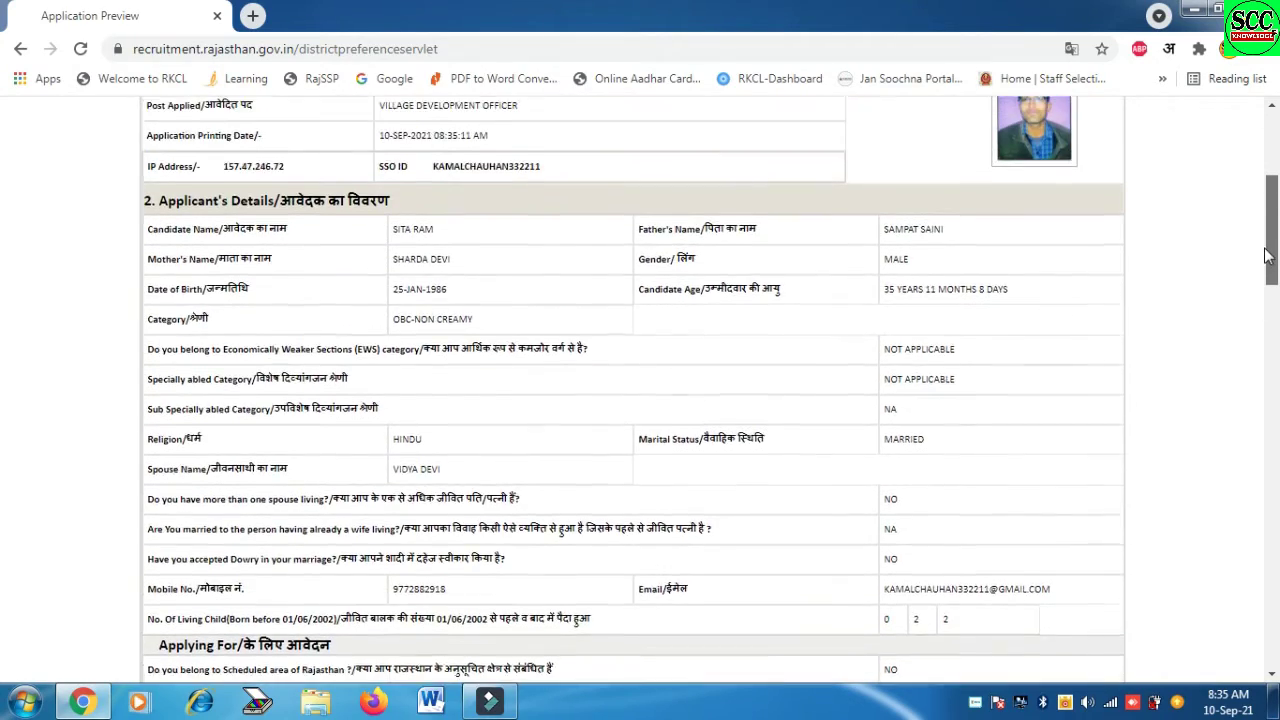
left_click_drag(1271, 230, 1273, 650)
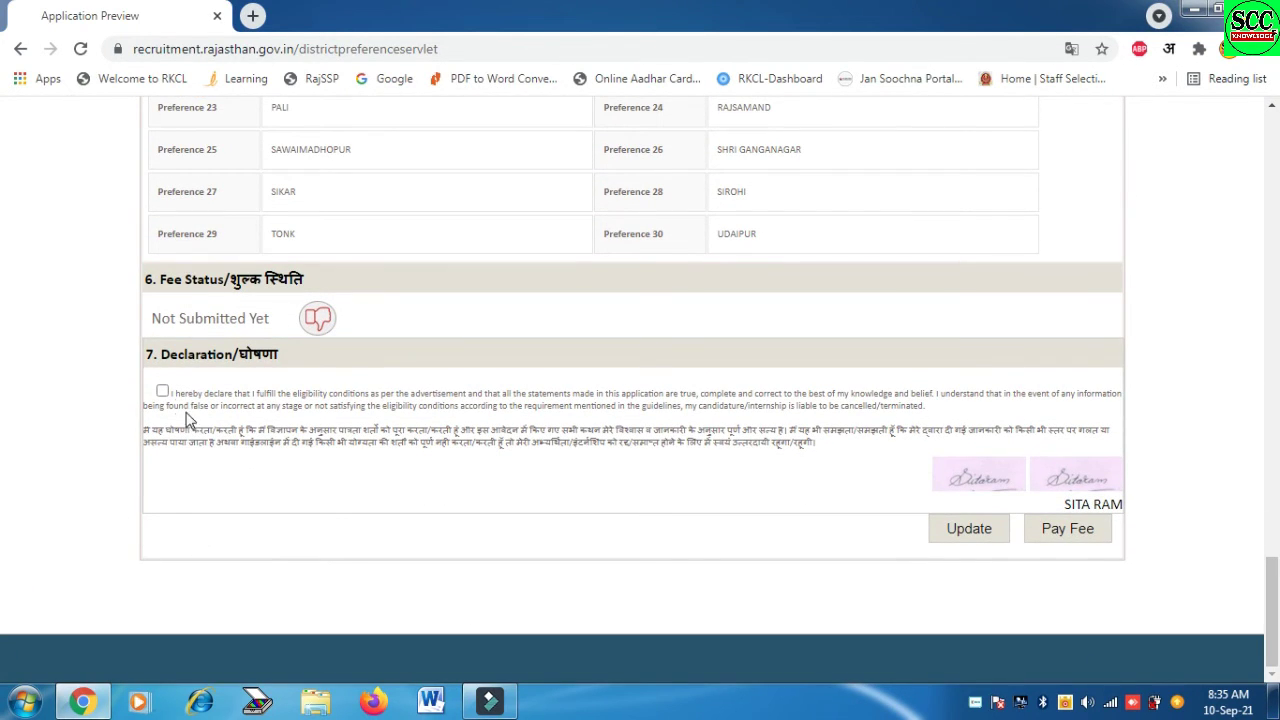
left_click(162, 392)
Confirm payment of the 250/- application fee and proceed to eMitra
left_click(1075, 541)
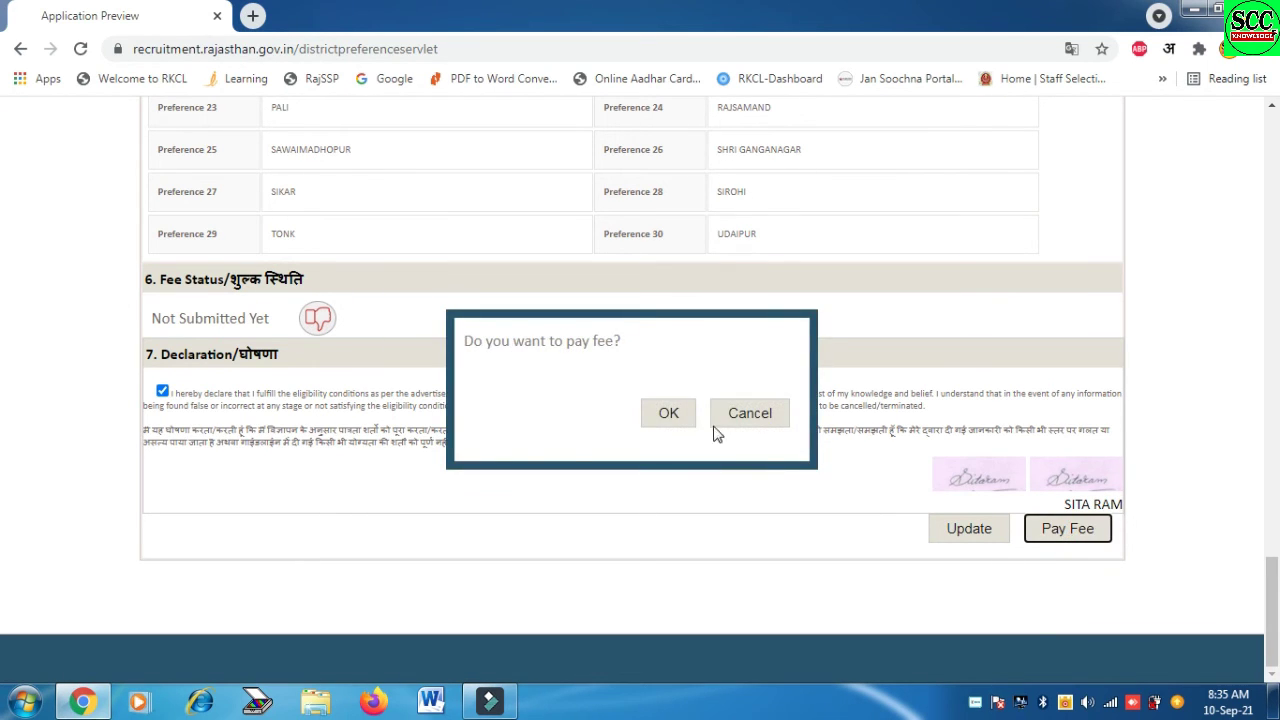
left_click(665, 415)
scroll(2, 337, "down", 2)
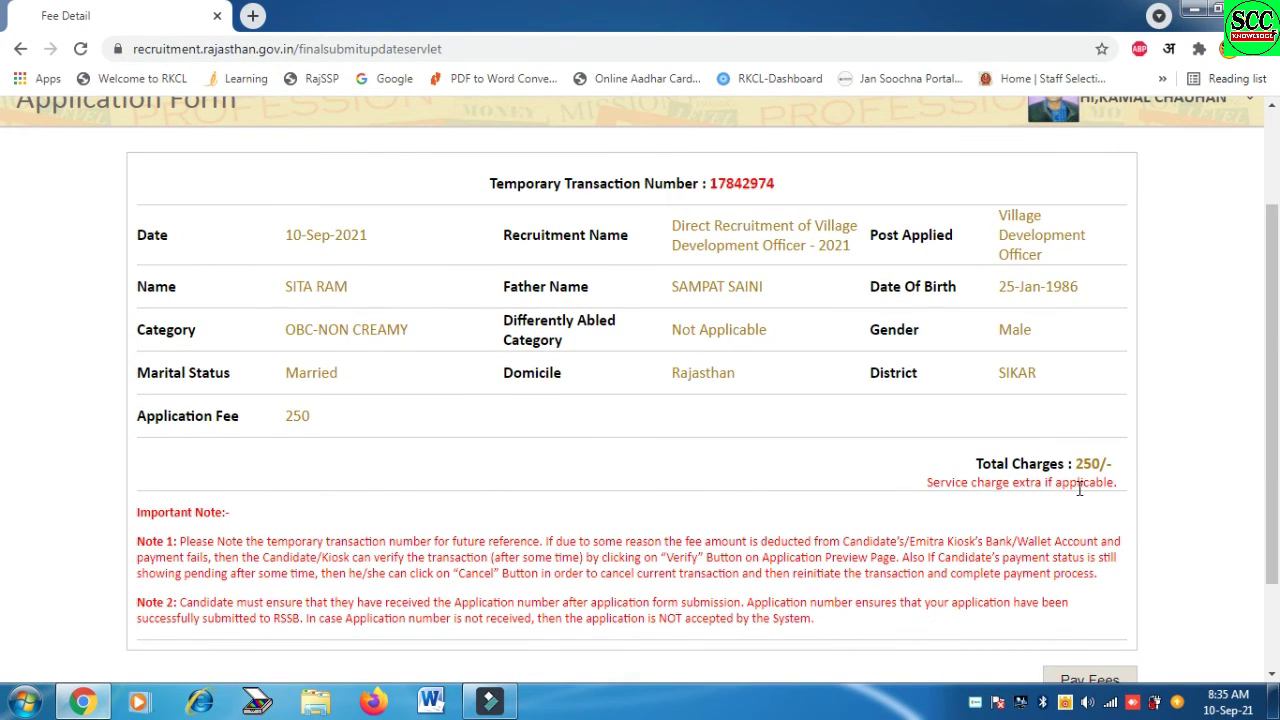
scroll(1276, 460, "down", 1)
scroll(5, 500, "down", 1)
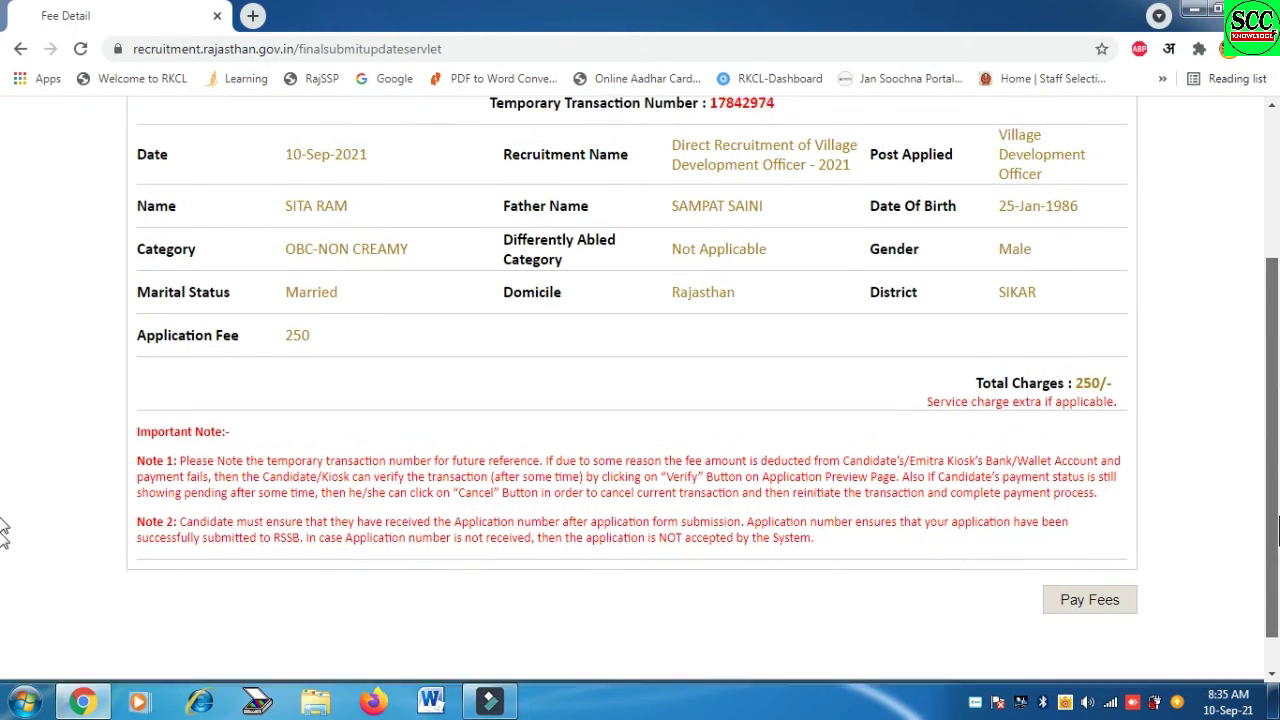
left_click(1100, 558)
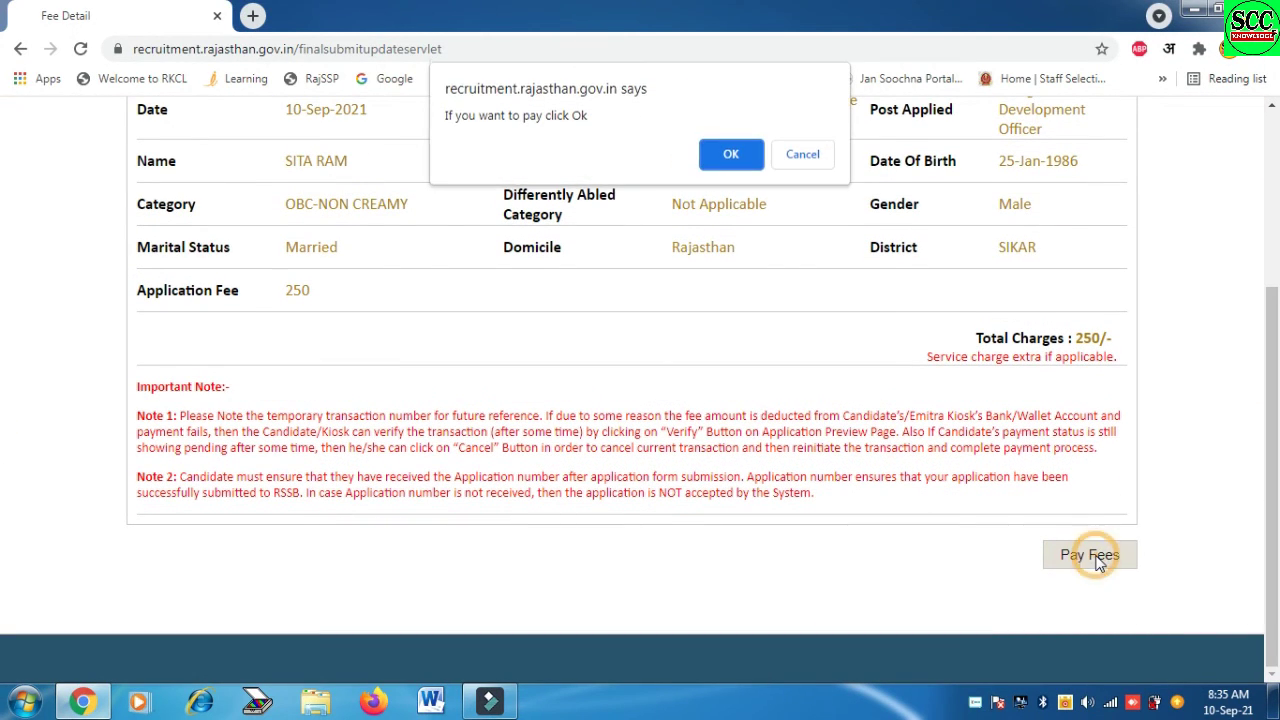
left_click(722, 154)
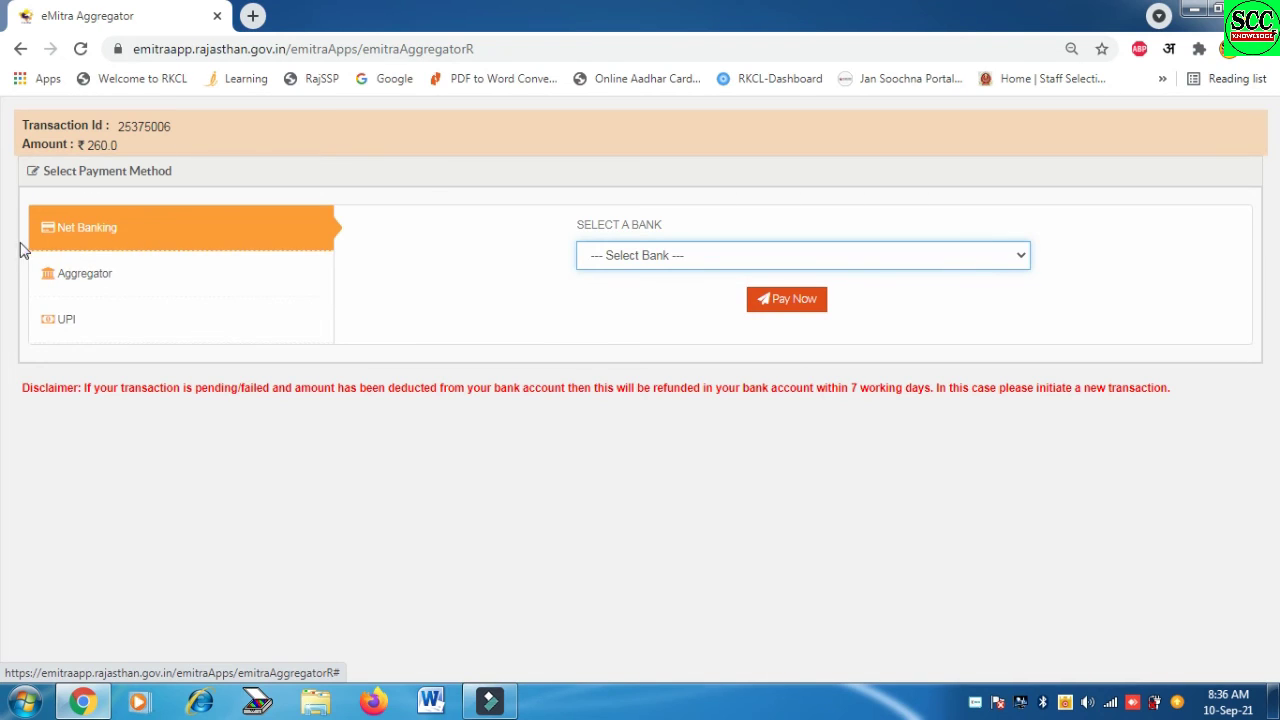
Choose STATE BANK INDIA GROUP (RPP) for net banking and start the payment
left_click(755, 257)
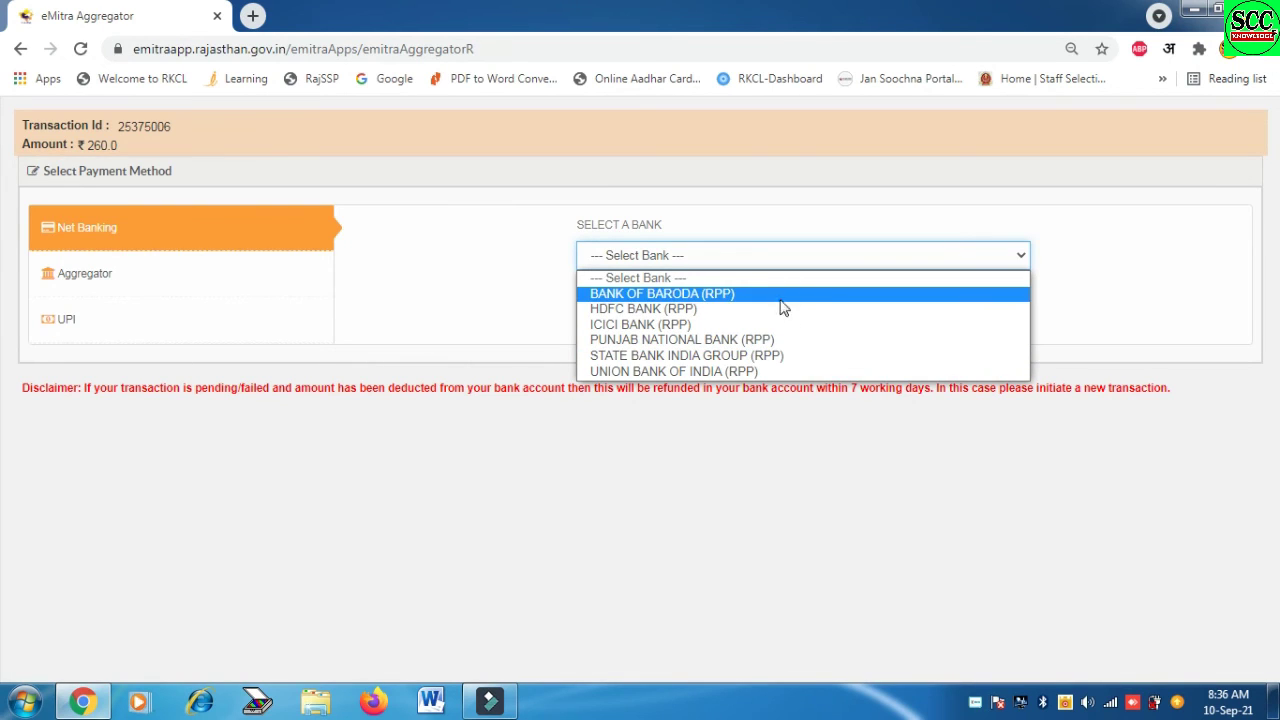
left_click(794, 357)
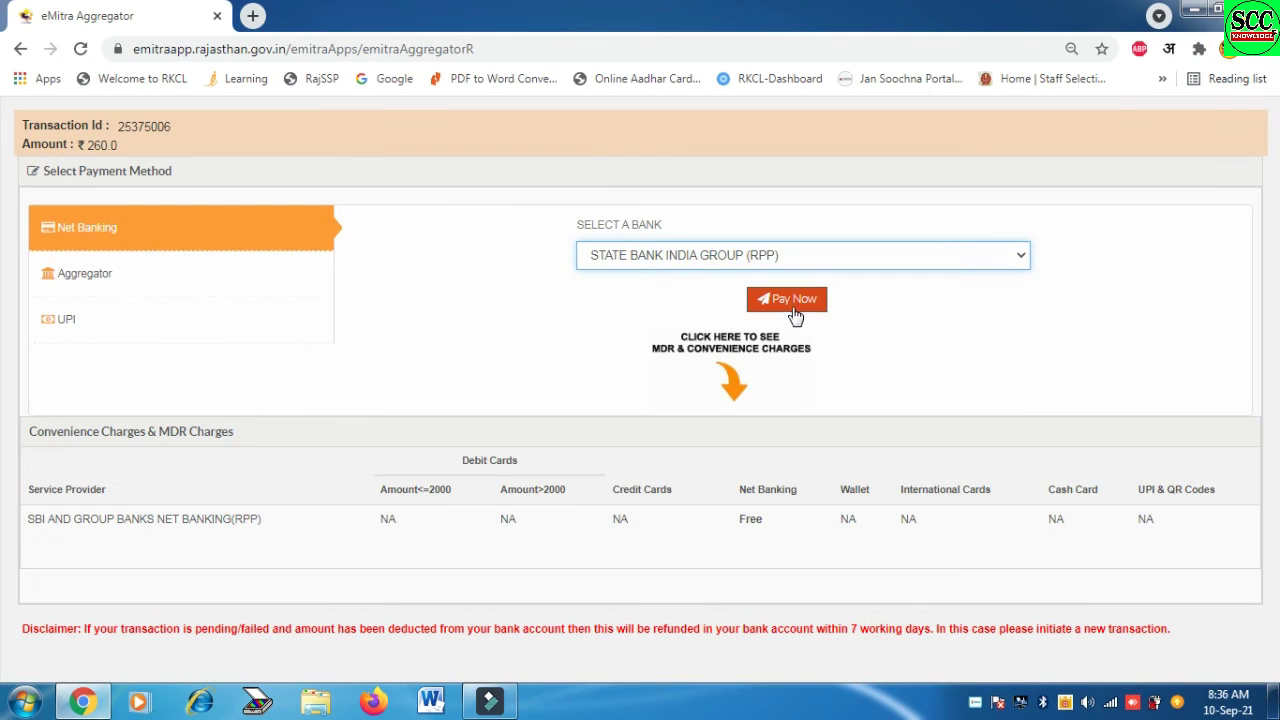
left_click(792, 302)
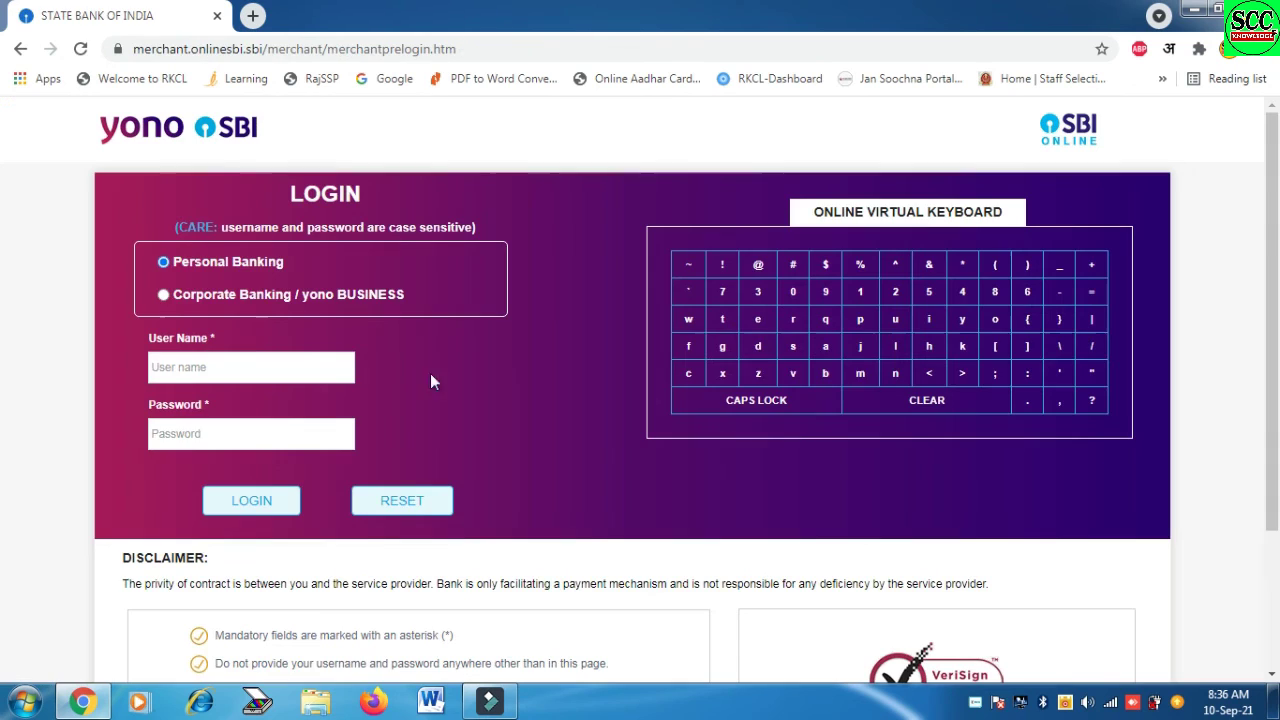